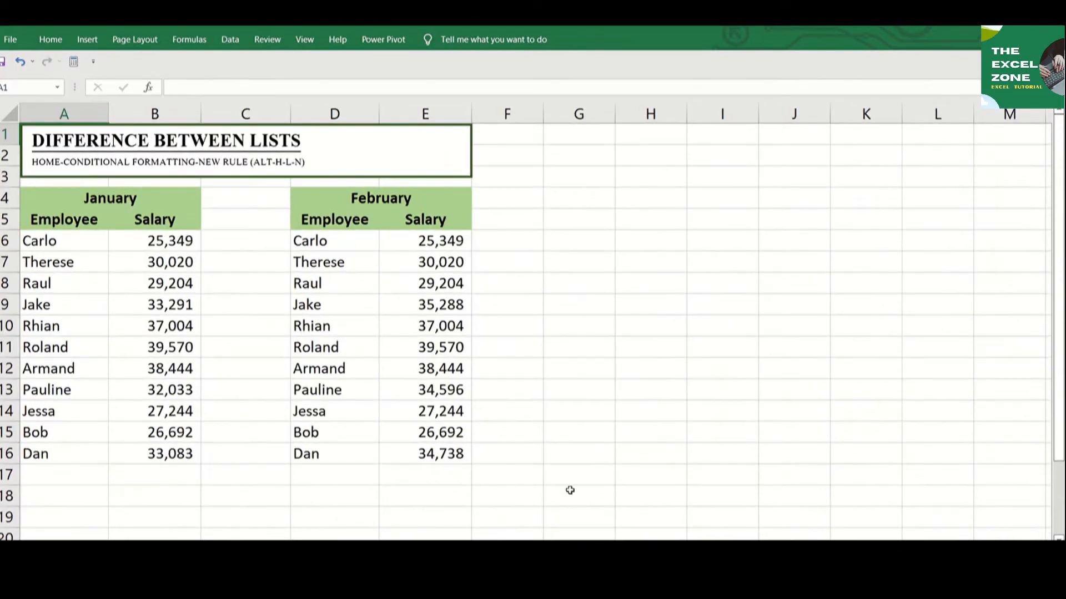
# - Create a conditional formatting rule for unique values across the January list A6:B16 and the February list D6:E16
pyautogui.click(63, 240)
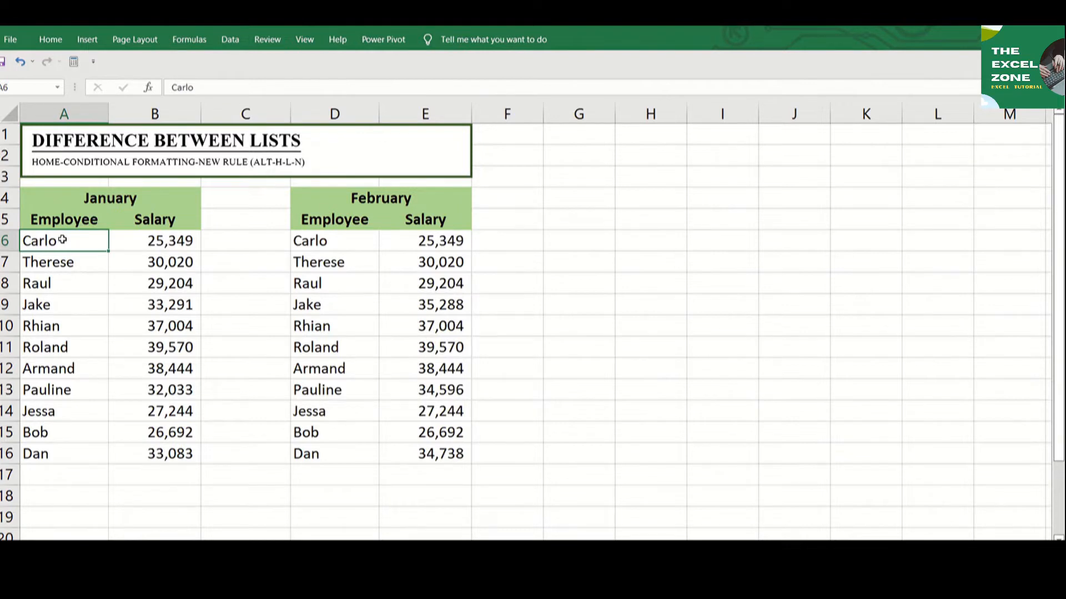
pyautogui.hotkey('ctrl', 'shift', 'Down')
pyautogui.hotkey('ctrl', 'shift', 'Right')
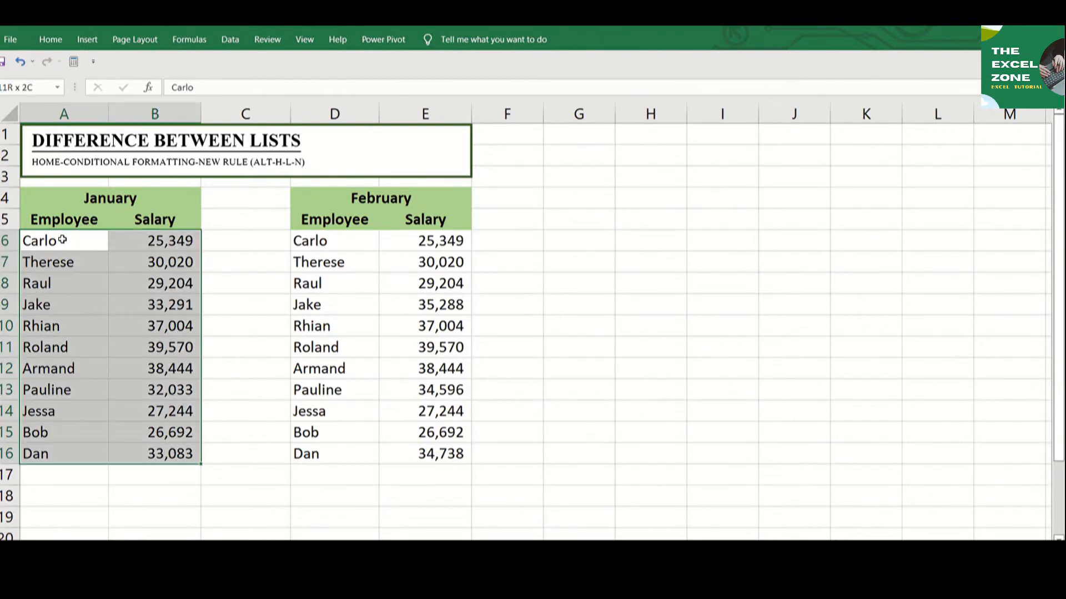
pyautogui.press('ctrl')
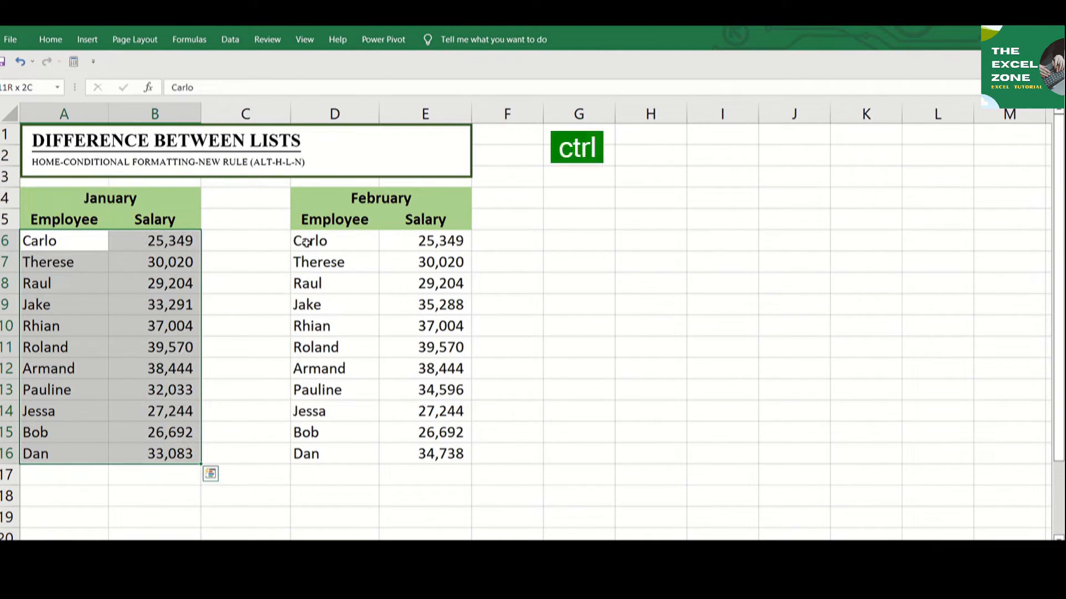
pyautogui.moveTo(319, 242); pyautogui.dragTo(420, 444)
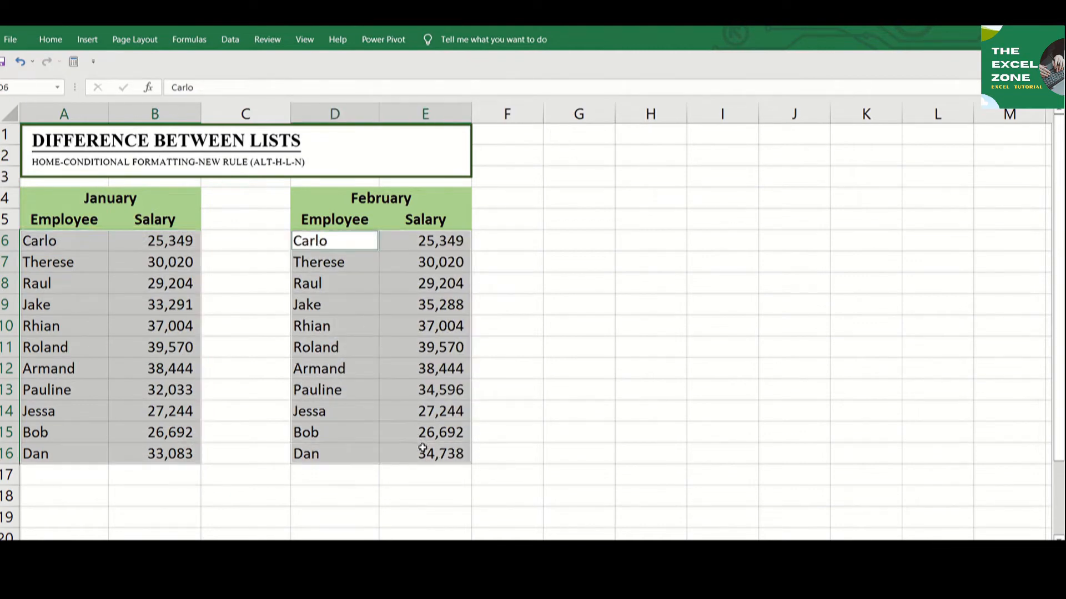
pyautogui.click(56, 39)
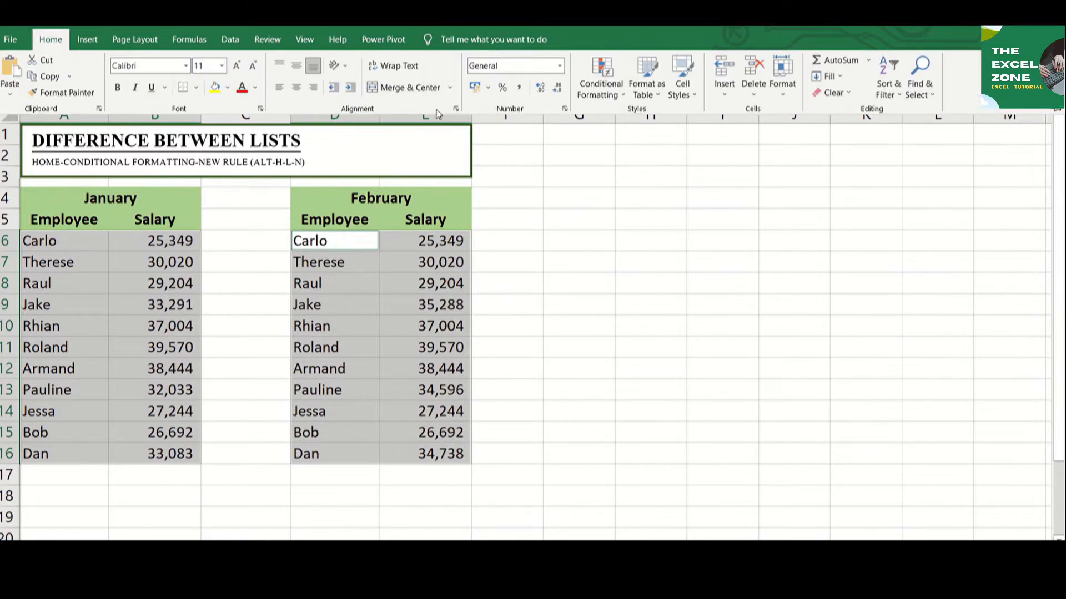
pyautogui.click(599, 89)
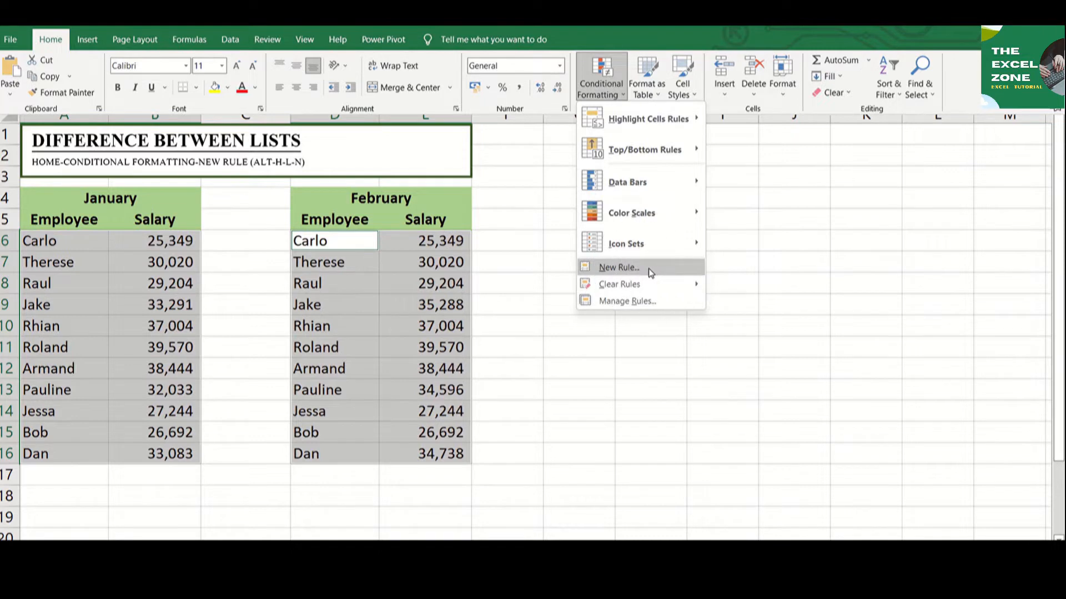
pyautogui.click(619, 268)
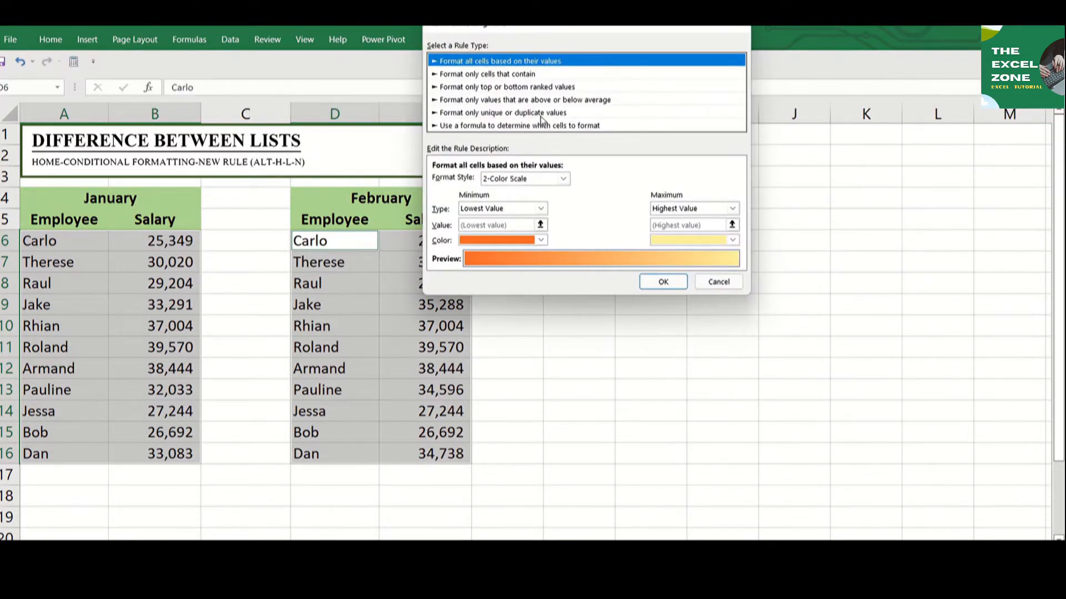
pyautogui.click(510, 114)
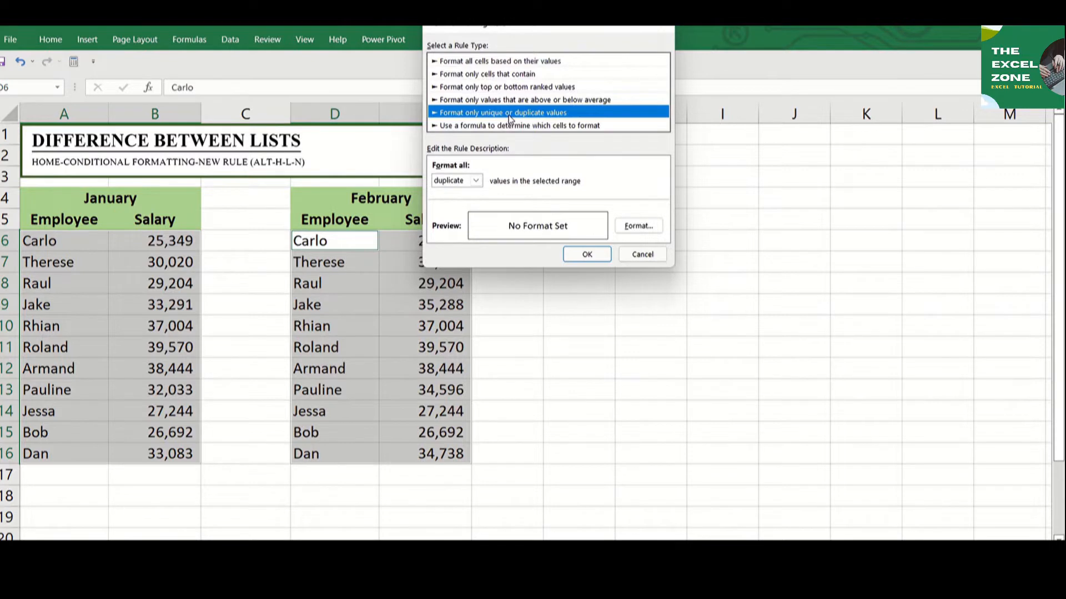
pyautogui.click(477, 181)
pyautogui.click(472, 203)
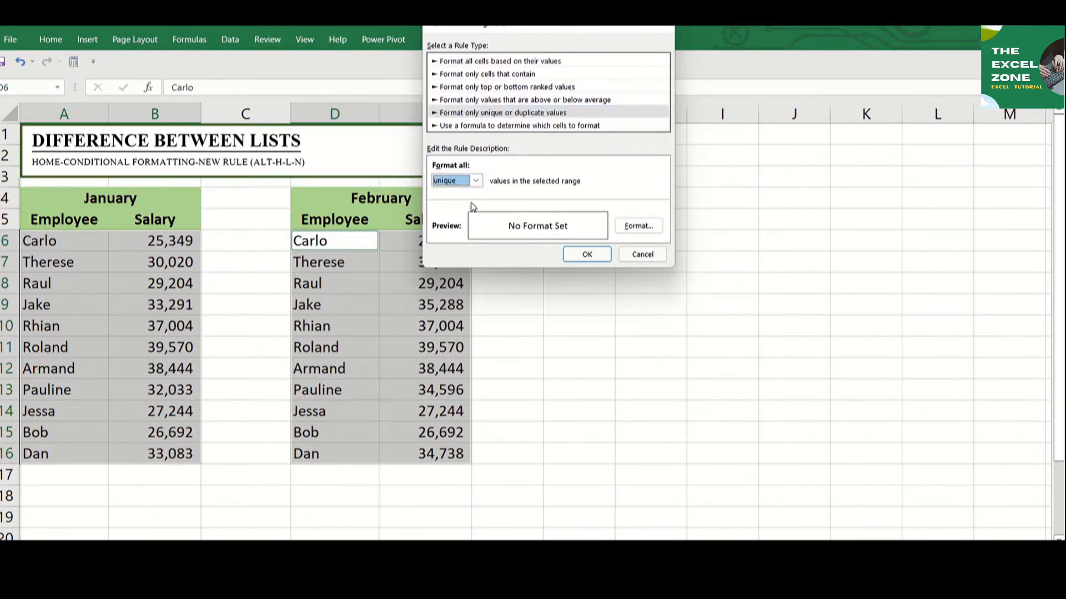
# - Give the unique-values rule a yellow fill and apply it to both salary lists
pyautogui.click(631, 225)
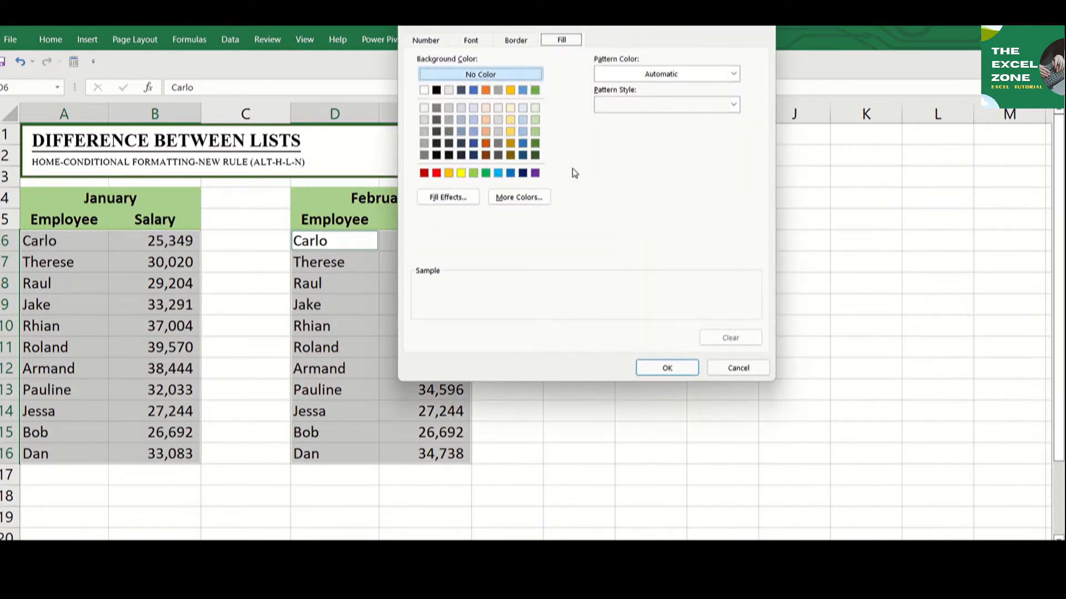
pyautogui.click(462, 173)
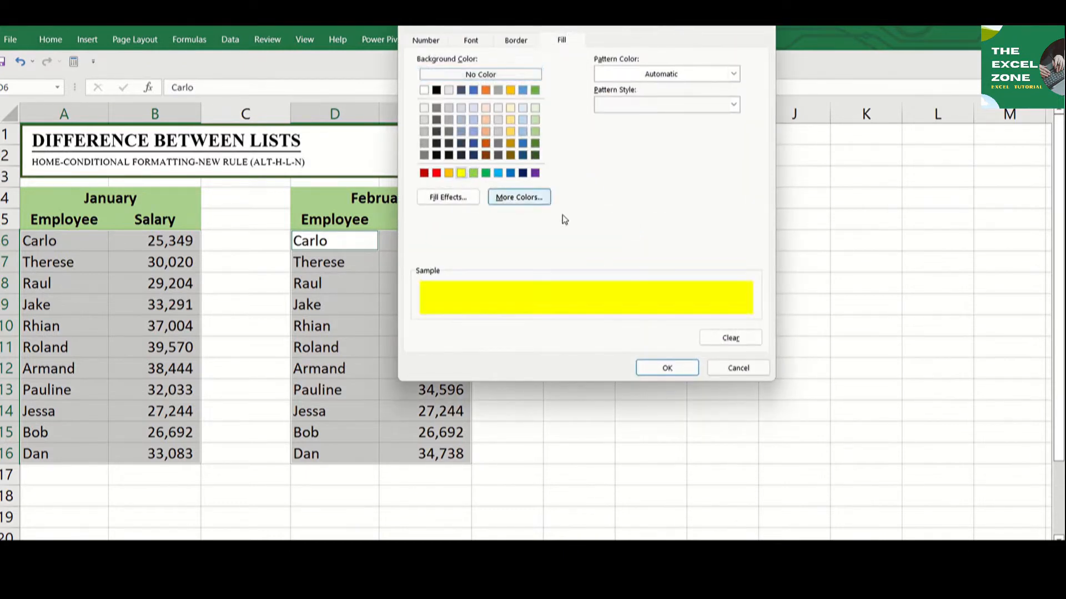
pyautogui.click(666, 370)
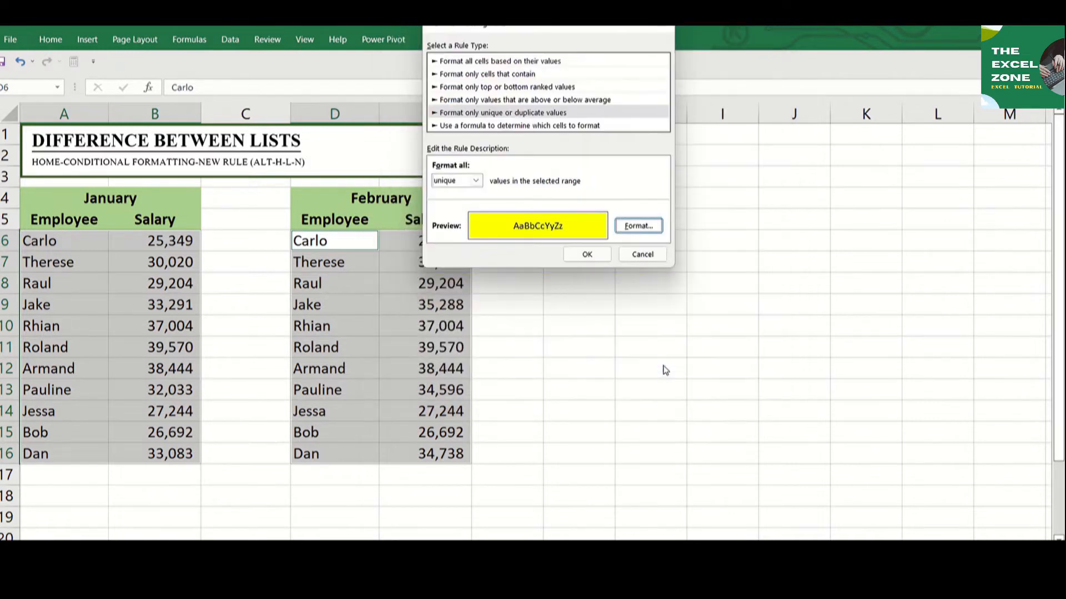
pyautogui.click(586, 255)
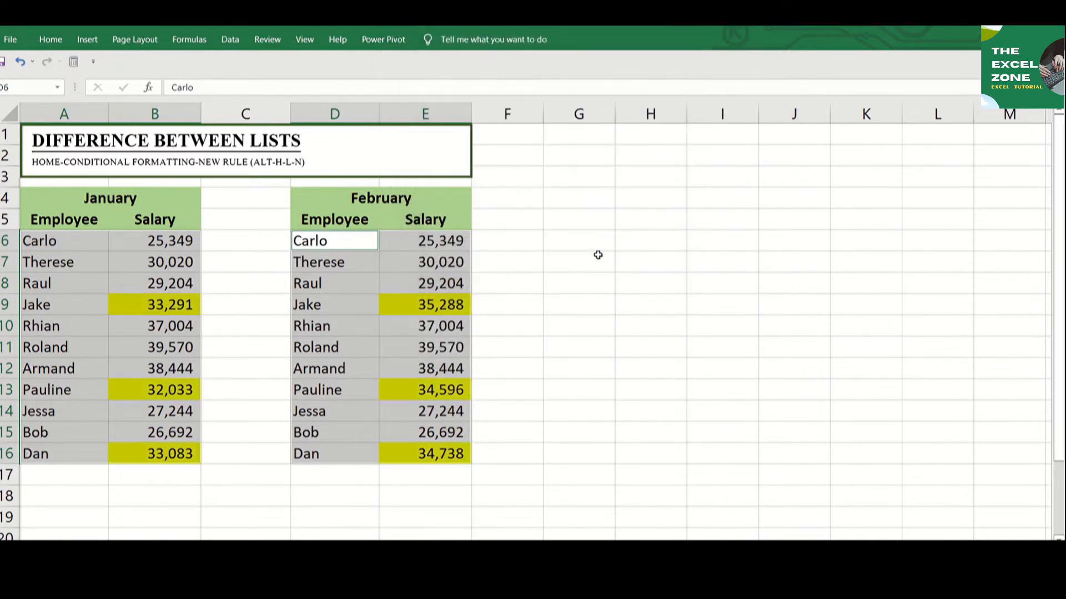
pyautogui.press('Down')
pyautogui.hotkey('ctrl', 'Down')
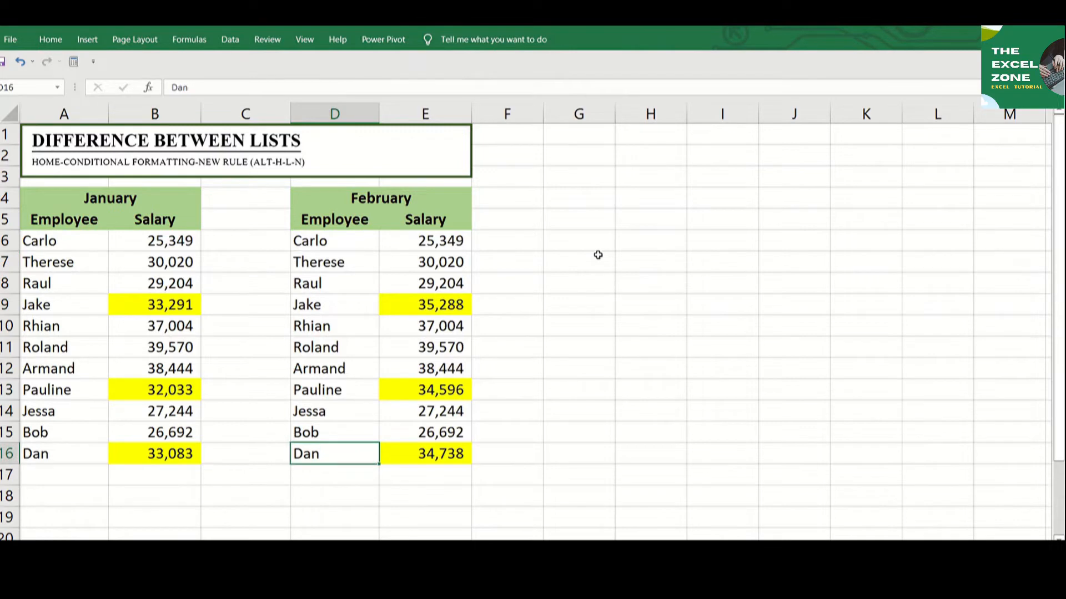
pyautogui.hotkey('ctrl', 'Up')
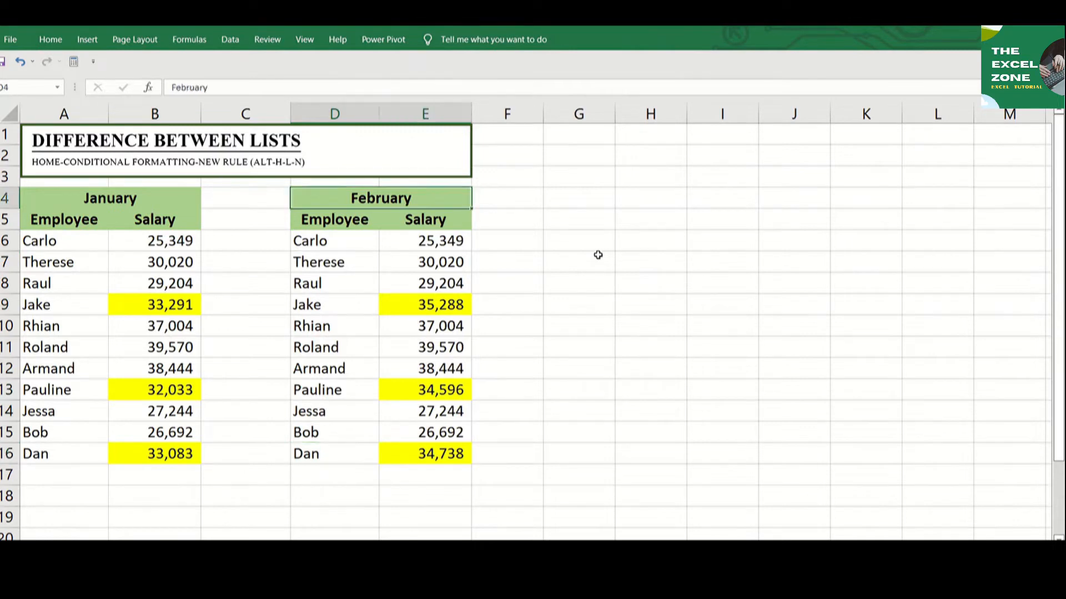
pyautogui.press('Right')
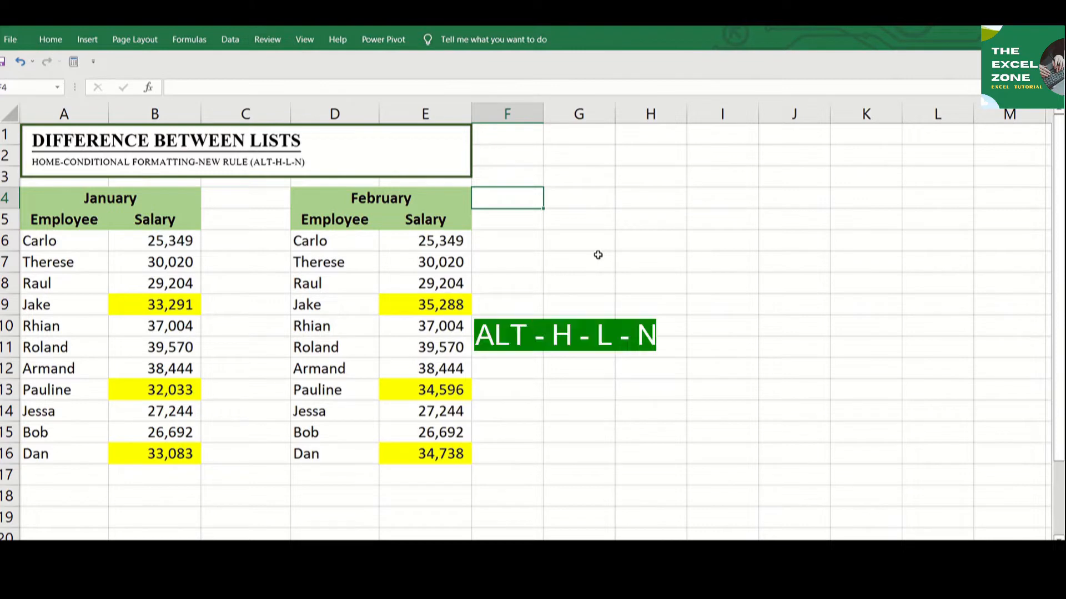
# - Begin another conditional formatting rule on cell F4 that formats only unique values
pyautogui.press('alt')
pyautogui.press('h')
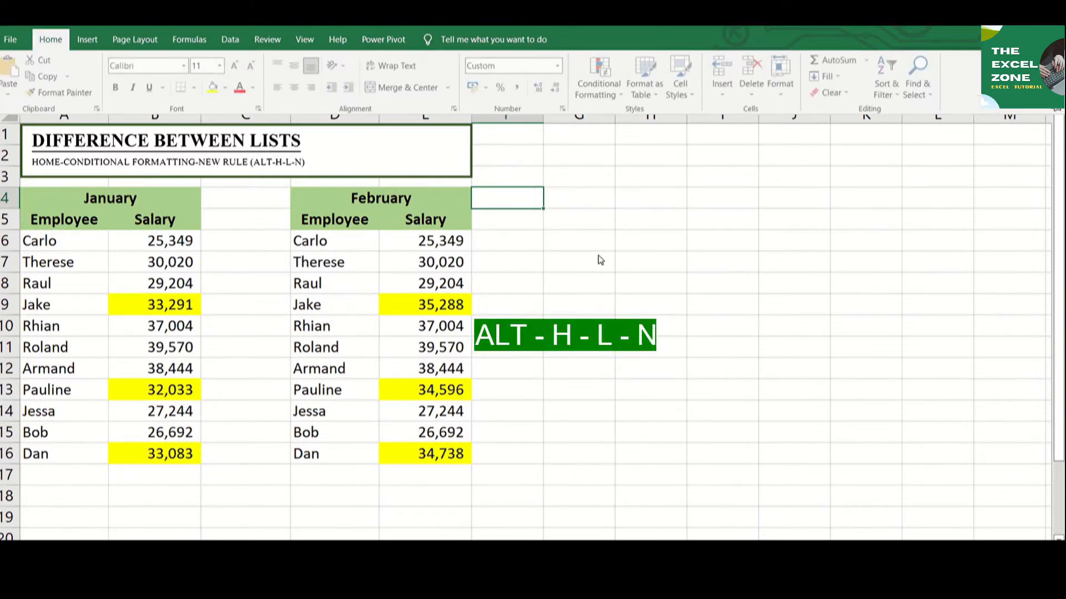
pyautogui.press('l')
pyautogui.press('n')
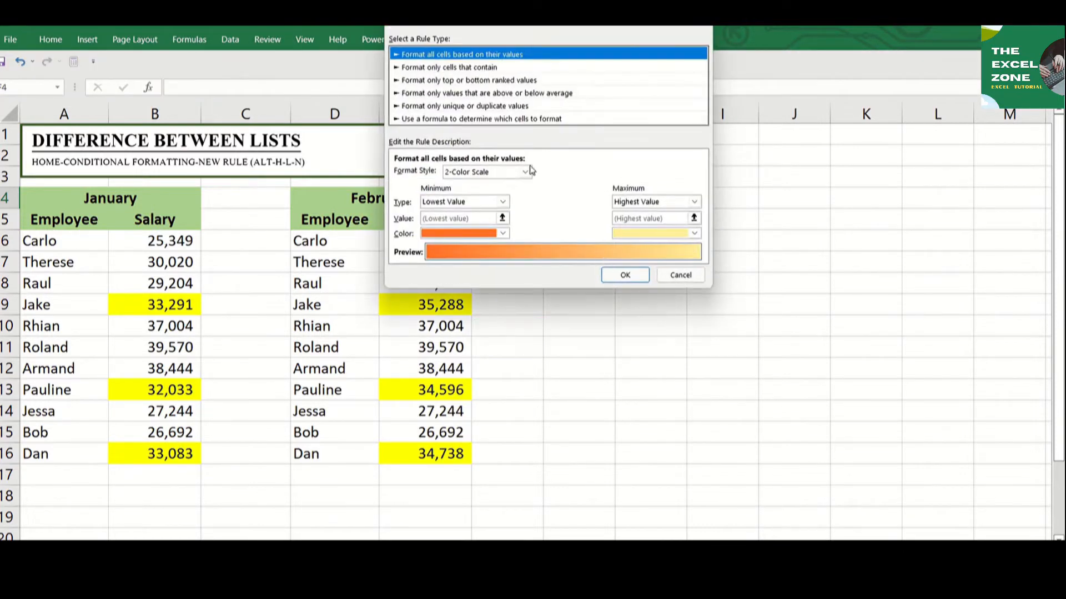
pyautogui.click(504, 107)
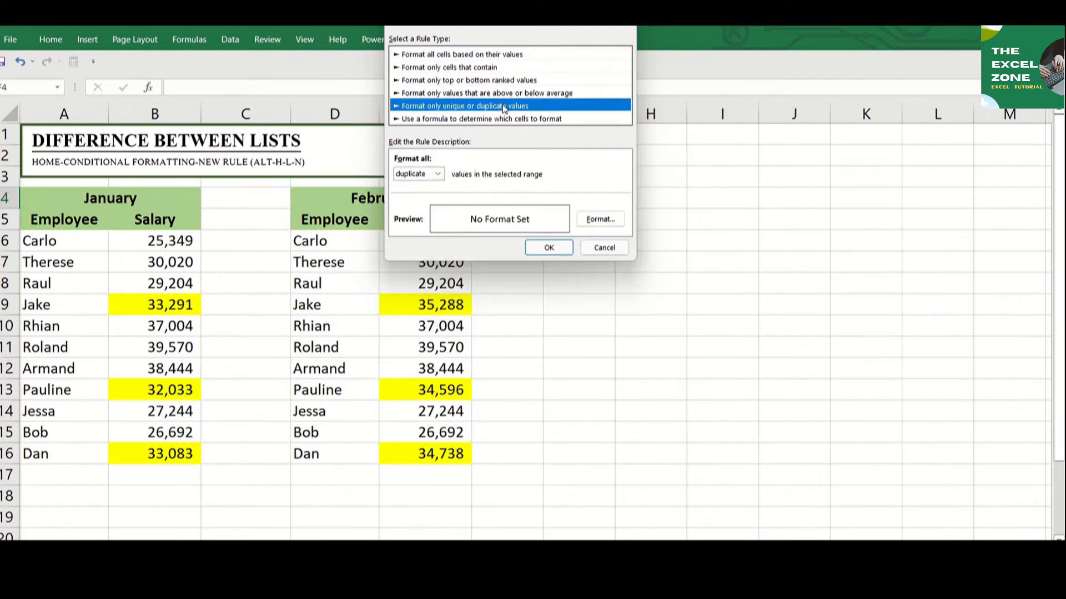
pyautogui.click(438, 174)
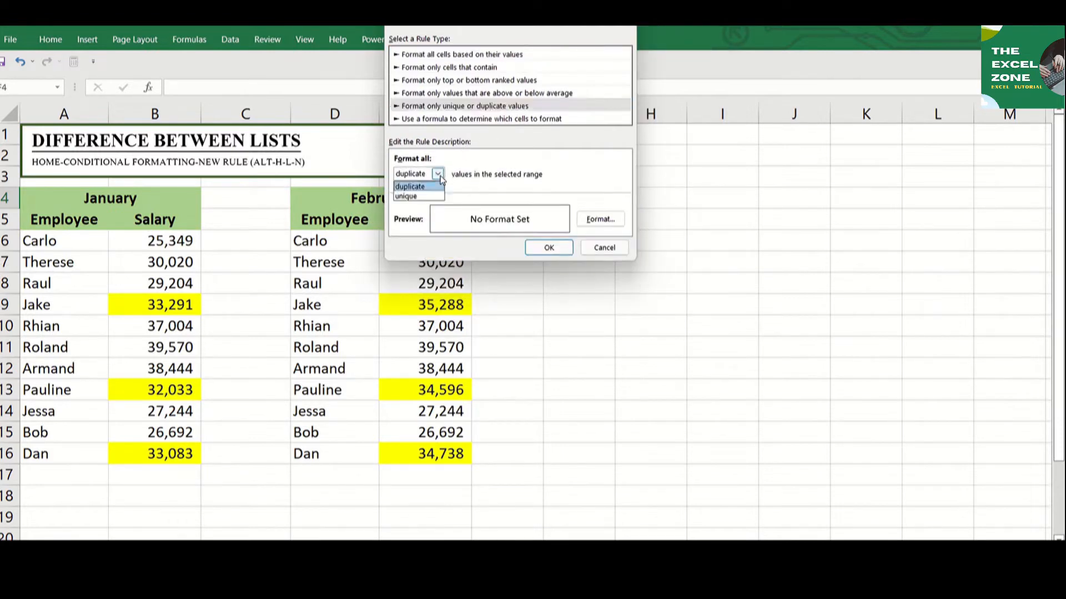
pyautogui.click(410, 196)
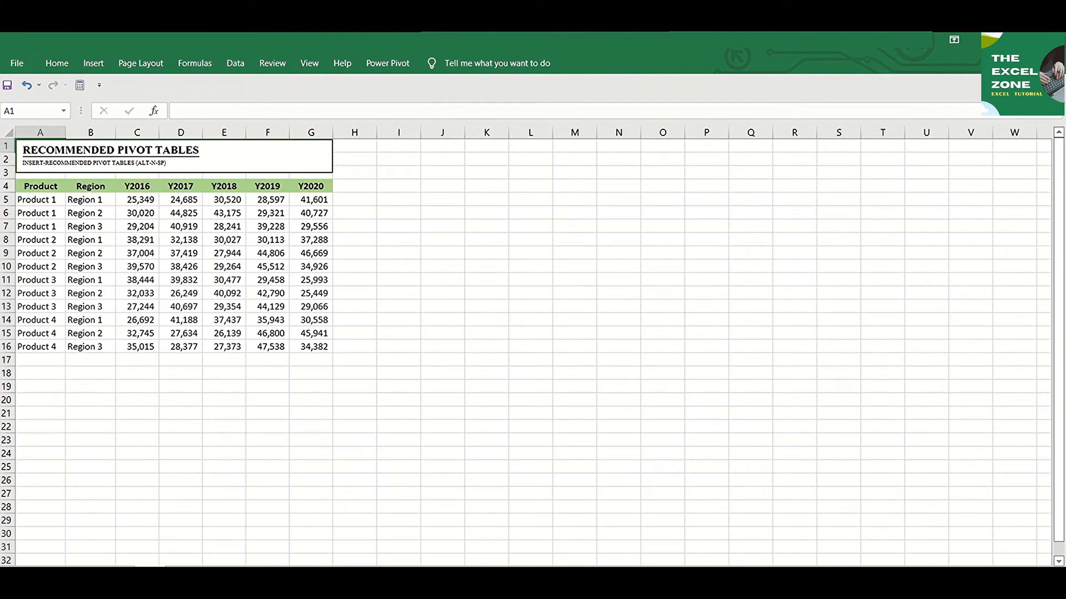
# - Review the recommended PivotTables for the product and region table
pyautogui.scroll(4, 526, 346)
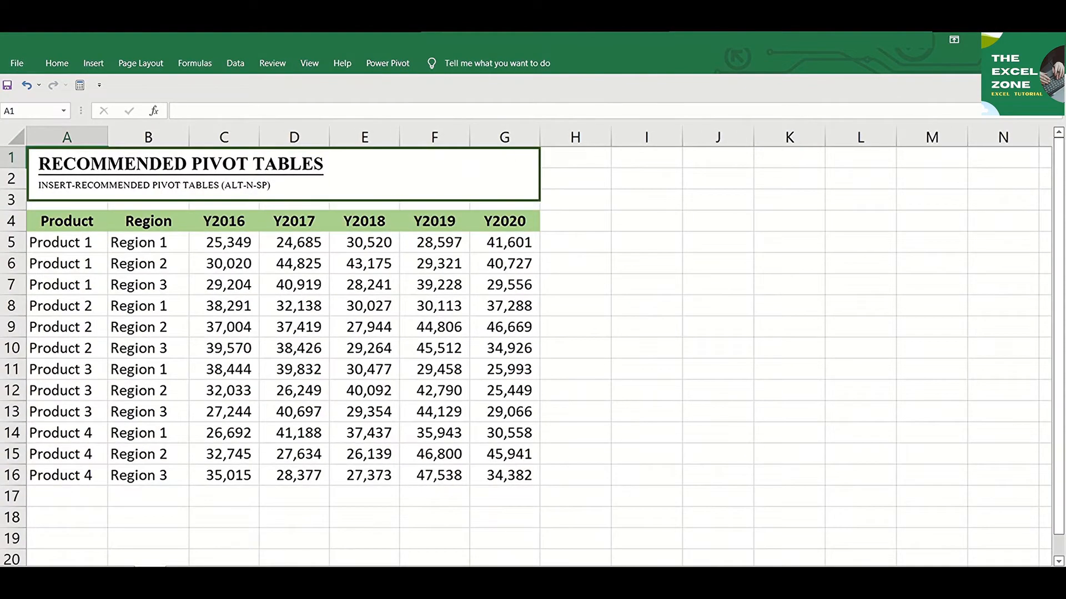
pyautogui.click(289, 289)
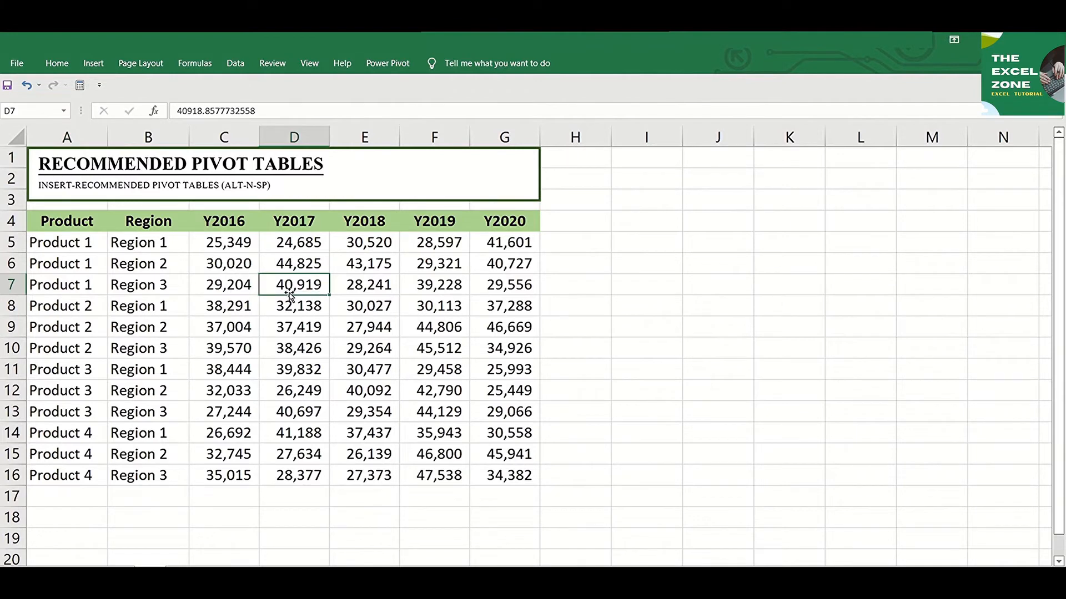
pyautogui.click(92, 63)
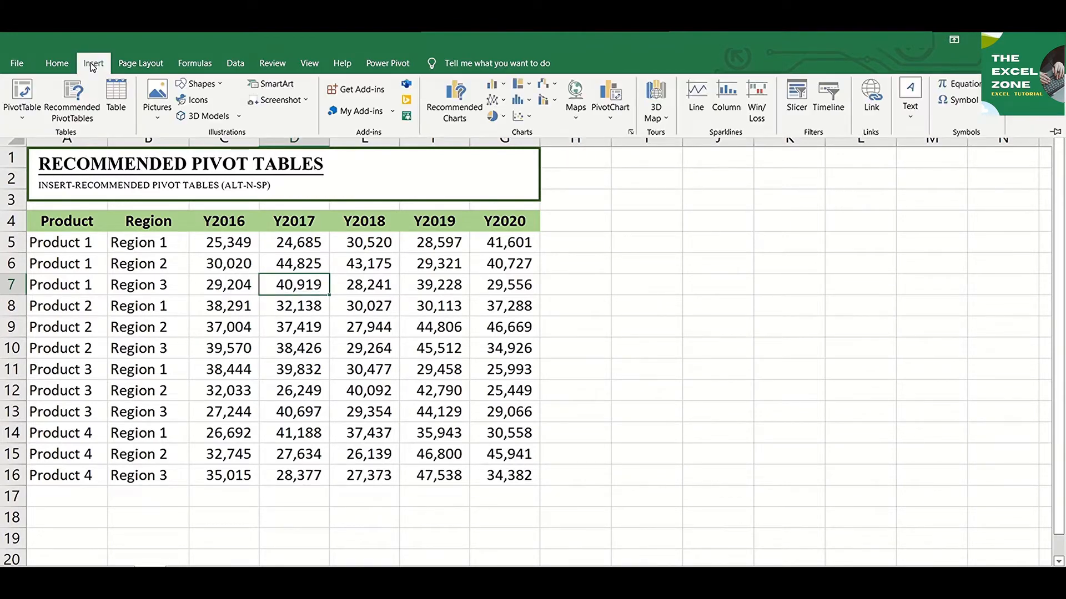
pyautogui.click(71, 111)
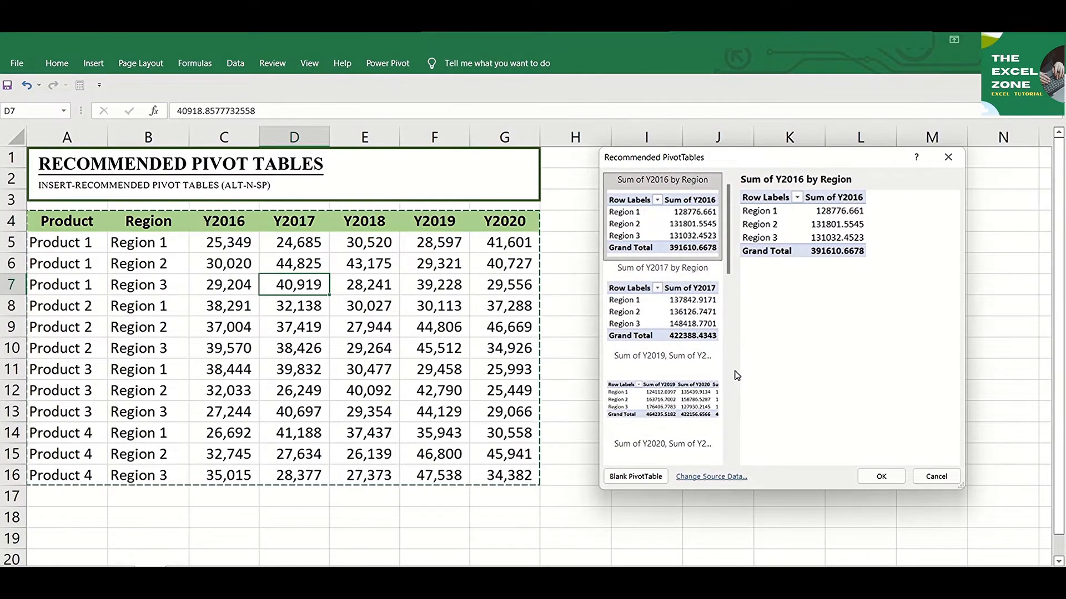
pyautogui.press('Escape')
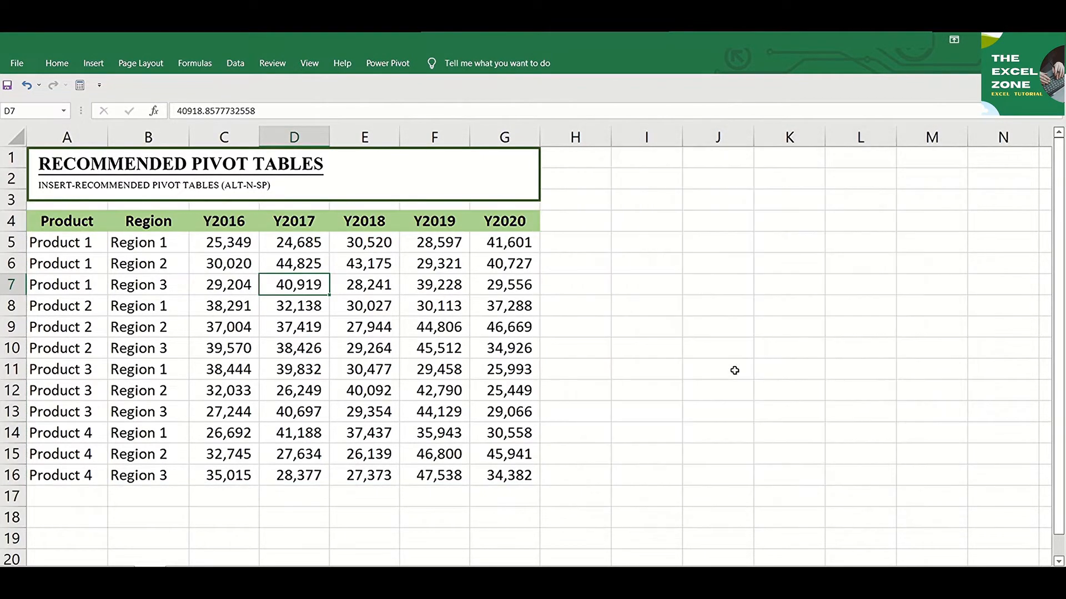
# - Insert the recommended PivotTable "Sum of Y2016 by Region" from the product and region table
pyautogui.press('alt')
pyautogui.press('n')
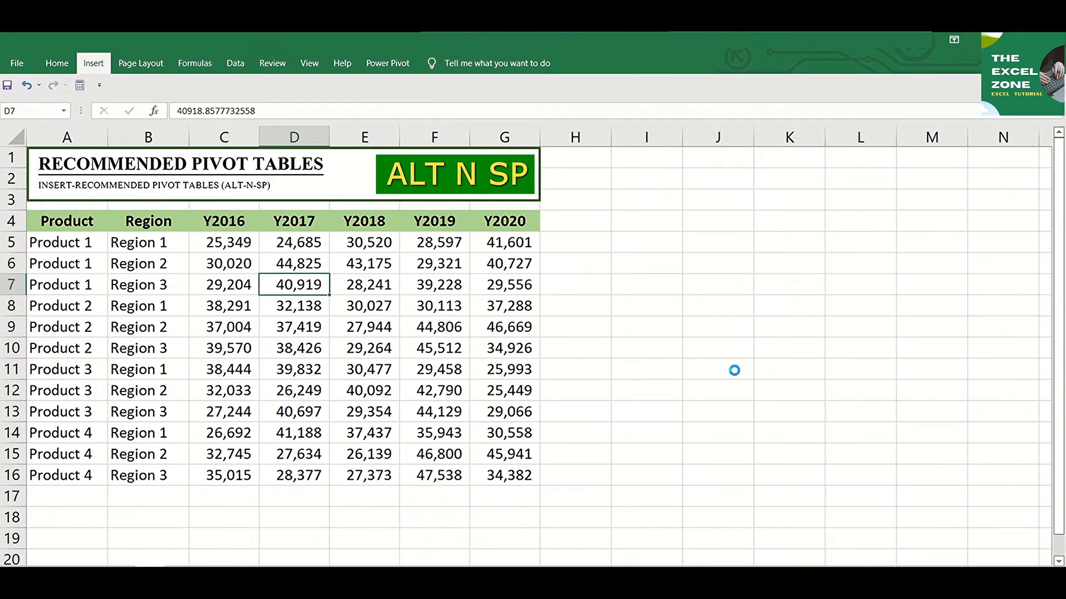
pyautogui.press('s')
pyautogui.press('p')
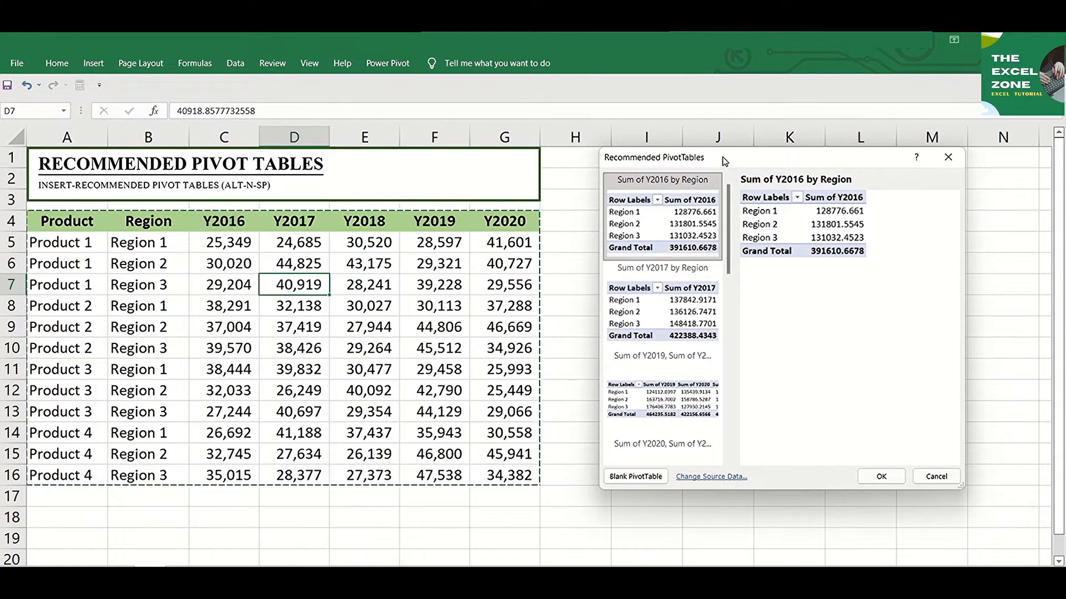
pyautogui.moveTo(723, 161); pyautogui.dragTo(692, 159)
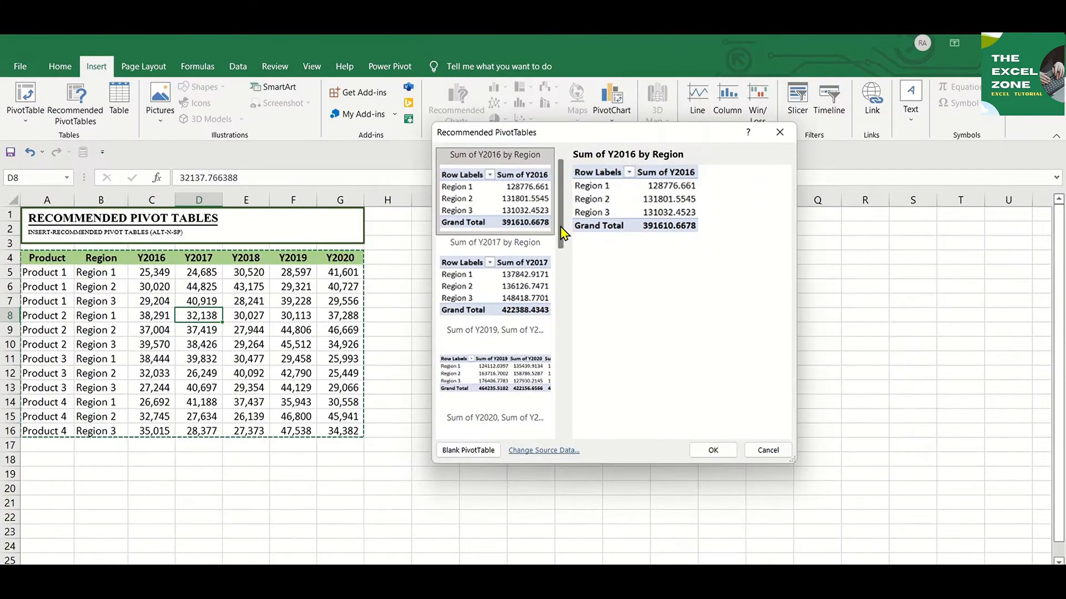
pyautogui.moveTo(563, 238); pyautogui.dragTo(565, 211)
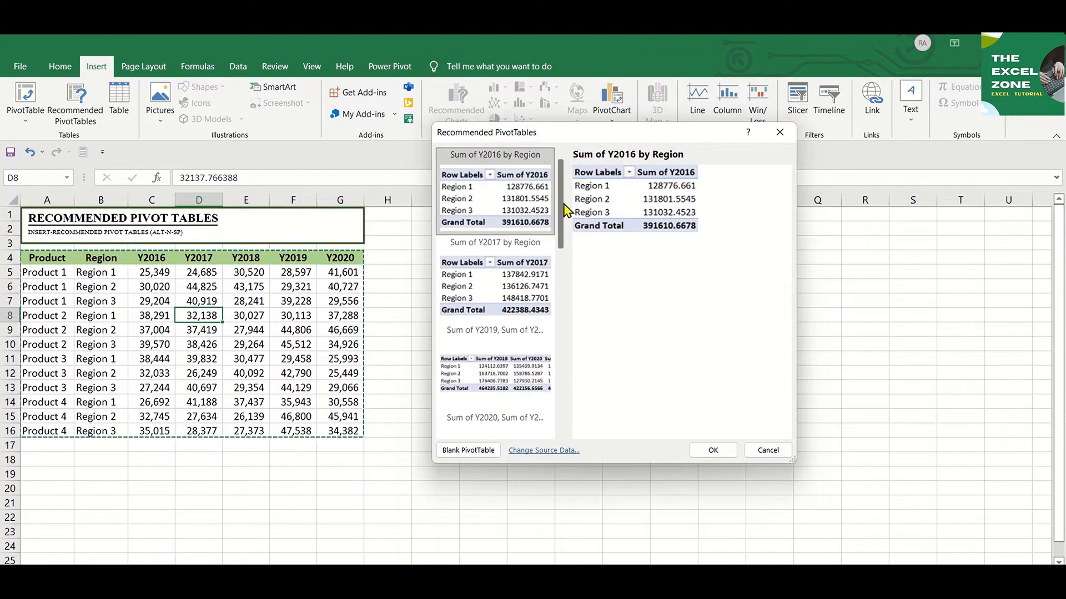
pyautogui.doubleClick(524, 208)
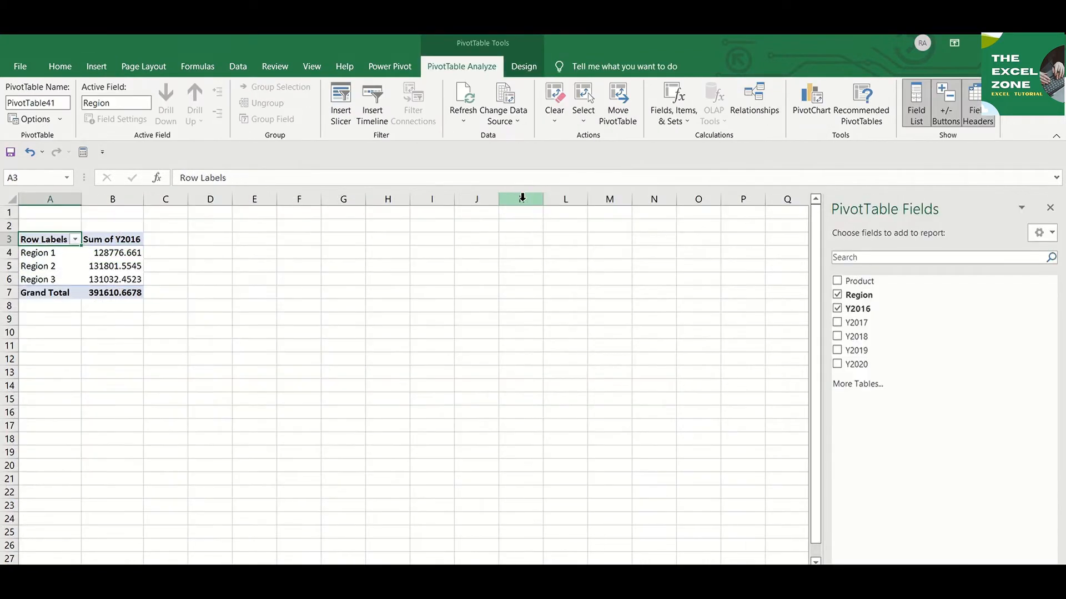
# - Add the Y2017, Y2018, Y2019, Y2020 and Product fields to the PivotTable
pyautogui.click(838, 323)
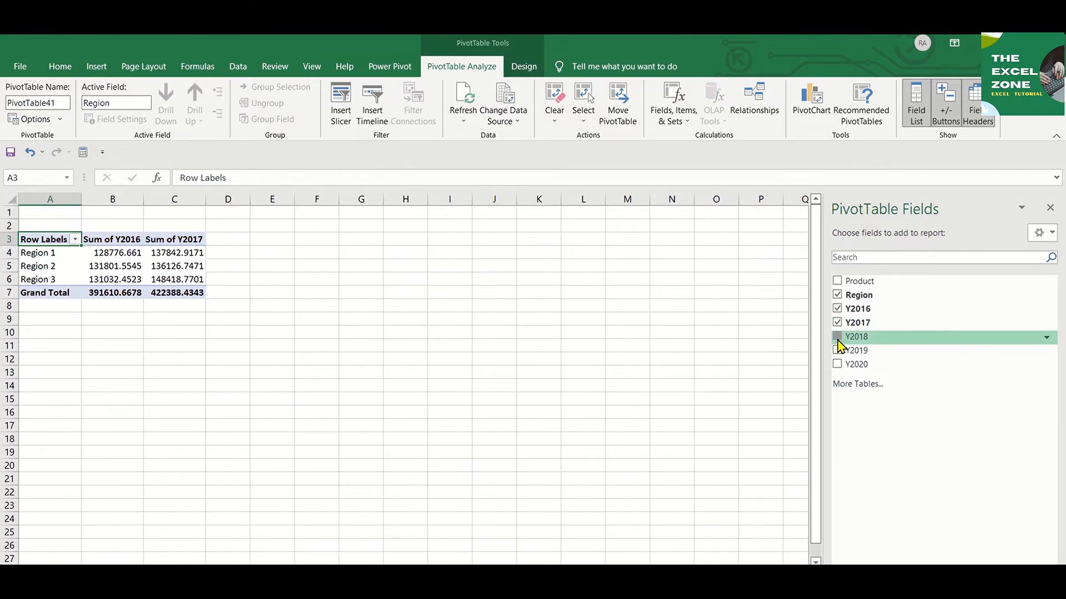
pyautogui.click(837, 337)
pyautogui.click(837, 351)
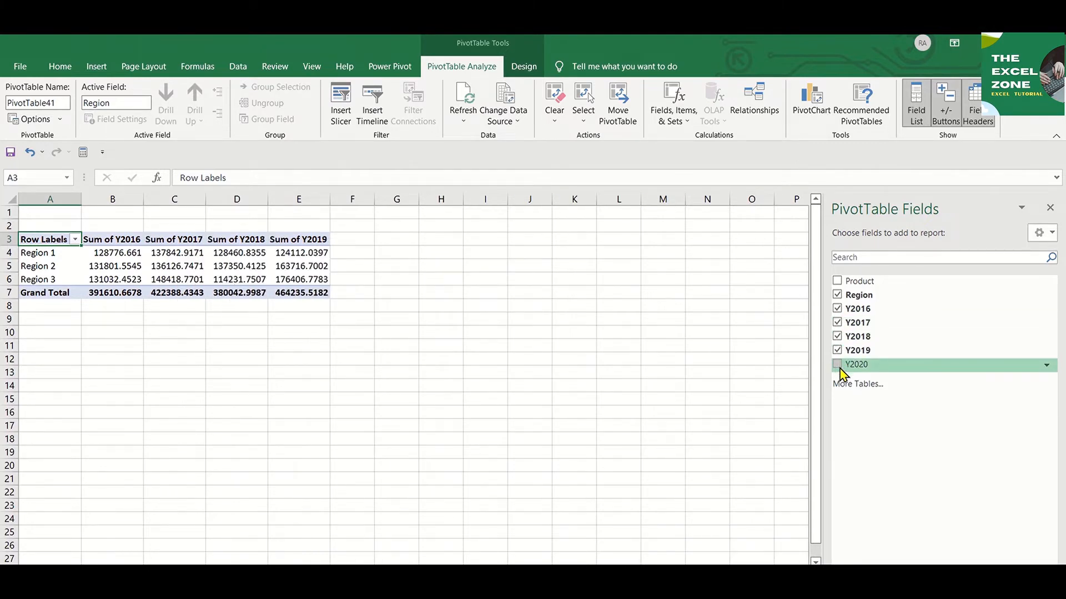
pyautogui.click(838, 366)
pyautogui.click(838, 282)
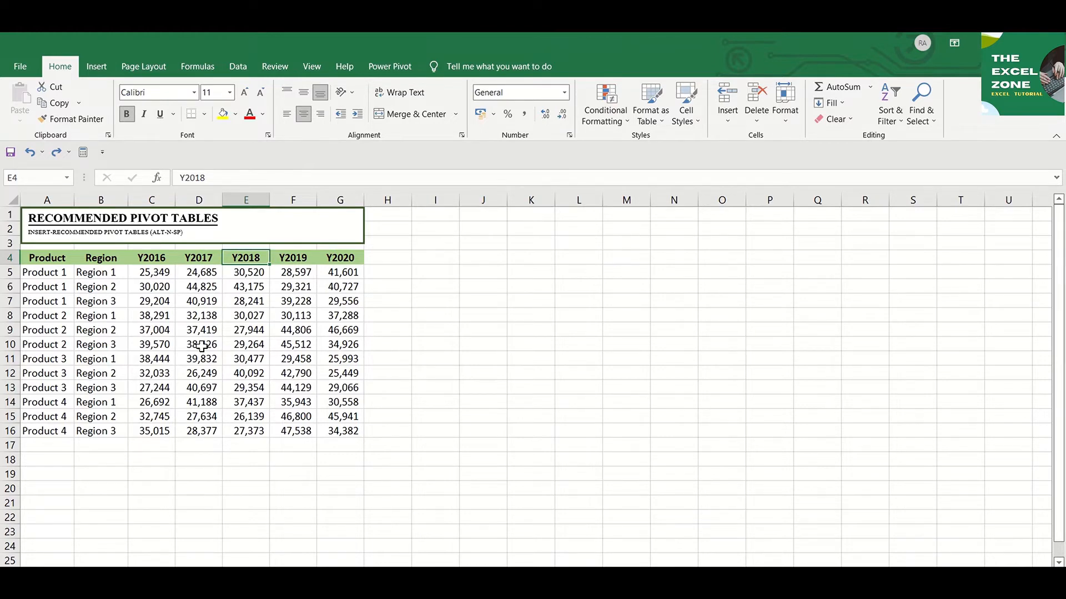
# - Insert the first recommended PivotTable from the product and region data on the source sheet
pyautogui.hotkey('alt', 'n')
pyautogui.press('s')
pyautogui.press('p')
pyautogui.press('Return')
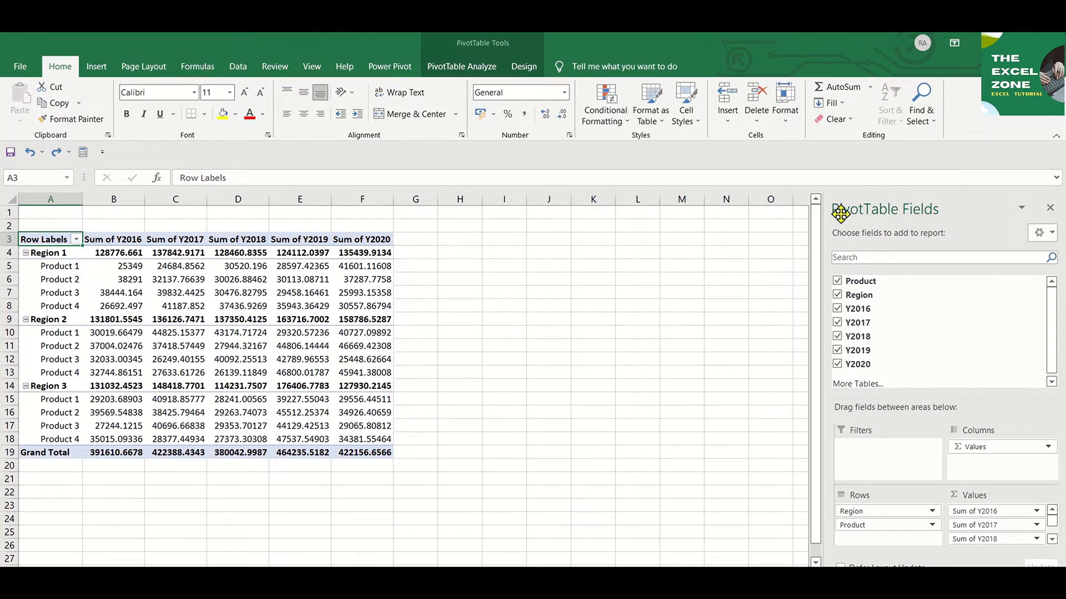
# - Change the Y2018 value field in the PivotTable to summarise by Count
pyautogui.click(893, 211)
pyautogui.click(1012, 542)
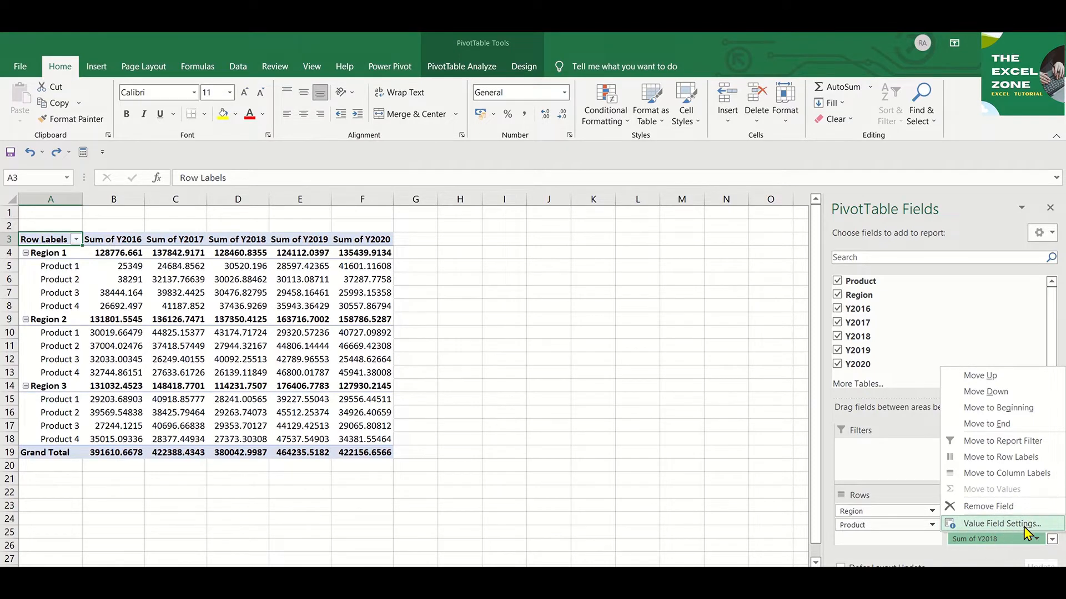
pyautogui.click(1024, 524)
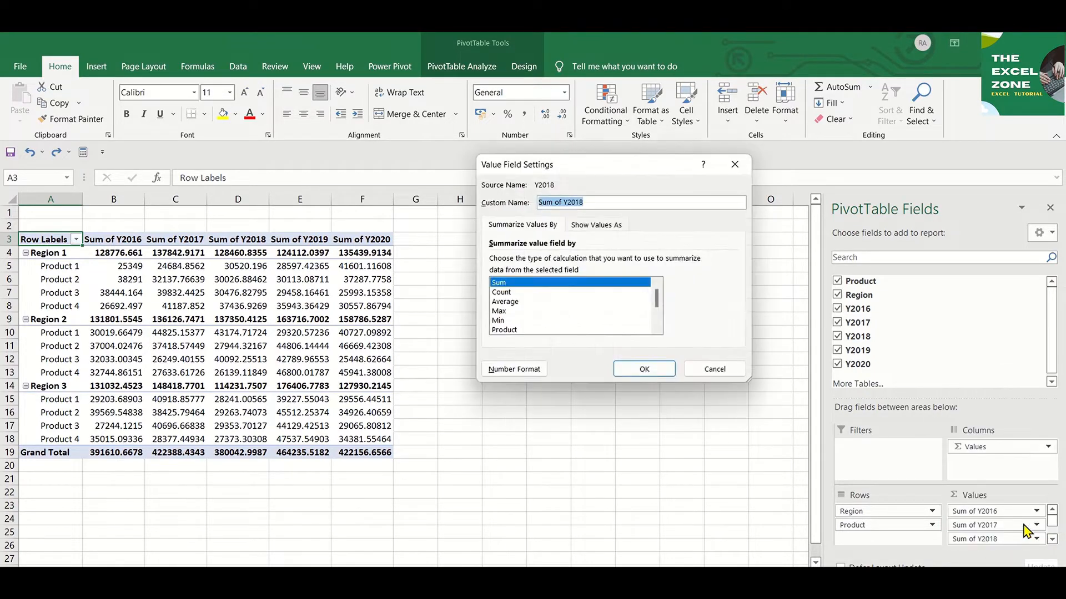
pyautogui.click(507, 293)
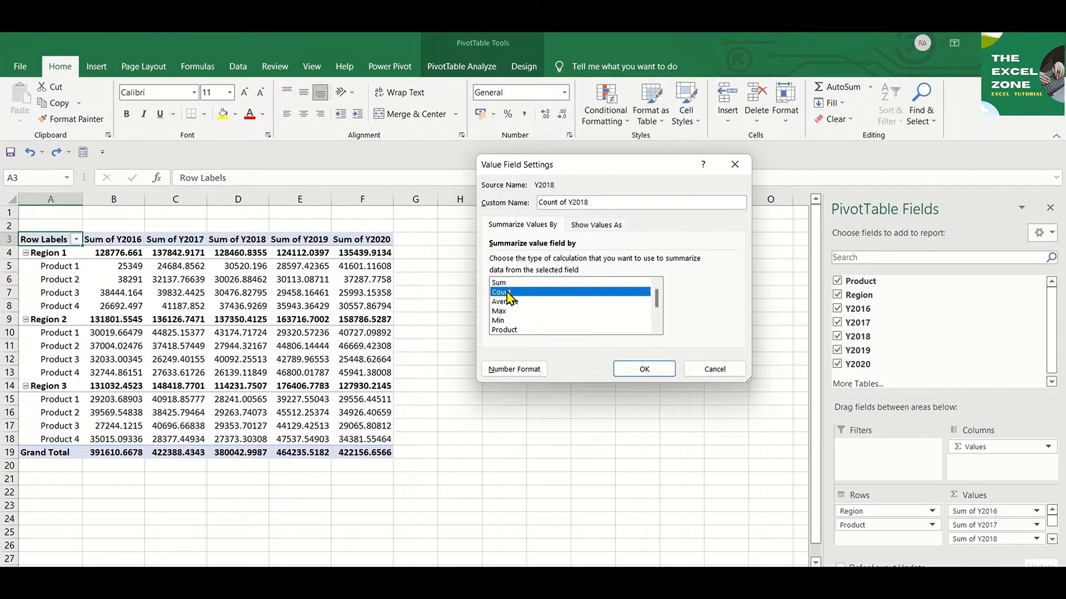
pyautogui.click(642, 369)
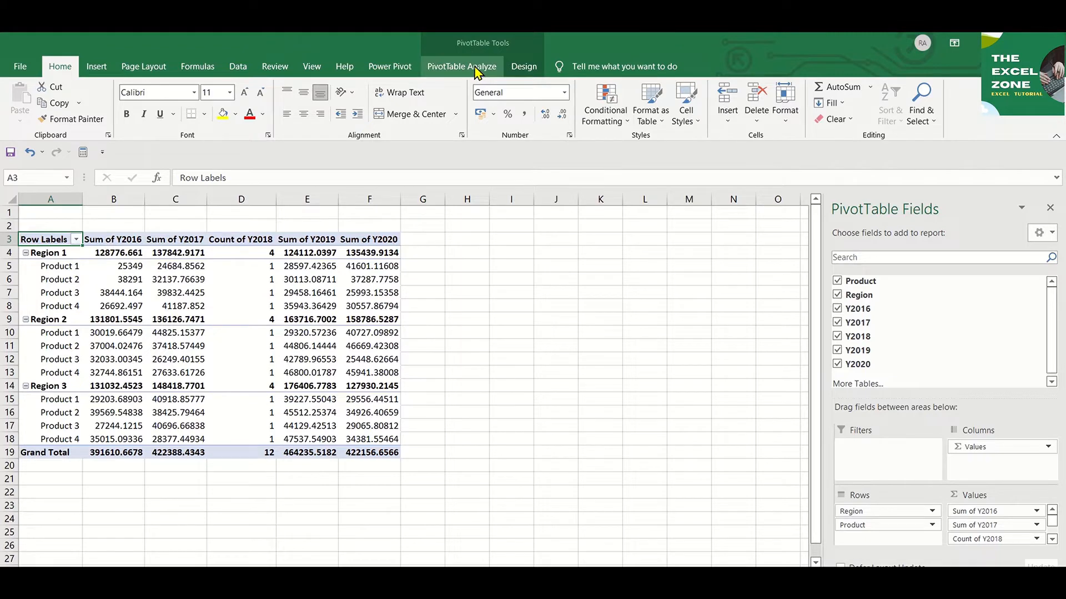
# - Insert a Clustered Column PivotChart from the PivotTable and place it beside the table, starting around cell G3
pyautogui.click(476, 73)
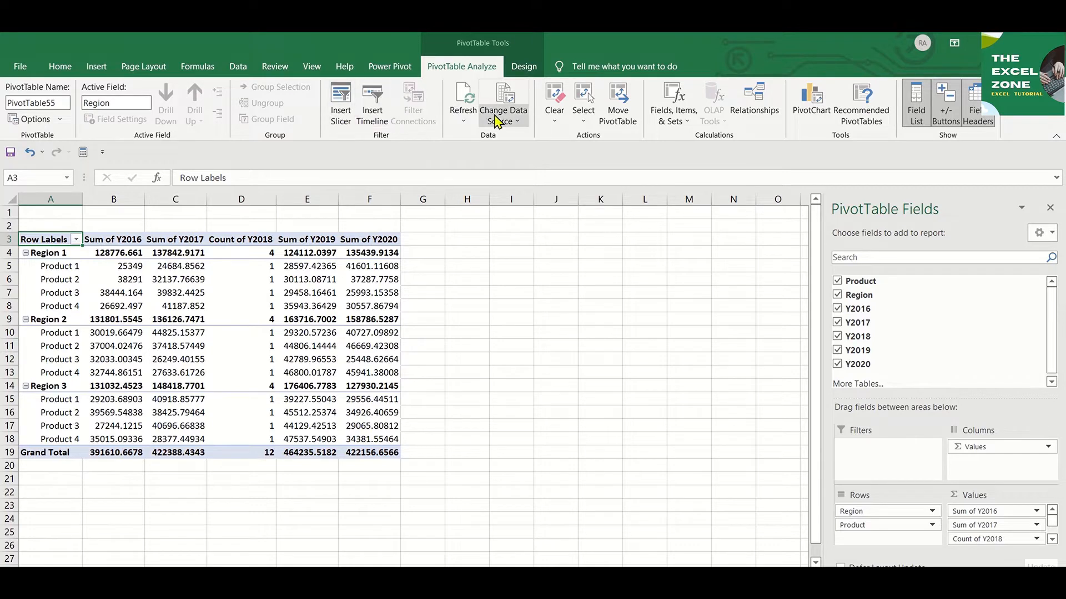
pyautogui.click(523, 68)
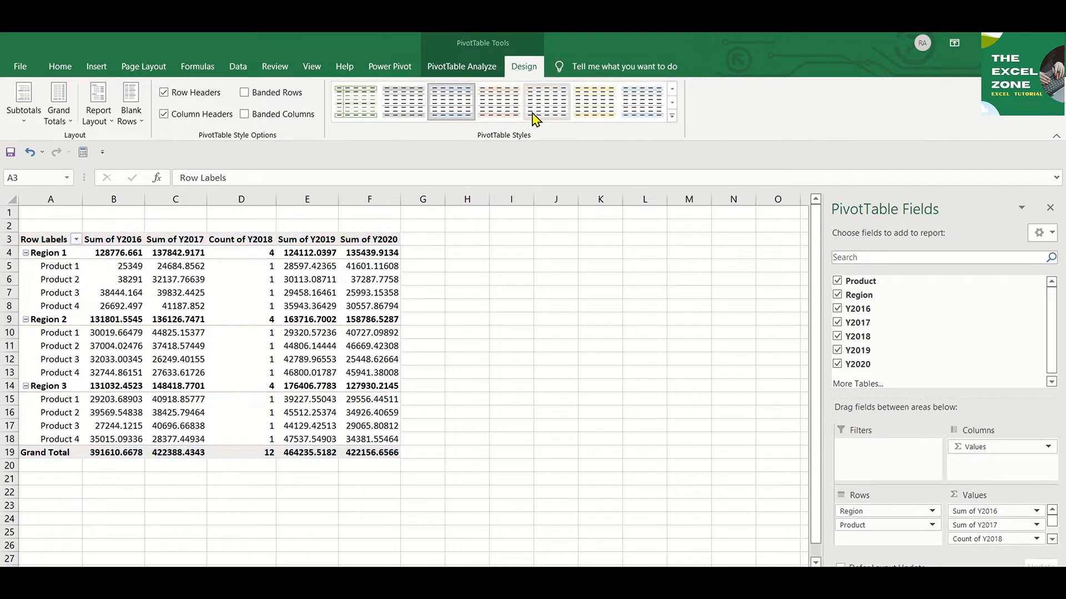
pyautogui.click(486, 69)
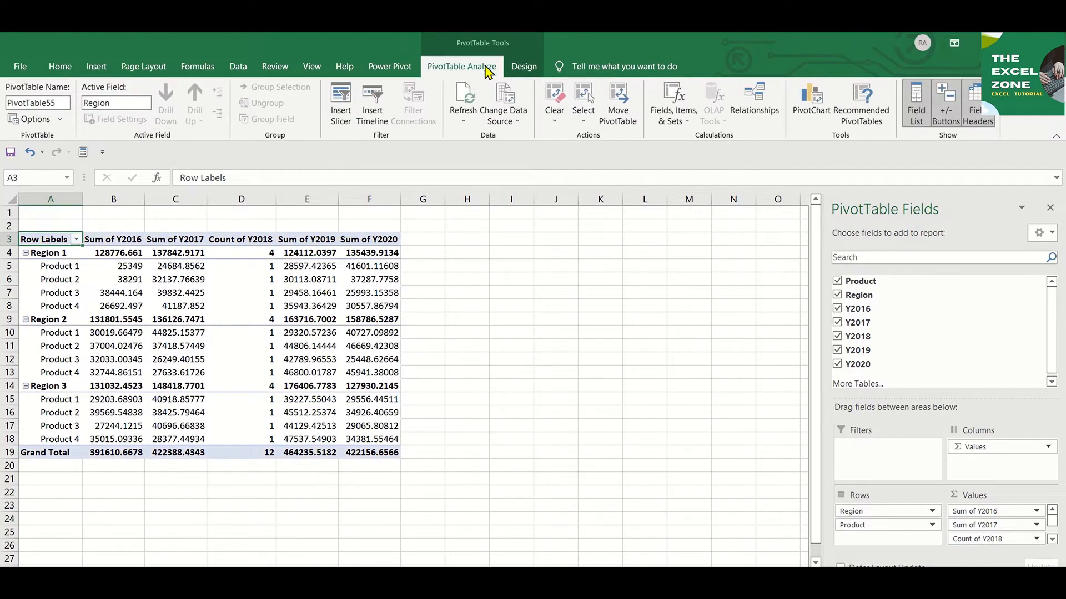
pyautogui.click(805, 113)
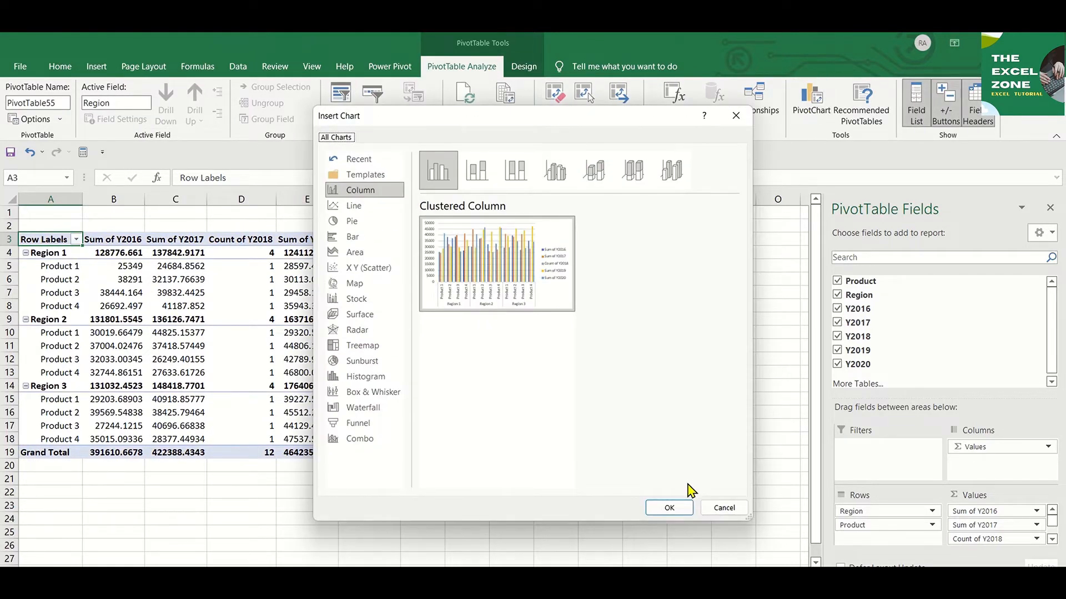
pyautogui.click(674, 507)
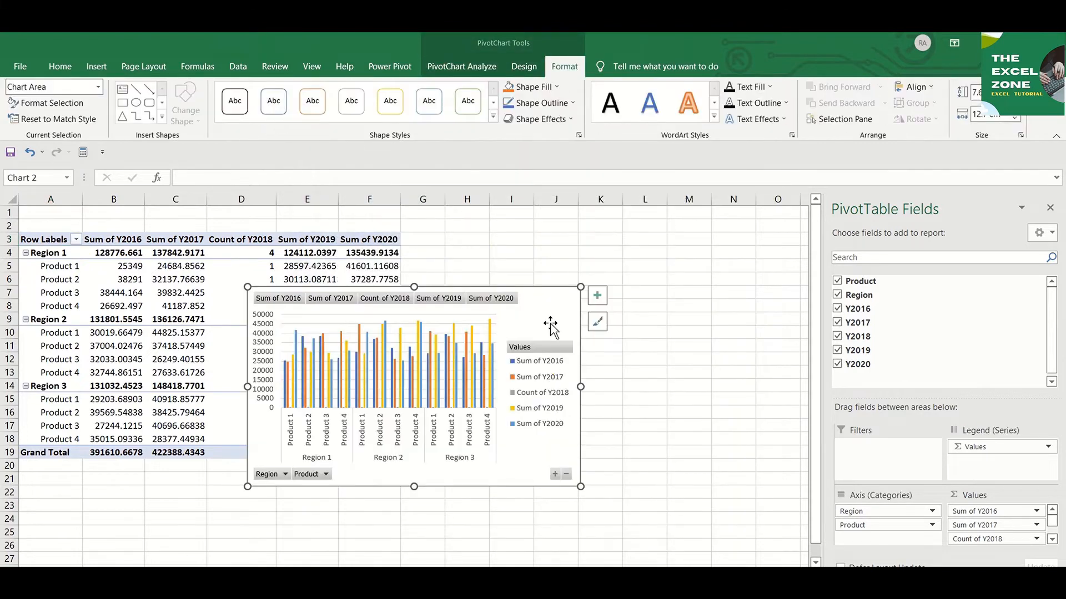
pyautogui.moveTo(550, 327); pyautogui.dragTo(717, 273)
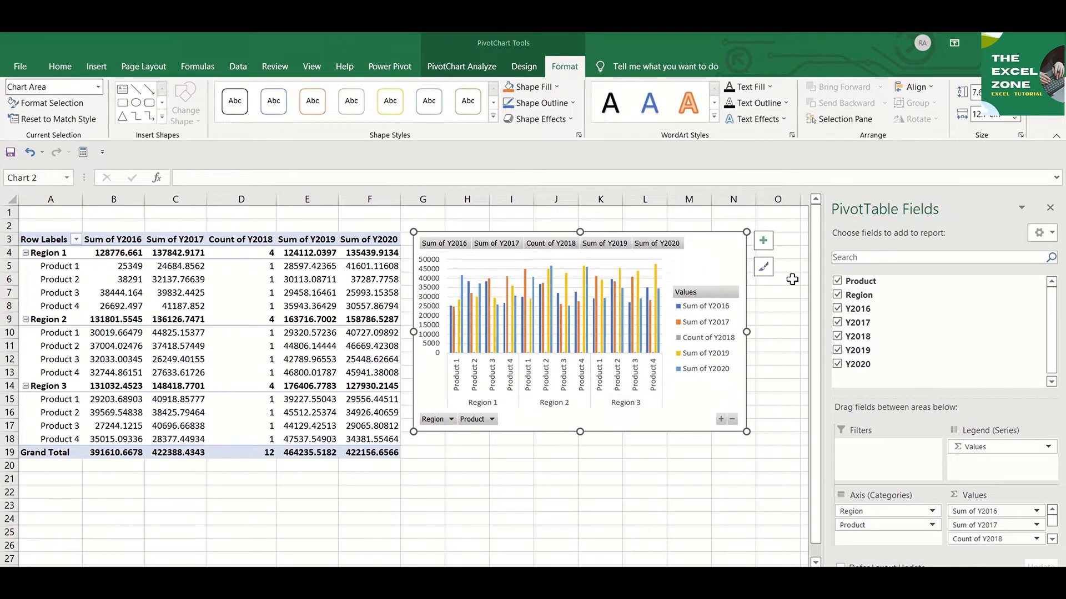
pyautogui.click(784, 308)
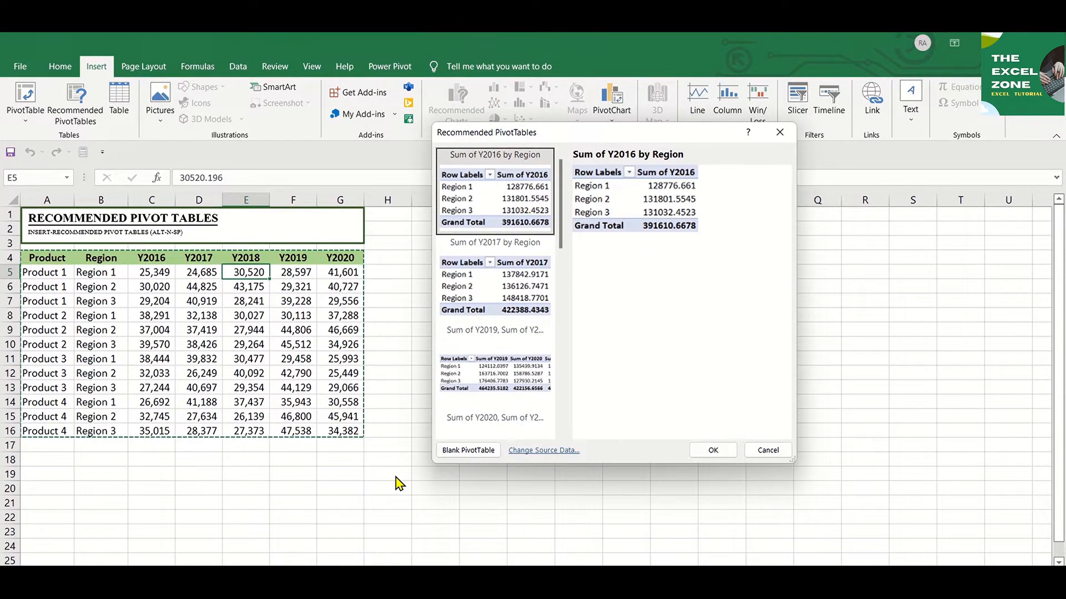
# - Insert a blank PivotTable from the product data and add the Product, Region, Y2017 and Y2018 fields
pyautogui.click(464, 452)
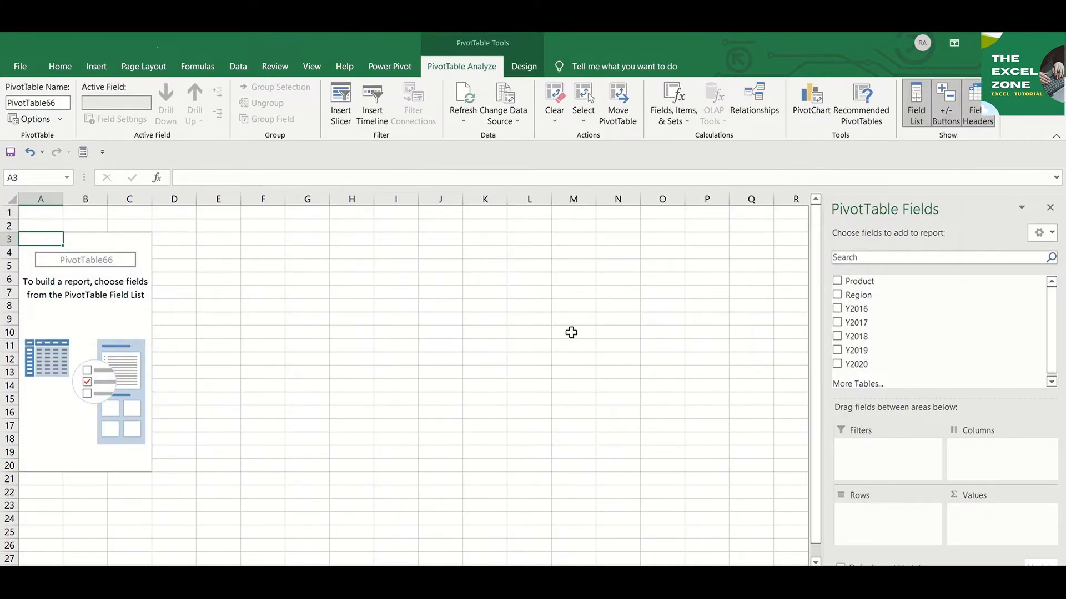
pyautogui.click(838, 282)
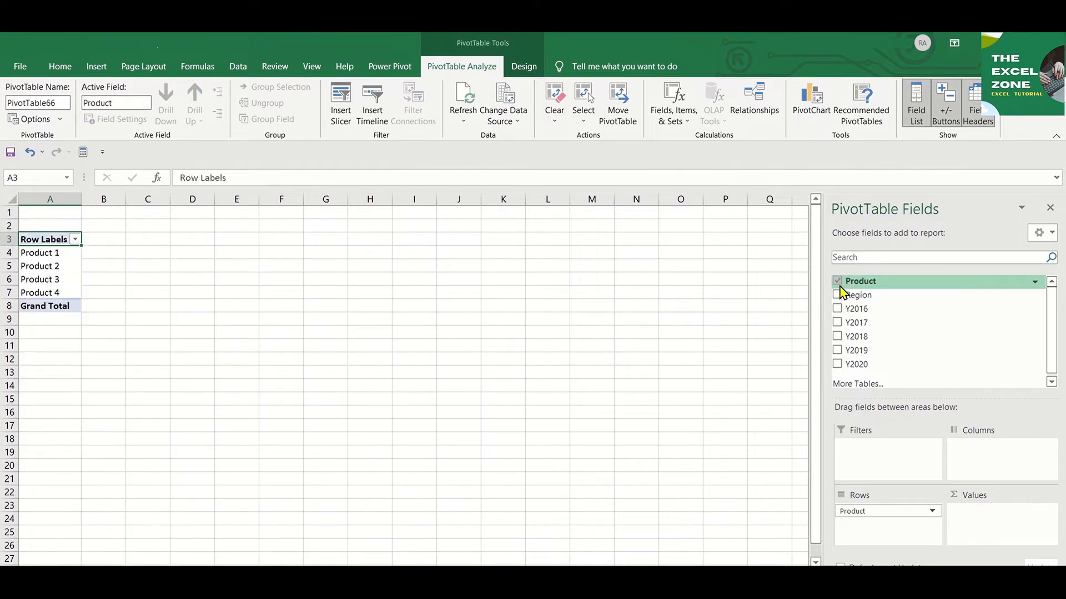
pyautogui.click(838, 296)
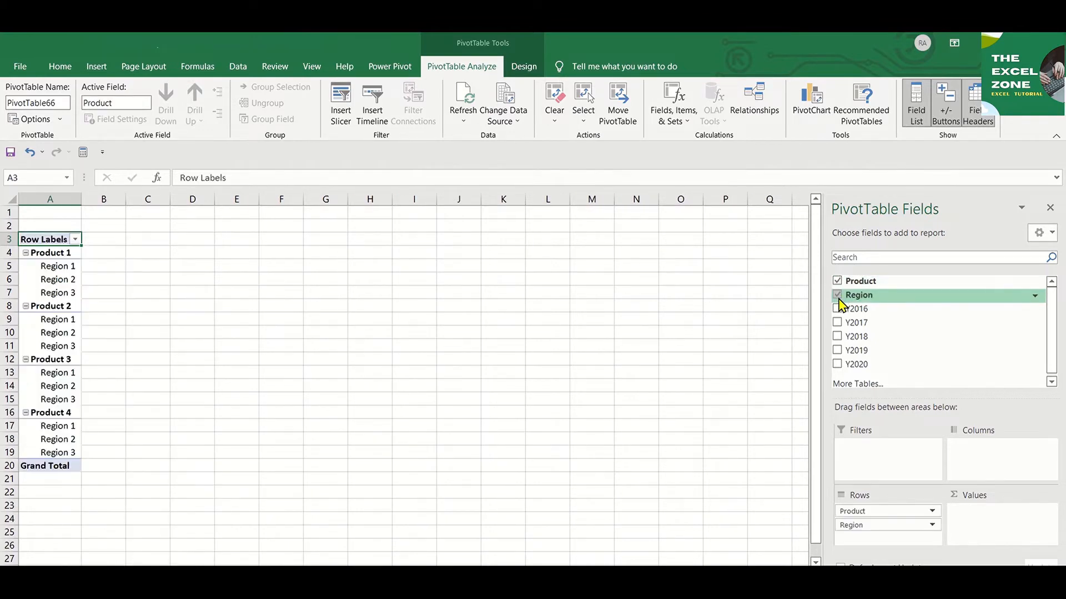
pyautogui.click(838, 323)
pyautogui.click(838, 337)
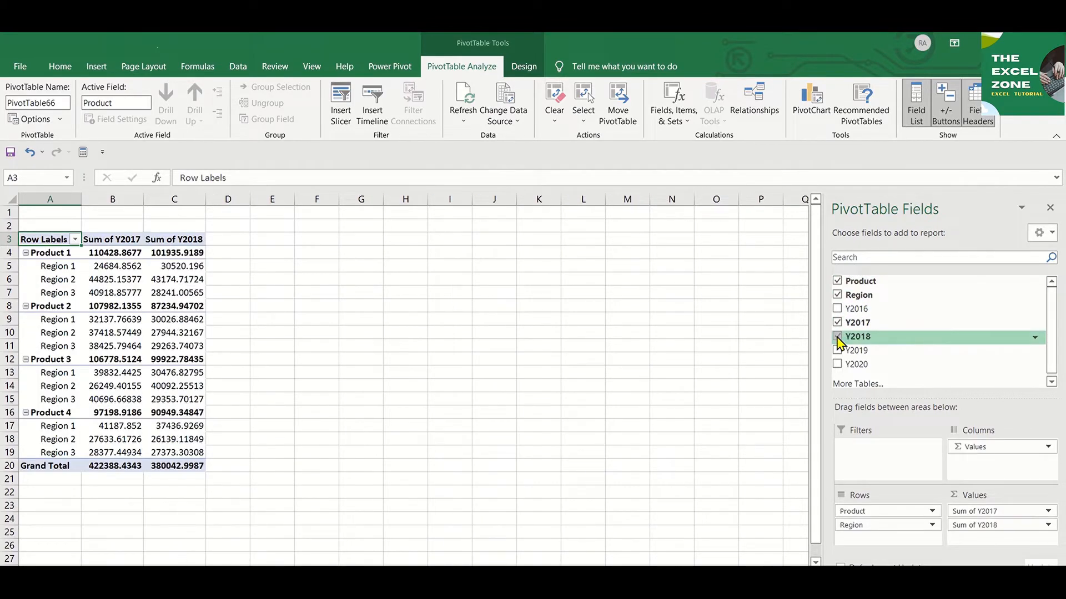
pyautogui.click(724, 367)
# - Insert the recommended PivotTable "Sum of Y2016 by Region" from the source sheet, with the source data changed to range A4:C16
pyautogui.hotkey('ctrl', 'pagedown')
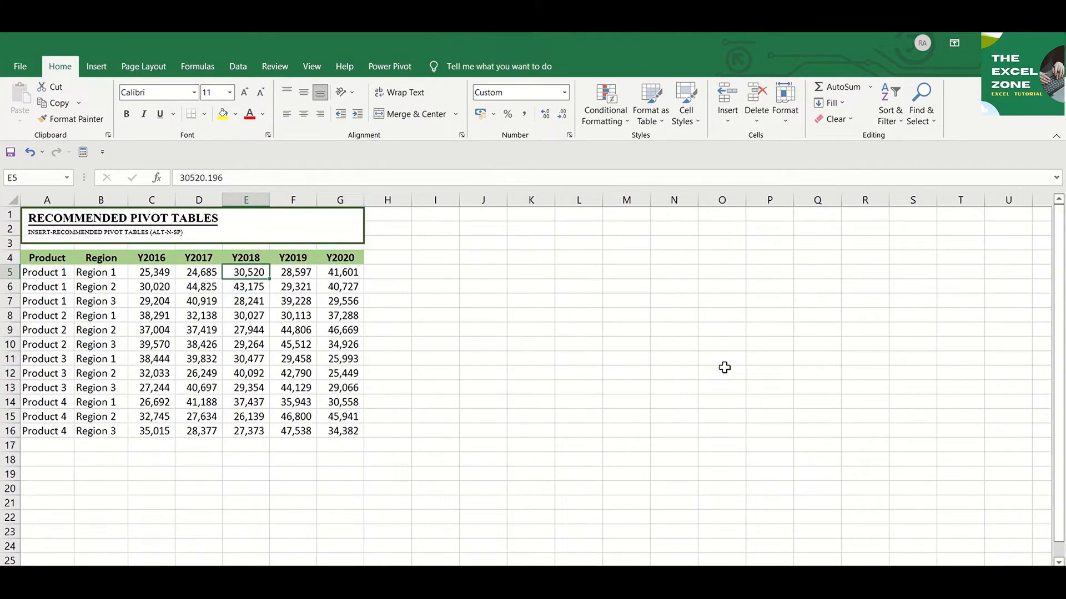
pyautogui.hotkey('alt', 'n')
pyautogui.press('s')
pyautogui.press('p')
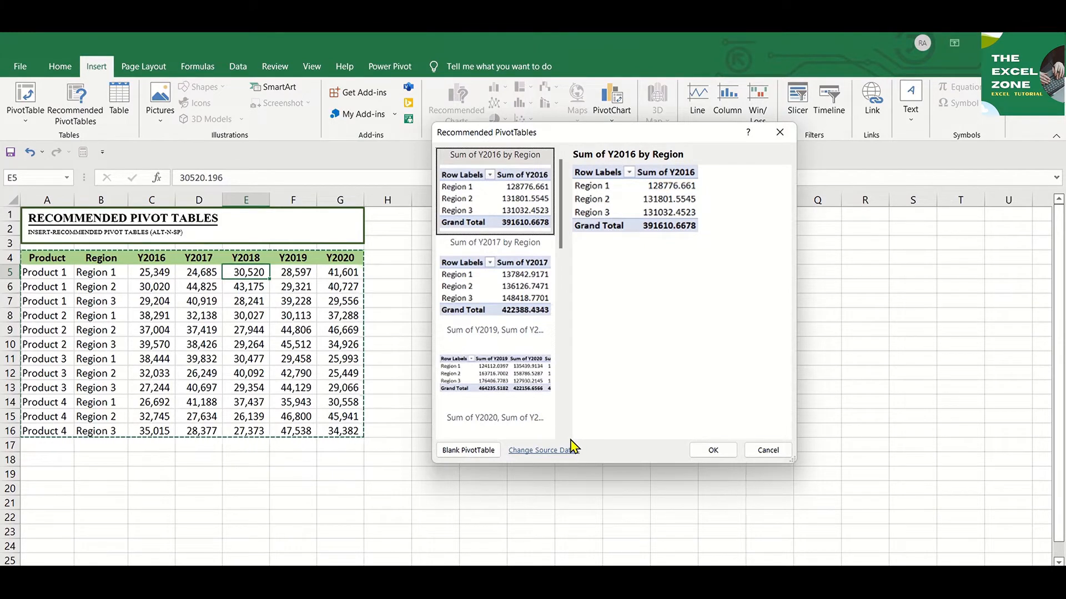
pyautogui.click(546, 452)
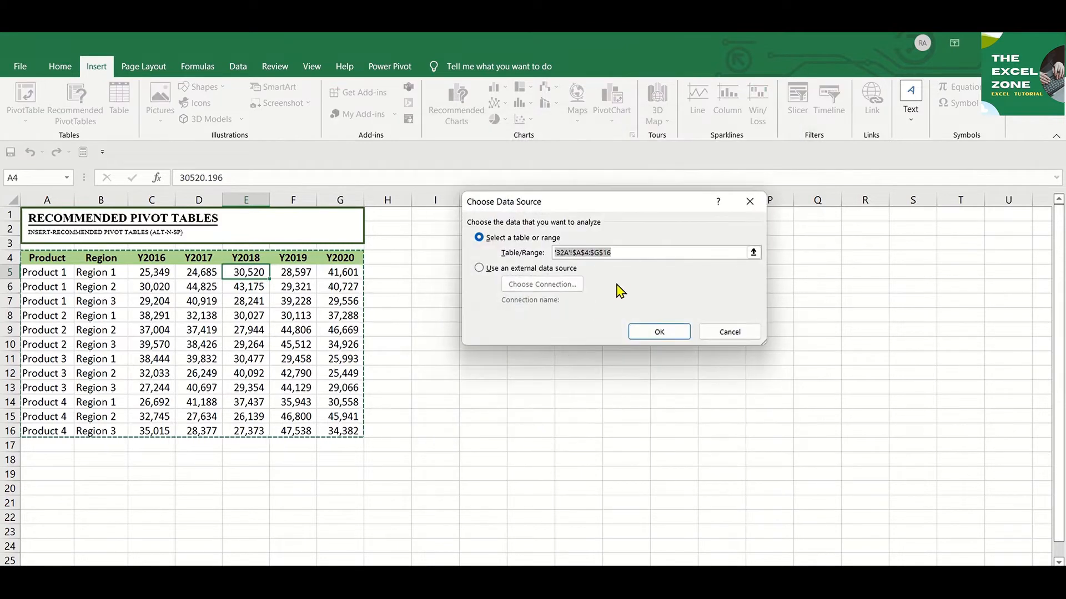
pyautogui.press('BackSpace')
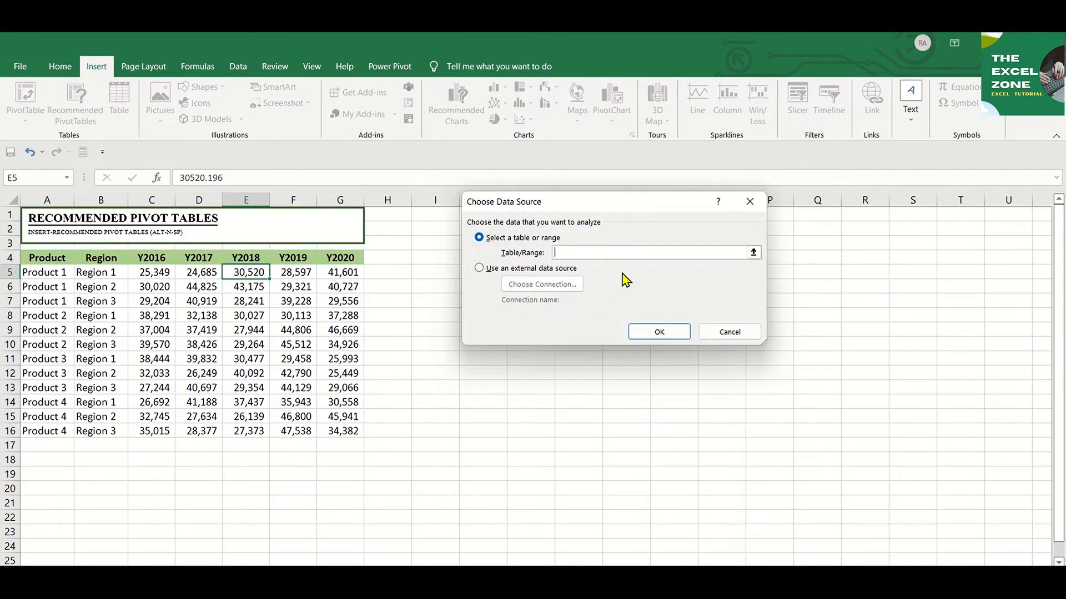
pyautogui.click(59, 259)
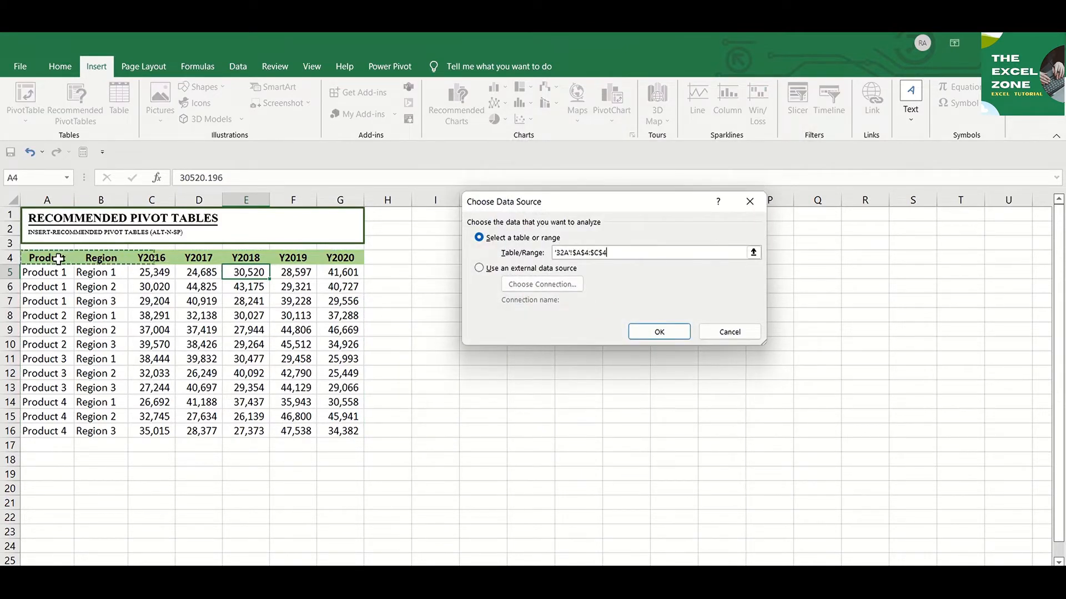
pyautogui.hotkey('ctrl', 'shift', 'Down')
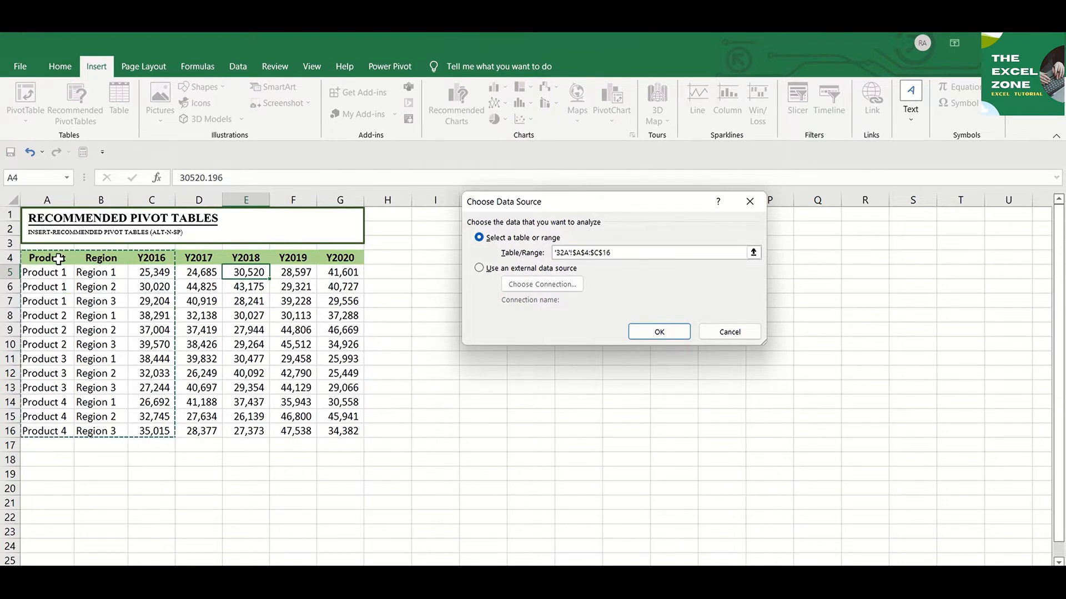
pyautogui.press('Return')
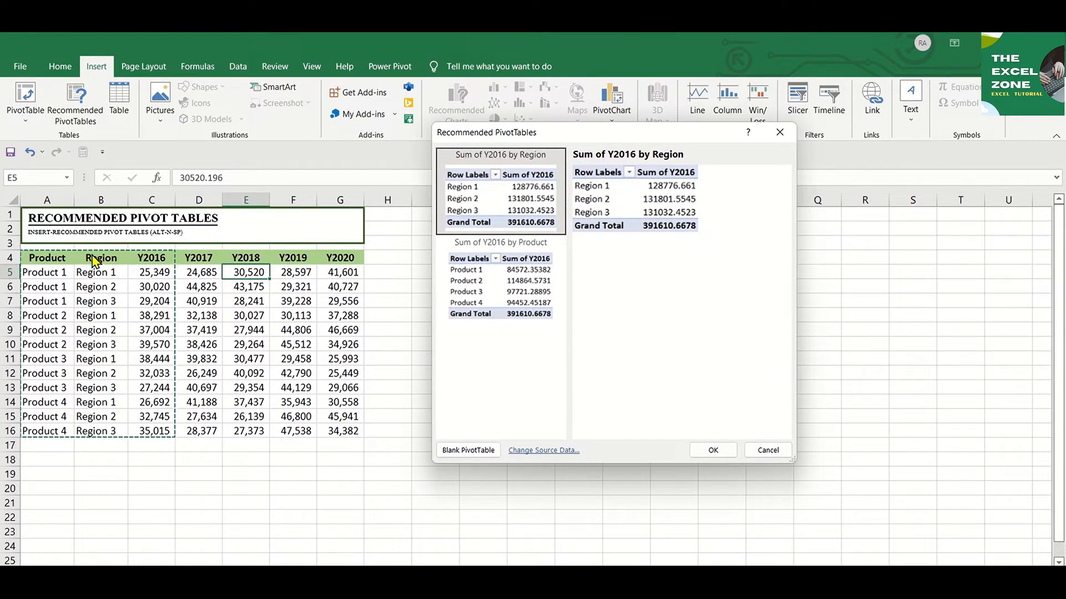
pyautogui.click(713, 451)
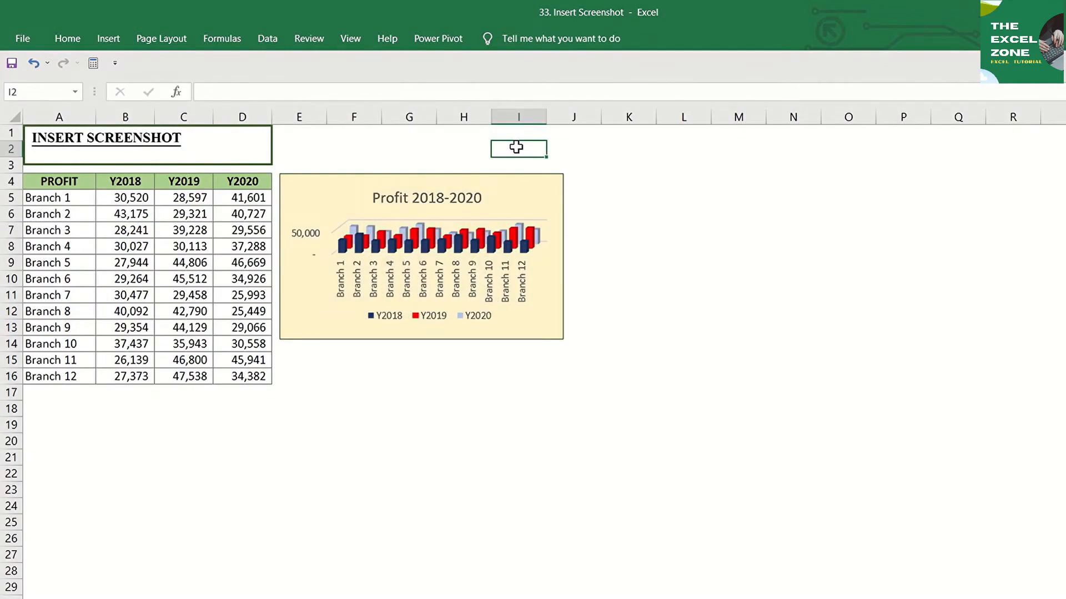
# - Select cell K4 in the Insert Screenshot workbook and review the windows available for a screenshot
pyautogui.click(628, 180)
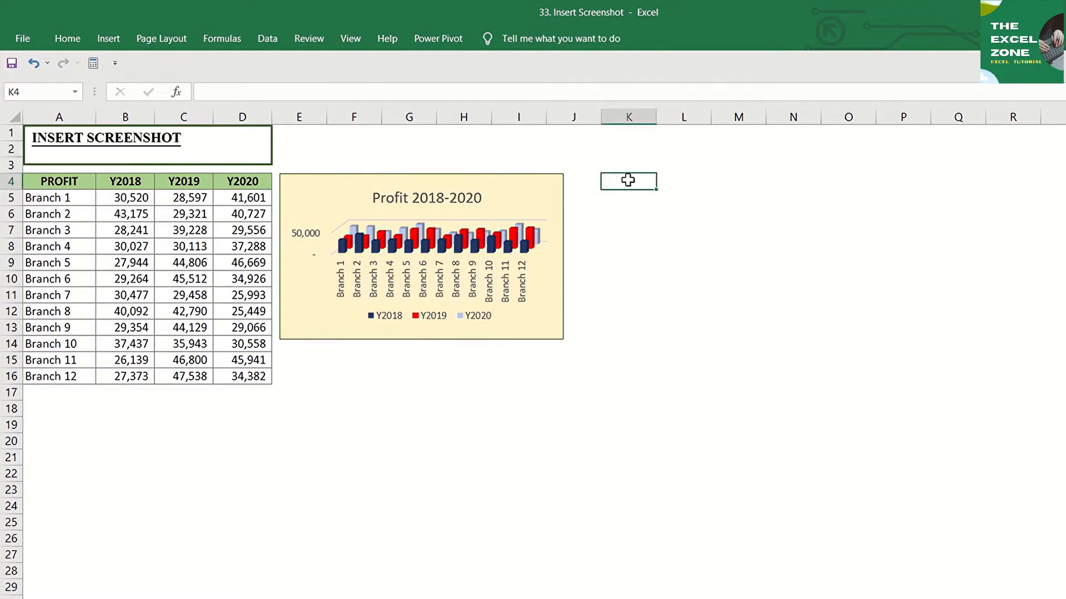
pyautogui.click(111, 40)
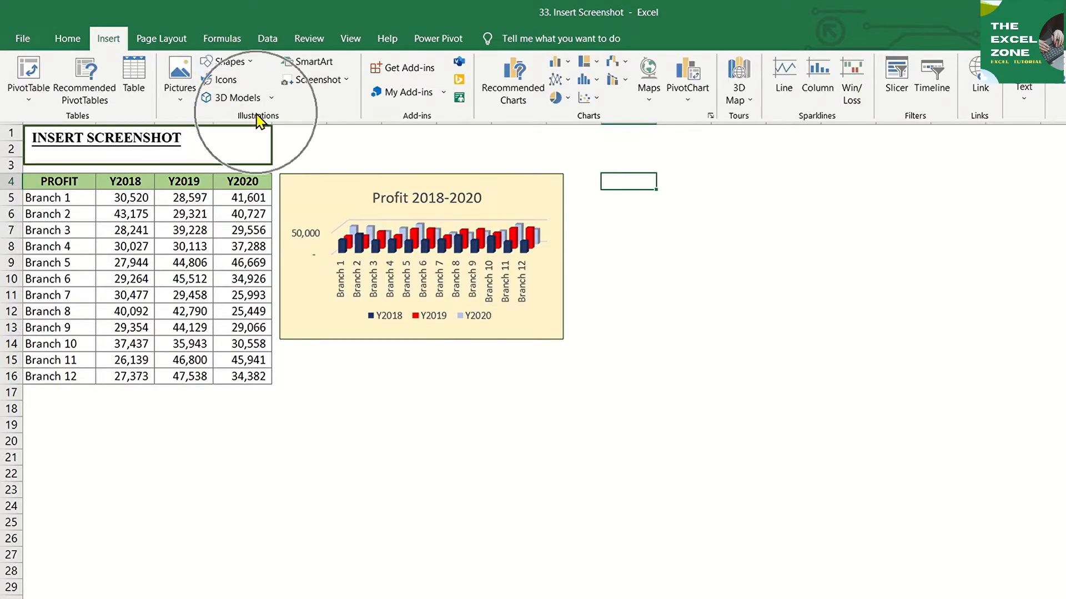
pyautogui.click(319, 81)
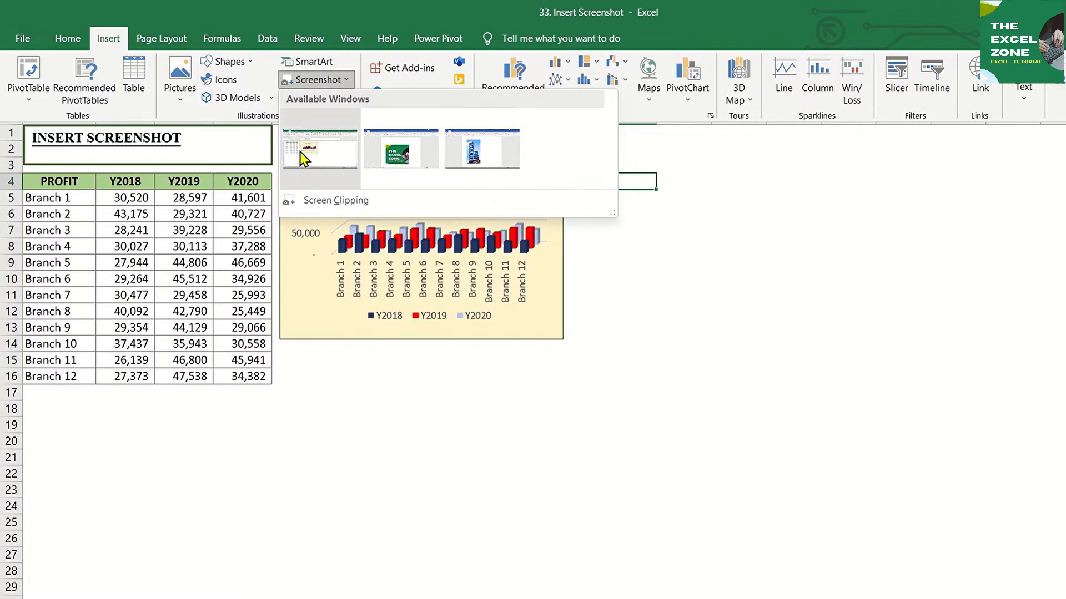
pyautogui.click(619, 193)
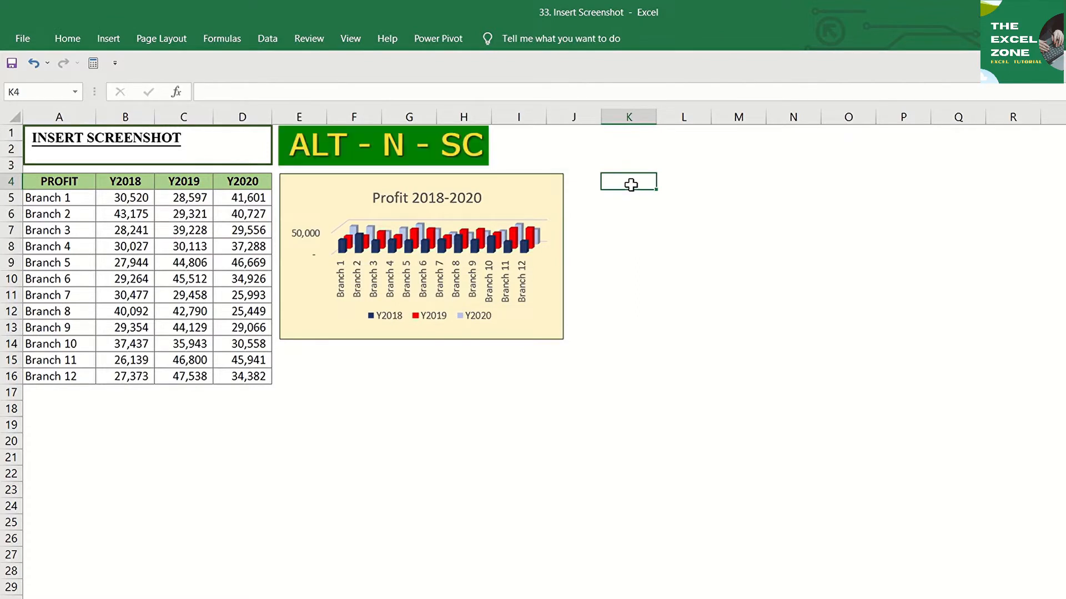
# - Insert a screenshot of the Document2 - Word window at cell K4
pyautogui.press('alt')
pyautogui.press('n')
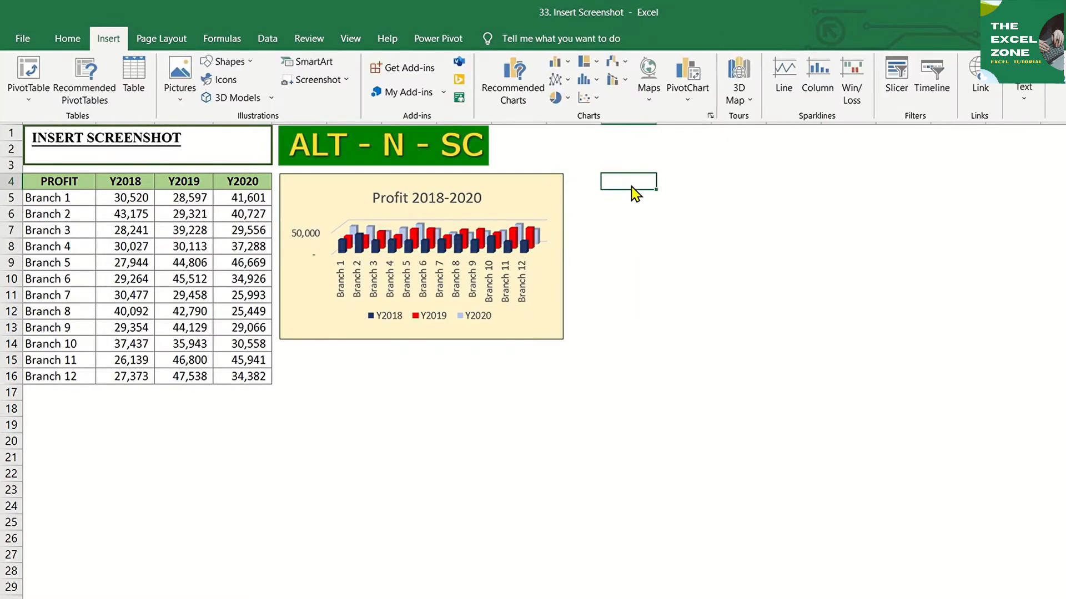
pyautogui.press('s')
pyautogui.press('c')
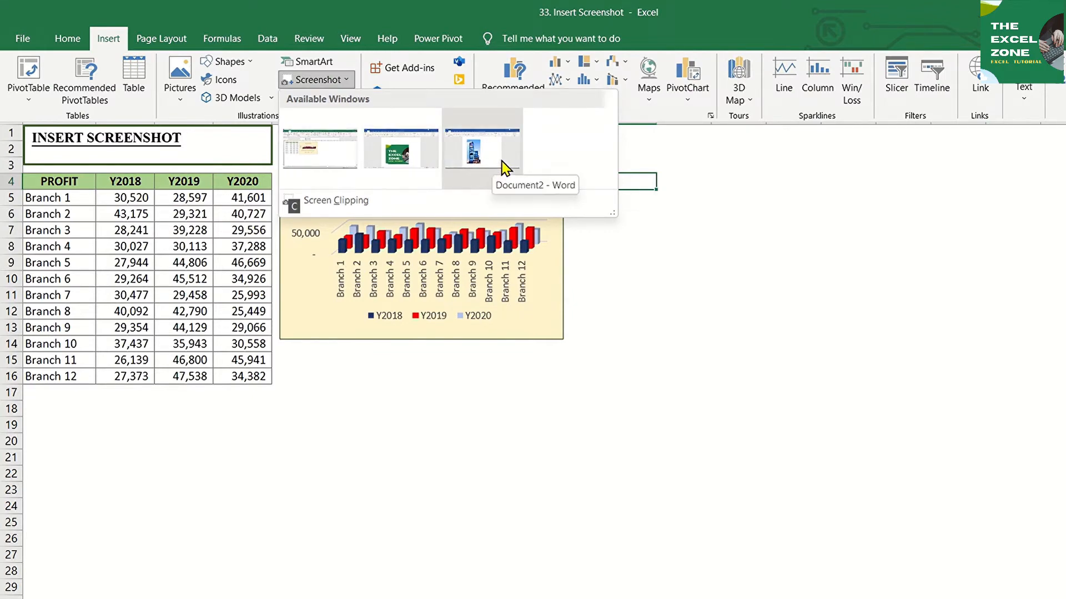
pyautogui.click(502, 166)
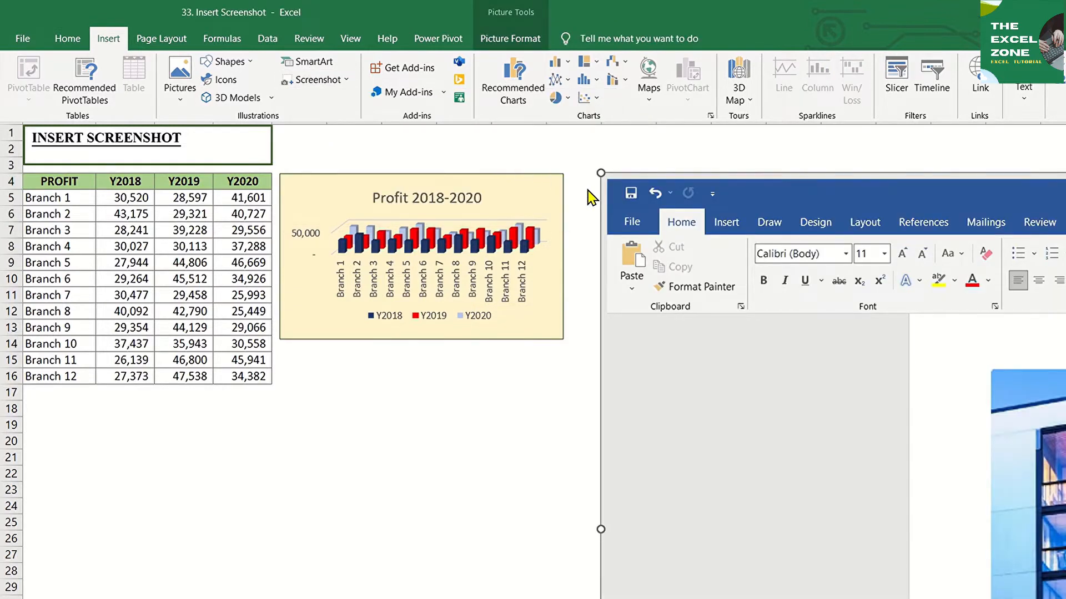
# - Shrink the inserted screenshot and move it beside the profit table, starting in column G and spanning about rows 1 to 22
pyautogui.click(830, 371)
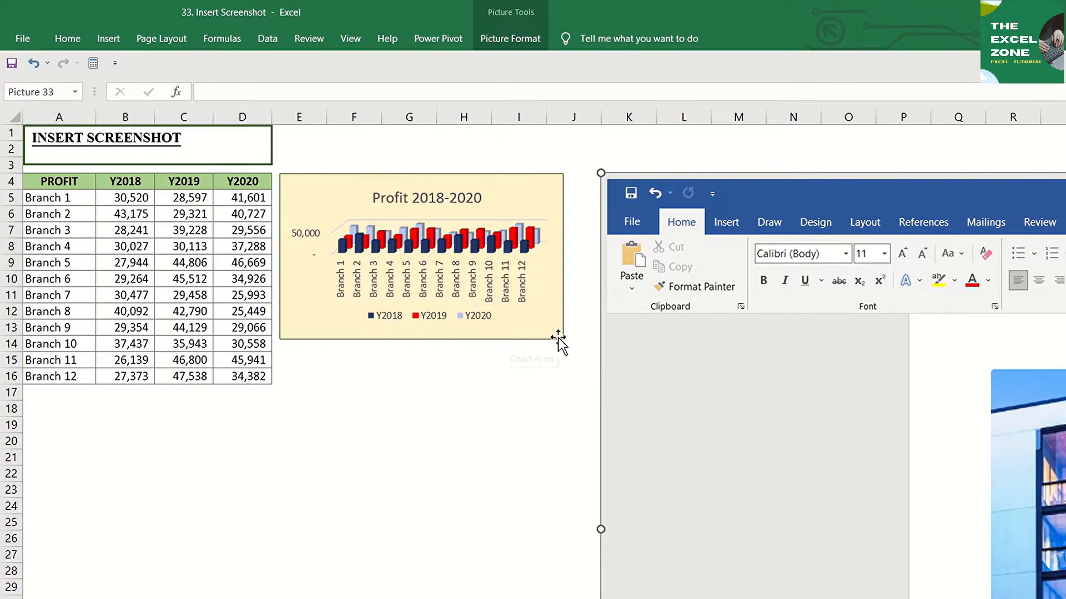
pyautogui.moveTo(685, 376); pyautogui.dragTo(130, 323)
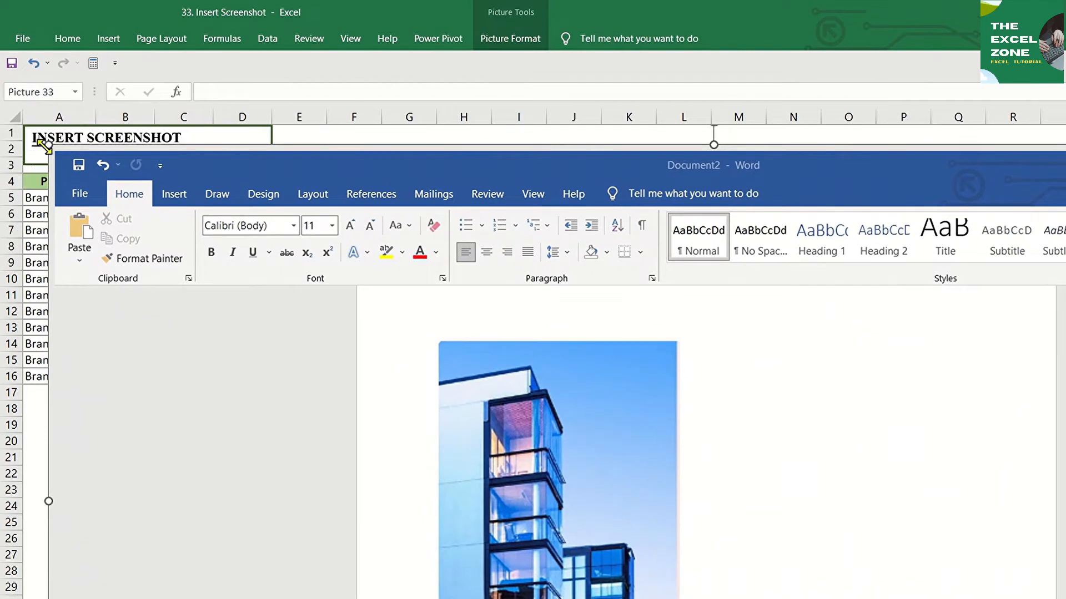
pyautogui.moveTo(48, 145); pyautogui.dragTo(369, 377)
pyautogui.moveTo(494, 480); pyautogui.dragTo(209, 312)
pyautogui.moveTo(80, 140); pyautogui.dragTo(455, 413)
pyautogui.moveTo(549, 467); pyautogui.dragTo(528, 269)
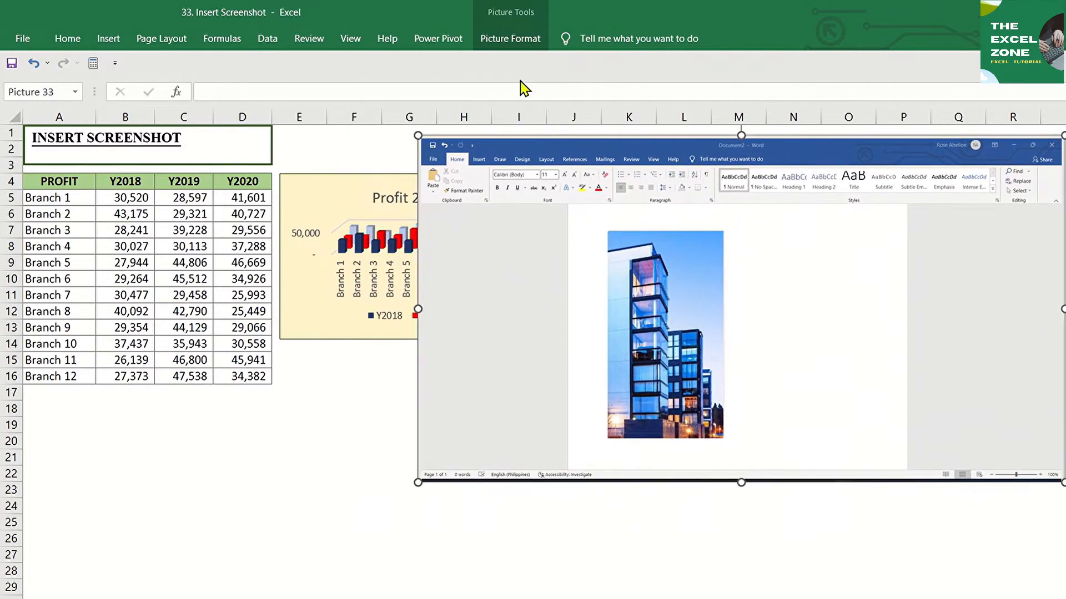
# - Crop the inserted Word window screenshot down to the building photo
pyautogui.click(516, 38)
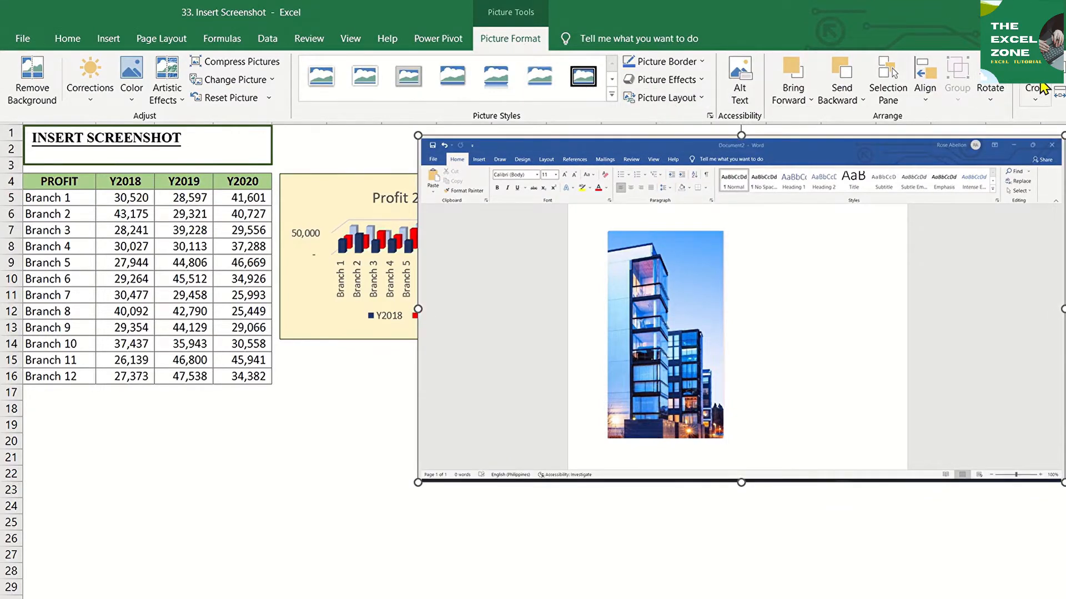
pyautogui.click(1032, 87)
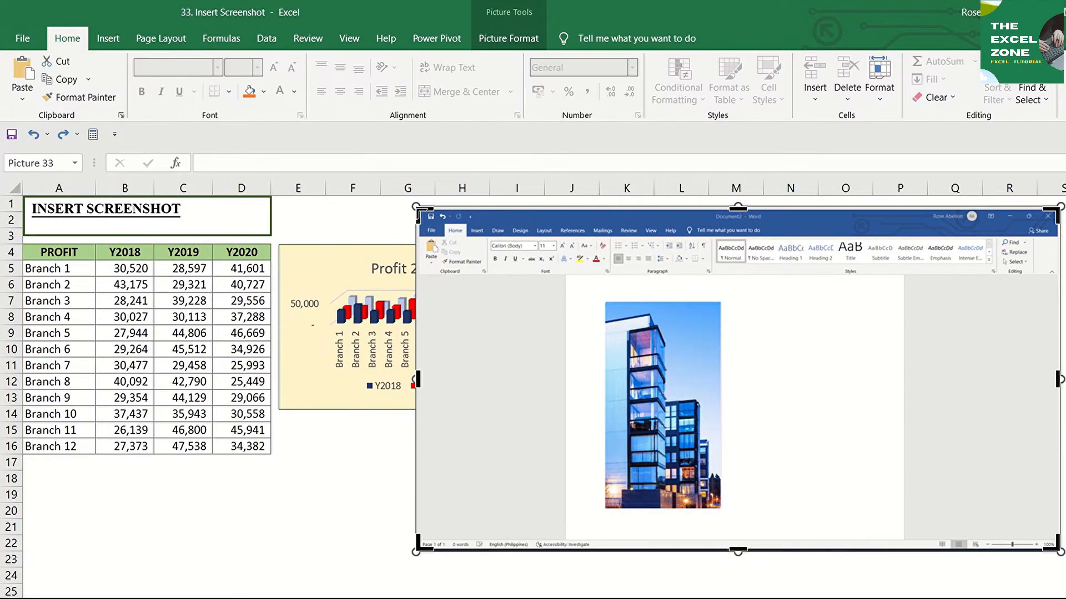
pyautogui.moveTo(418, 209); pyautogui.dragTo(578, 226)
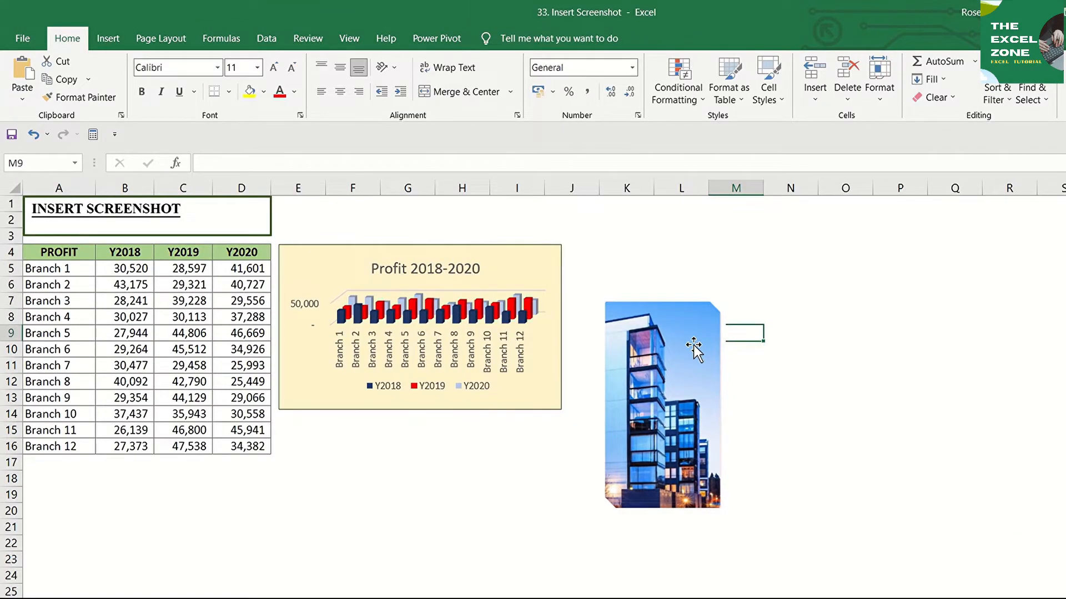
# - Apply the black double-frame picture style and a yellow glow effect to the cropped building picture
pyautogui.click(693, 350)
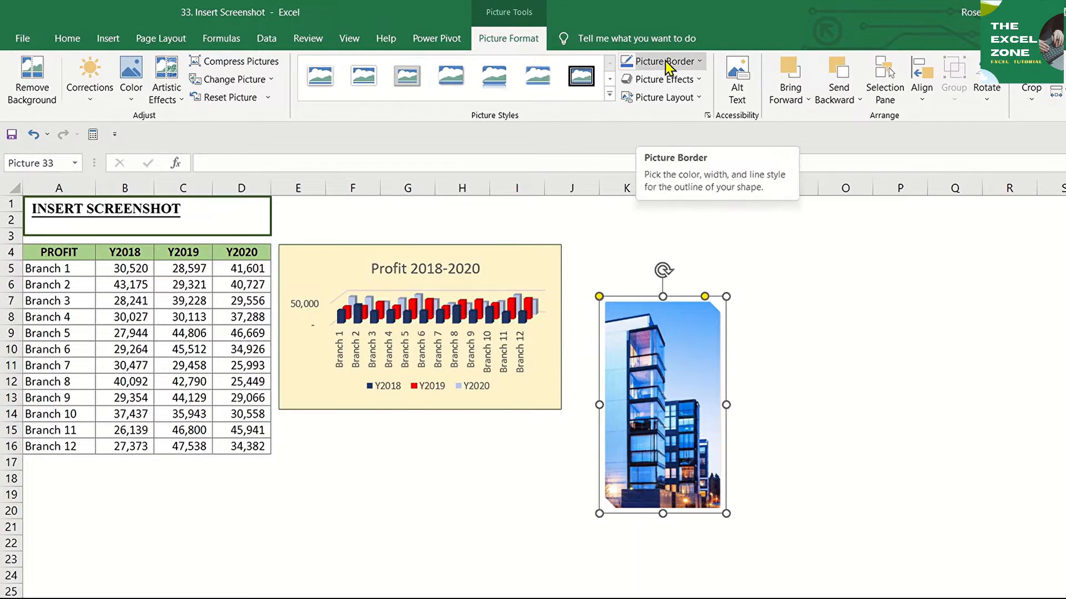
pyautogui.click(581, 77)
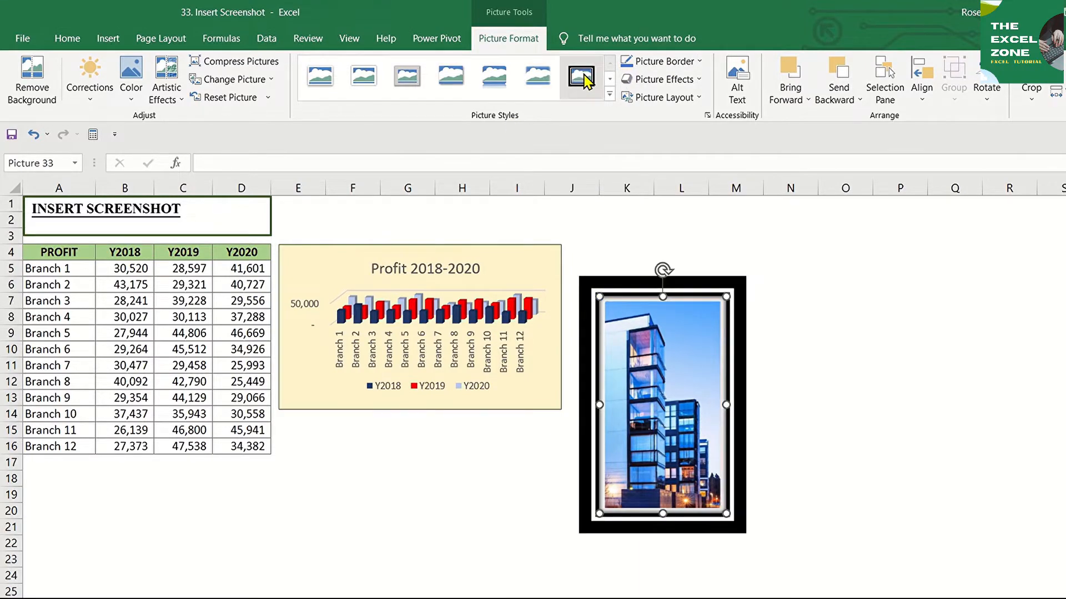
pyautogui.click(655, 81)
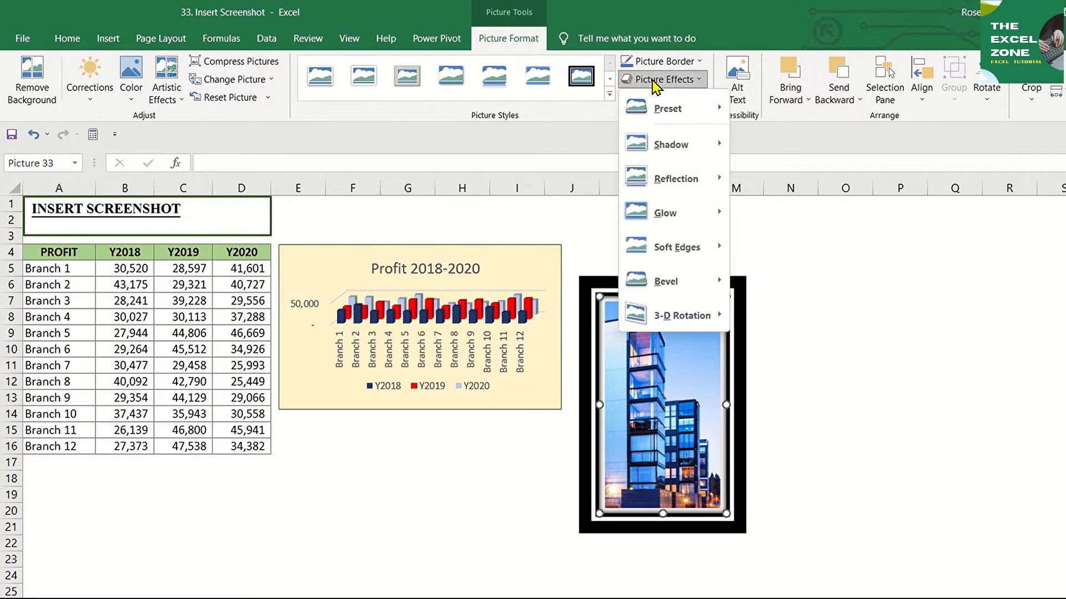
pyautogui.moveTo(672, 210)
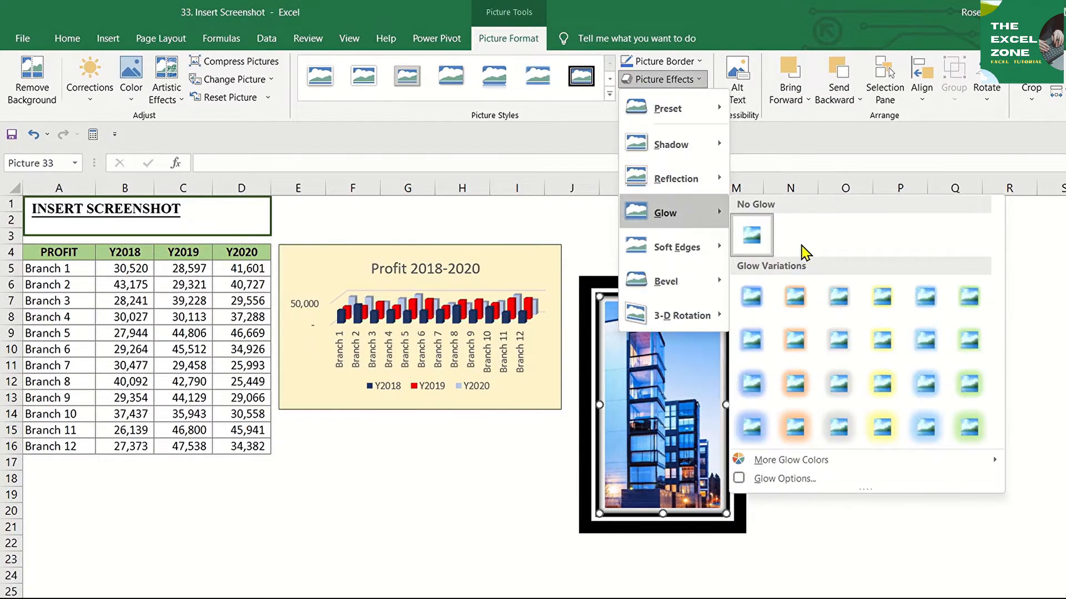
pyautogui.click(882, 383)
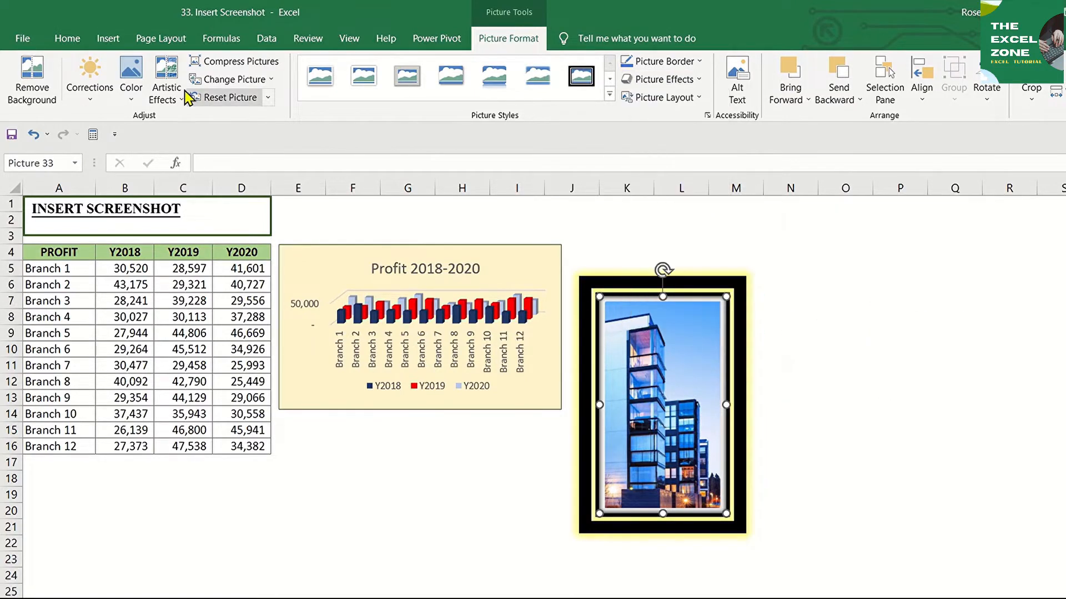
# - Preview the recolor presets and the brightness/contrast corrections on the framed building picture
pyautogui.click(131, 83)
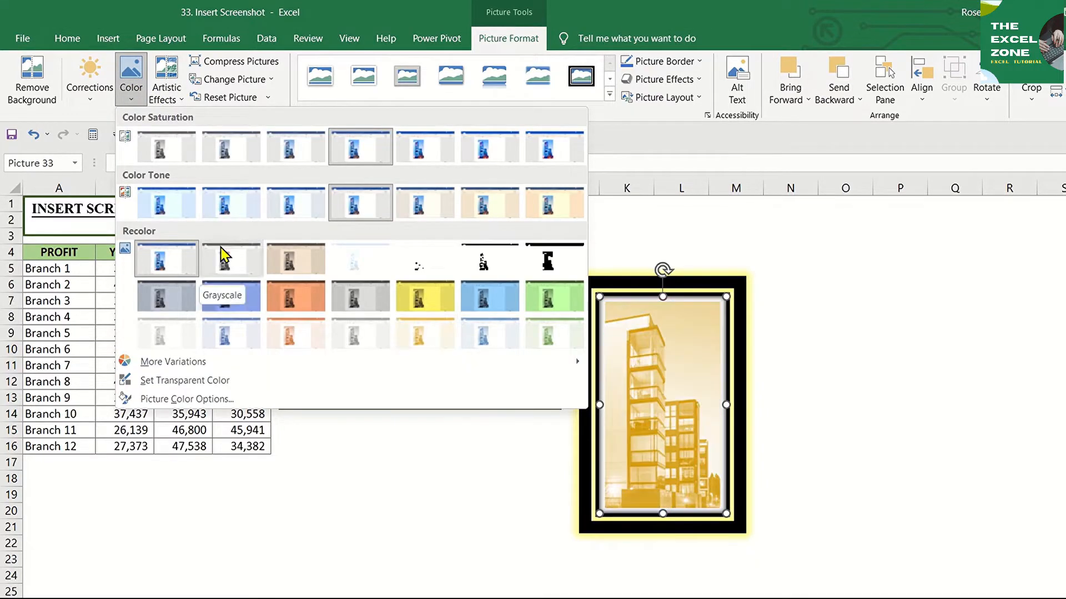
pyautogui.click(97, 88)
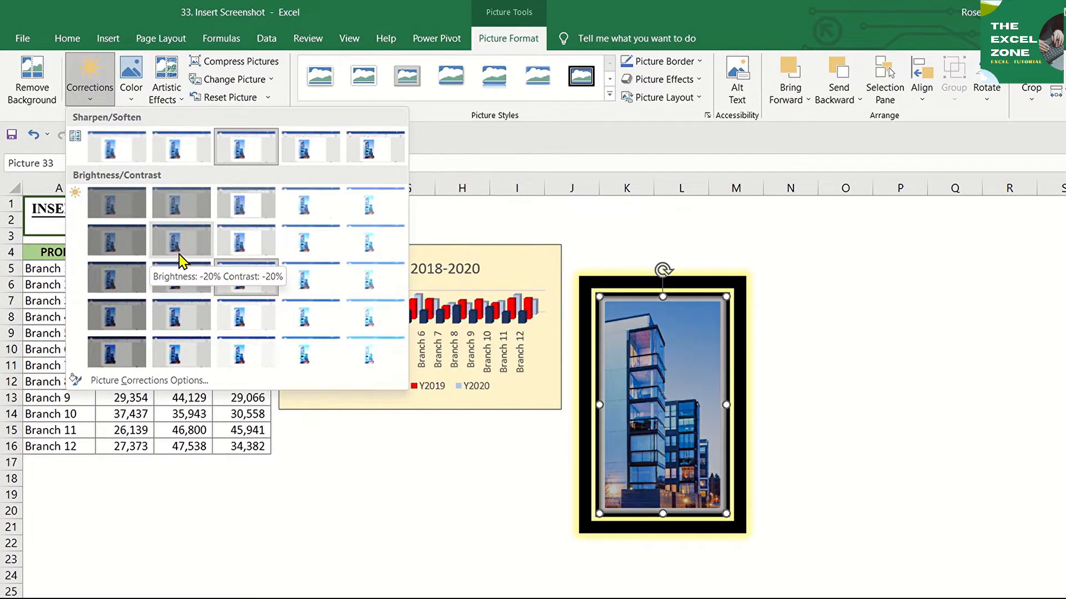
pyautogui.click(42, 99)
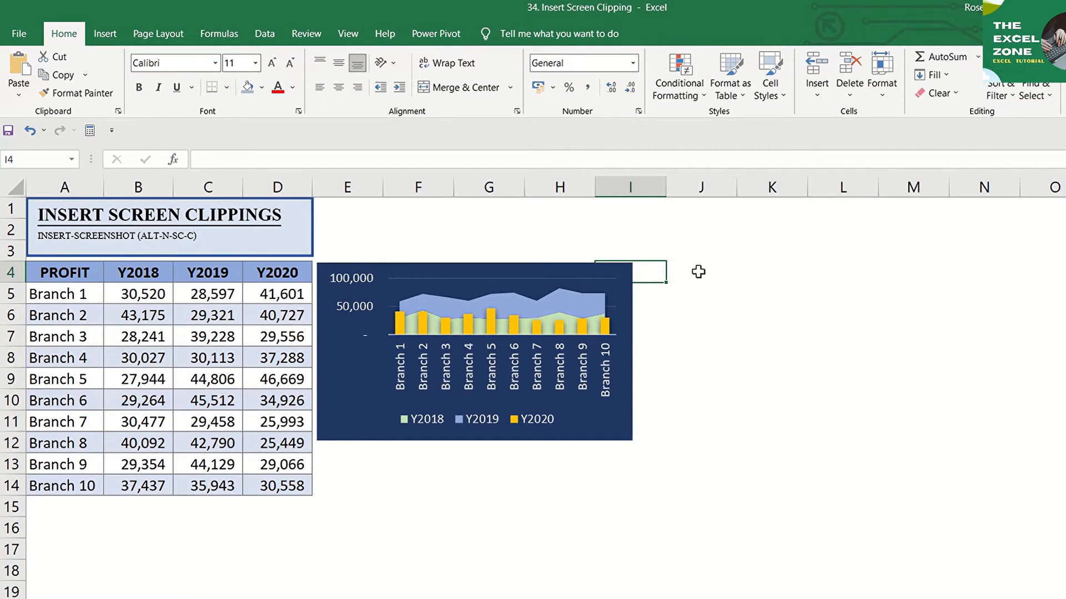
# - Insert a screen clipping of The Excel Zone logo from the Book2 workbook at cell J4 of the Insert Screen Clipping workbook
pyautogui.click(698, 274)
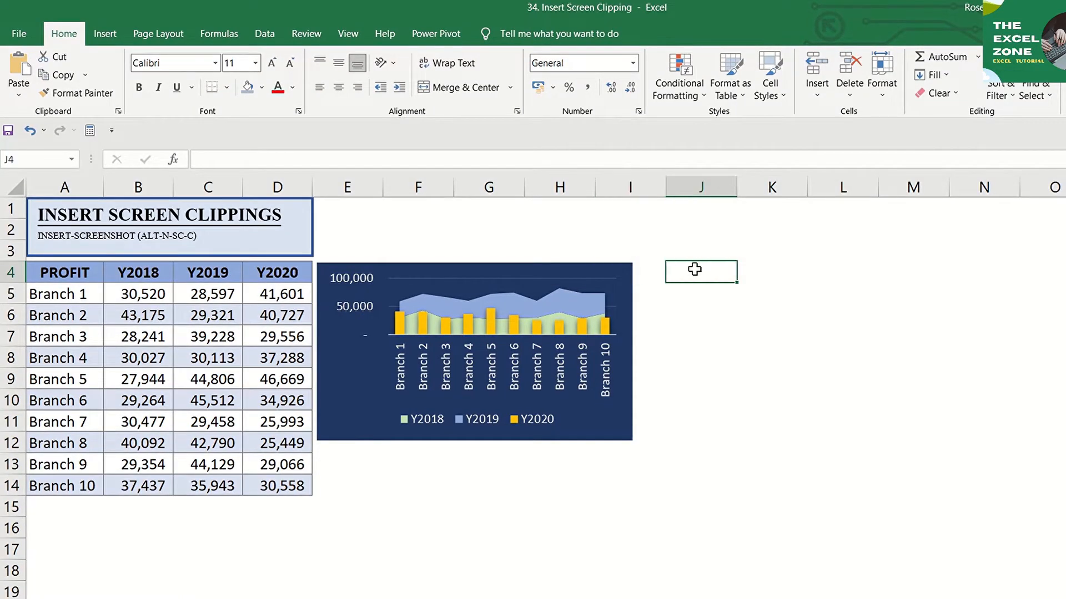
pyautogui.click(106, 35)
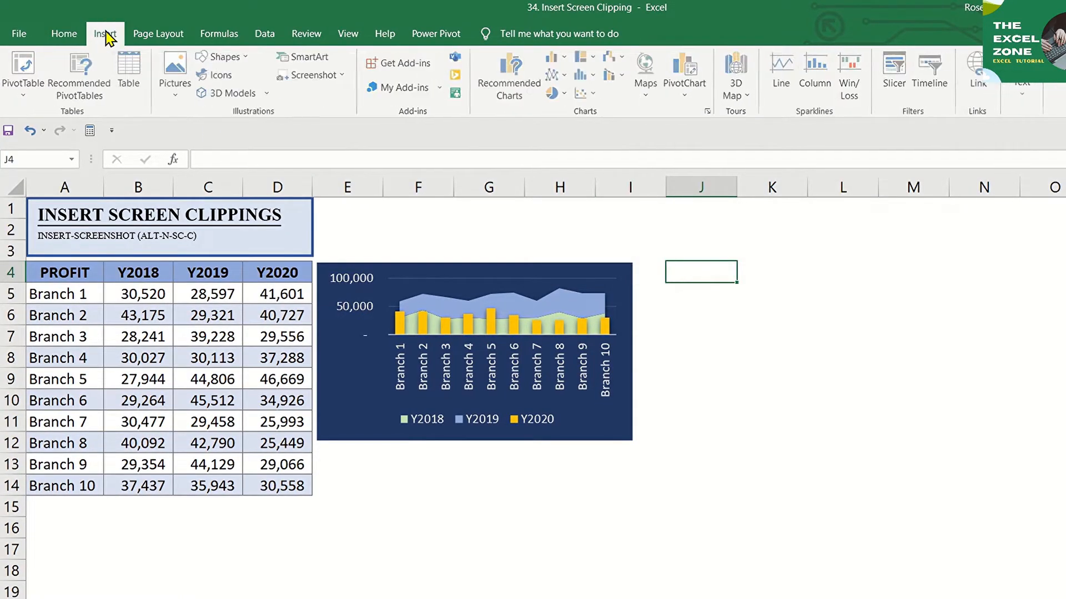
pyautogui.click(308, 77)
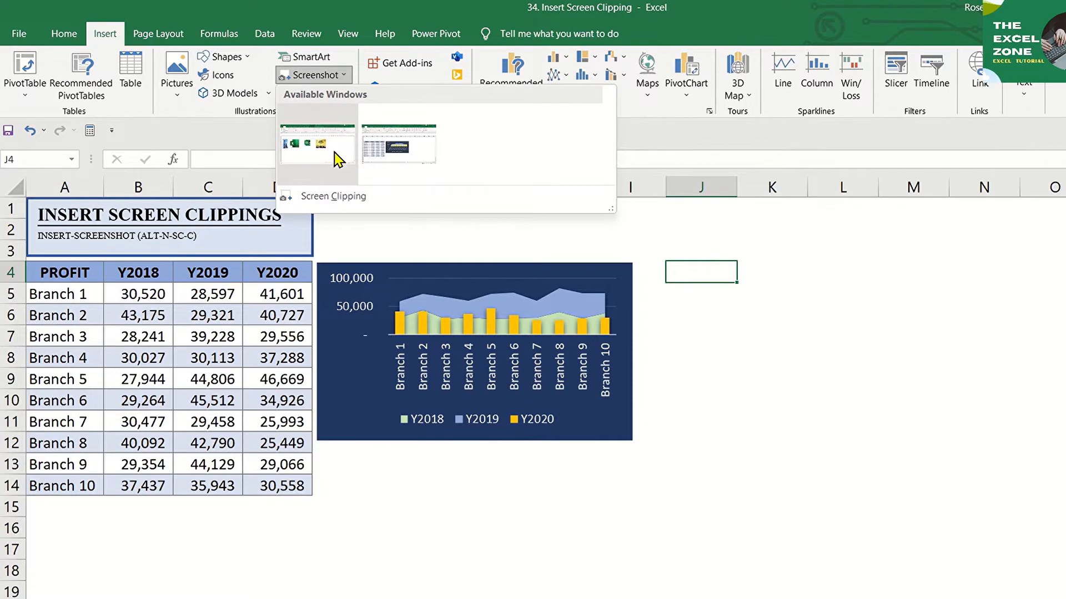
pyautogui.click(334, 195)
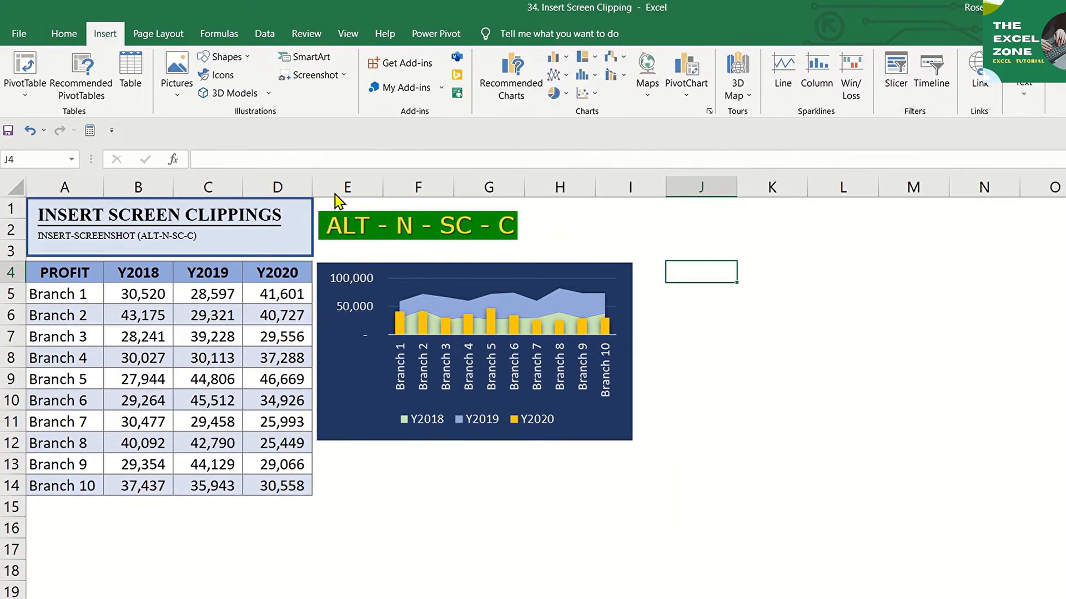
pyautogui.hotkey('alt', 'n')
pyautogui.press('s')
pyautogui.press('c')
pyautogui.press('c')
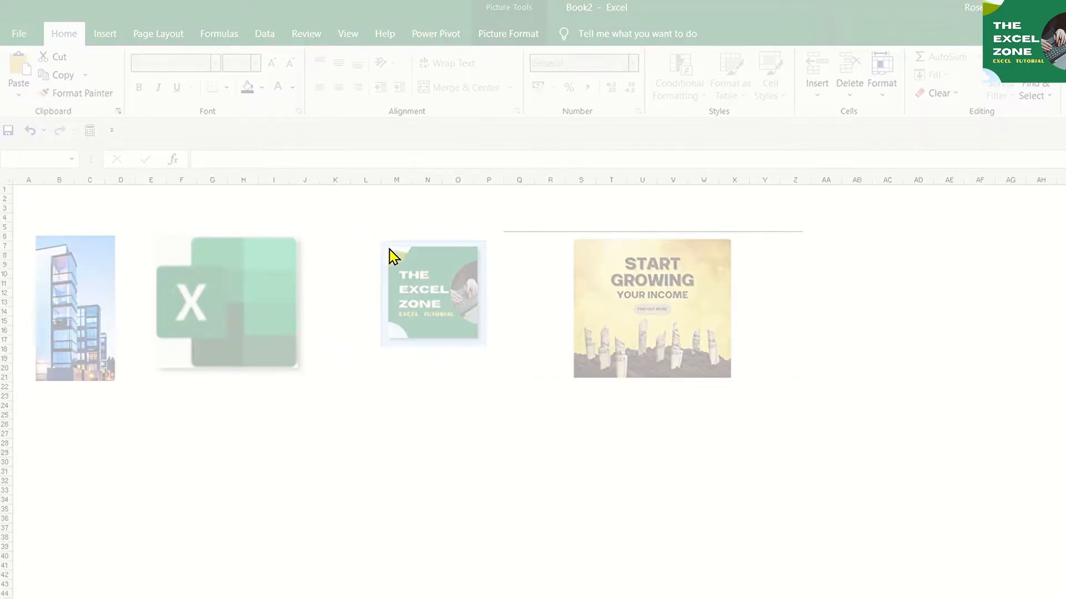
pyautogui.moveTo(389, 248); pyautogui.dragTo(481, 341)
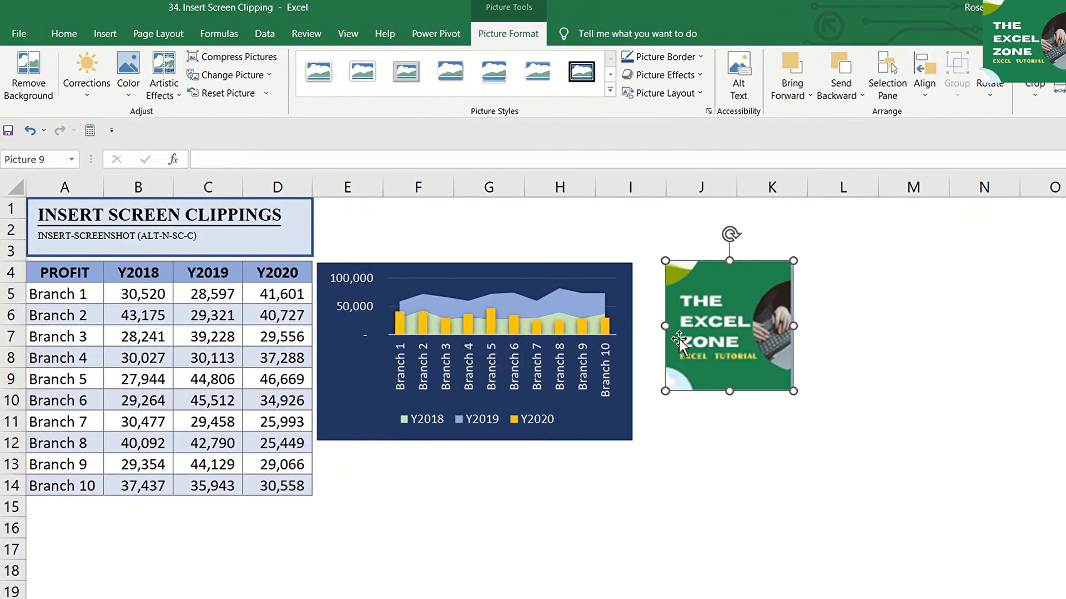
# - Move the logo clipping slightly closer to the chart and enlarge it from its lower corner
pyautogui.moveTo(679, 339); pyautogui.dragTo(651, 338)
pyautogui.moveTo(764, 390); pyautogui.dragTo(811, 440)
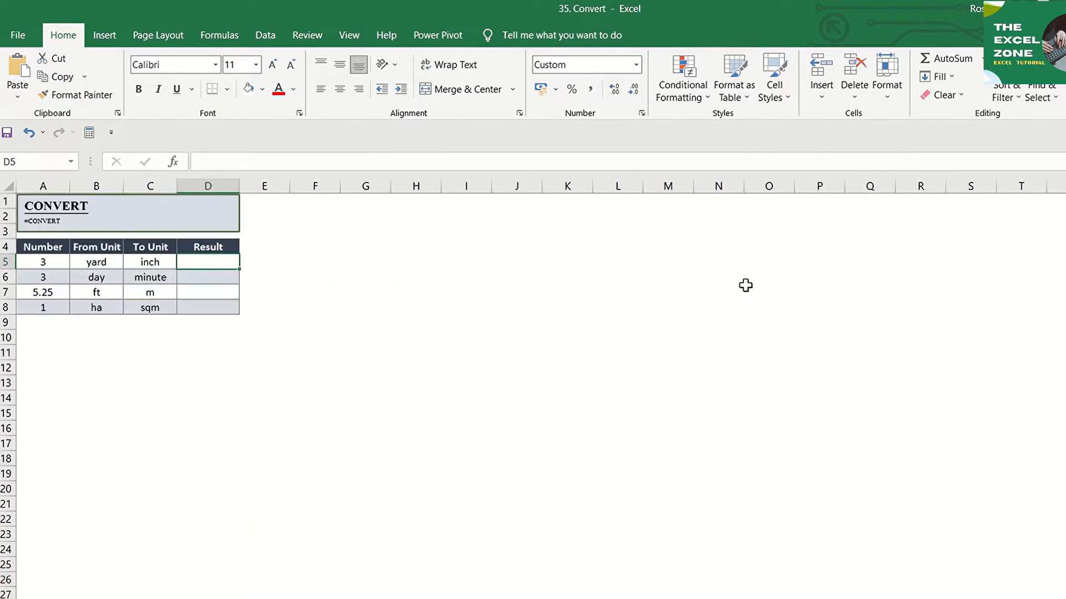
pyautogui.scroll(5, 745, 285)
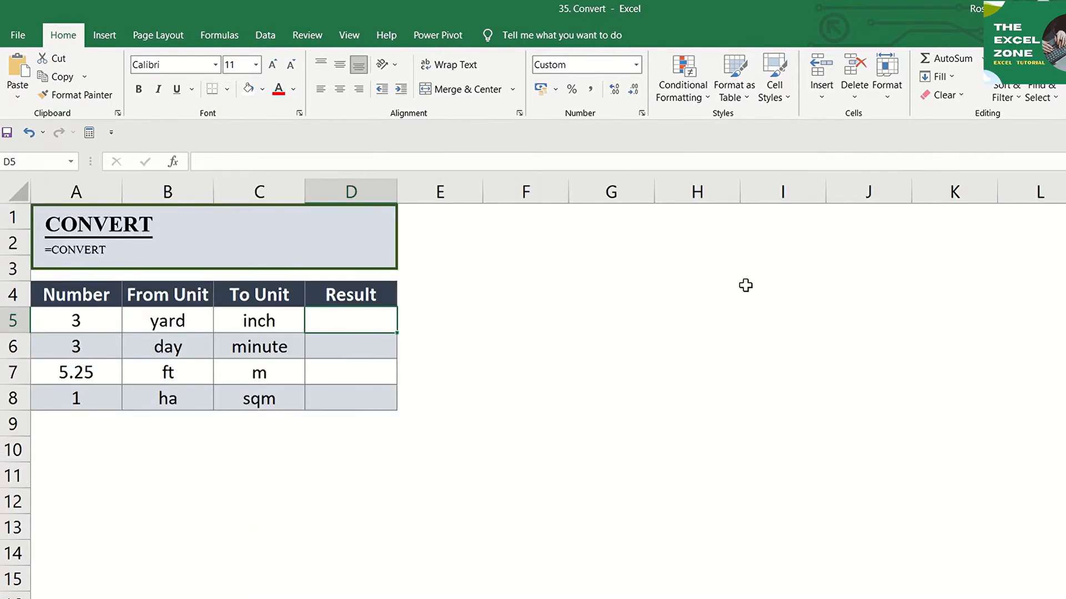
pyautogui.write('=convert')
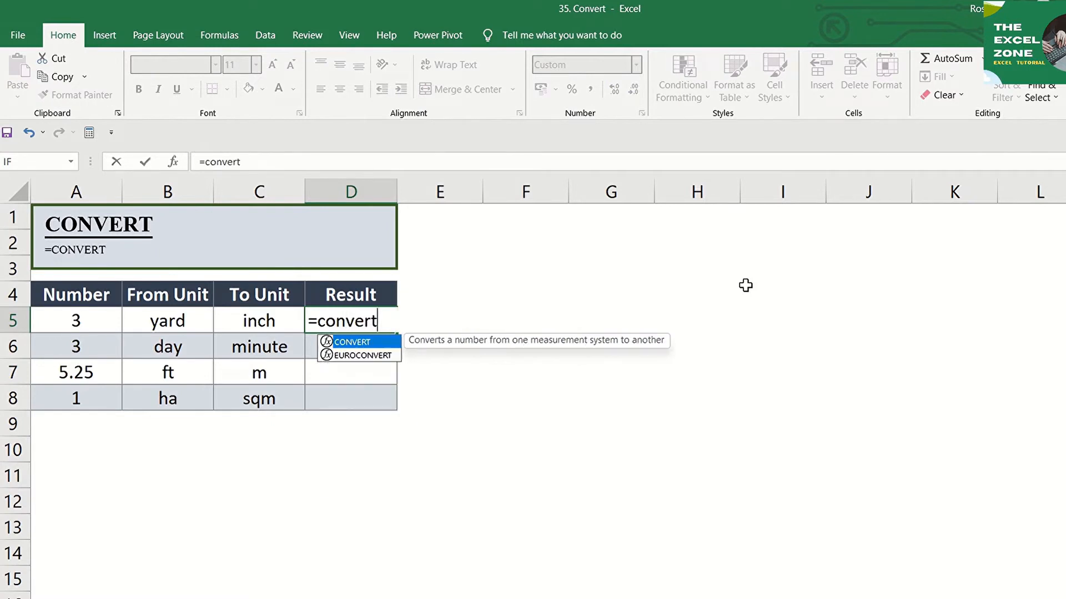
pyautogui.press('Tab')
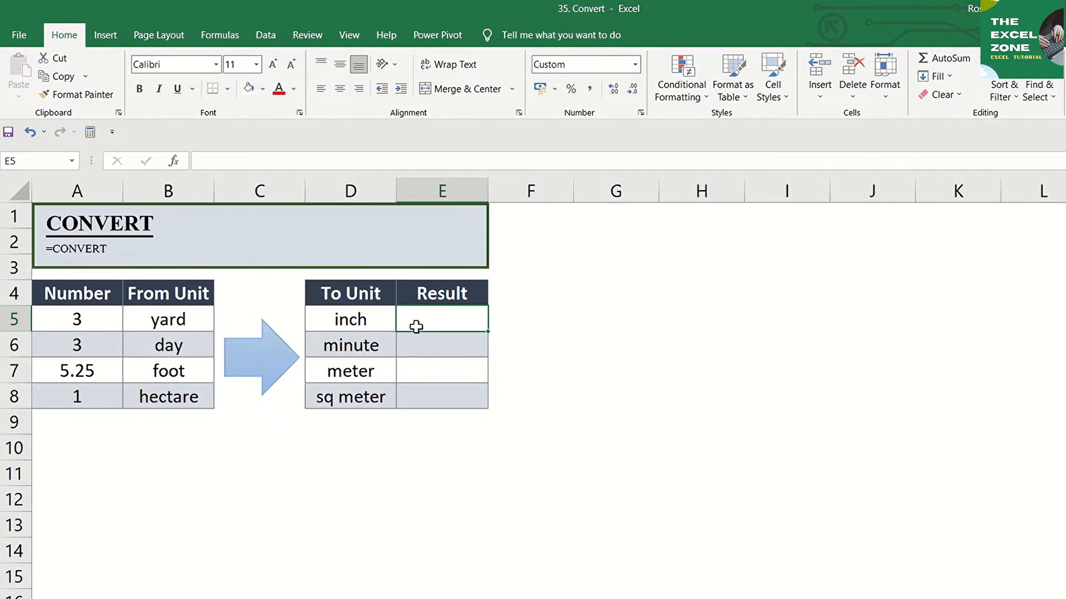
# - Enter the formula =CONVERT(3,"yd","in") in cell E5, choosing yard and inch from the suggested units
pyautogui.write('=')
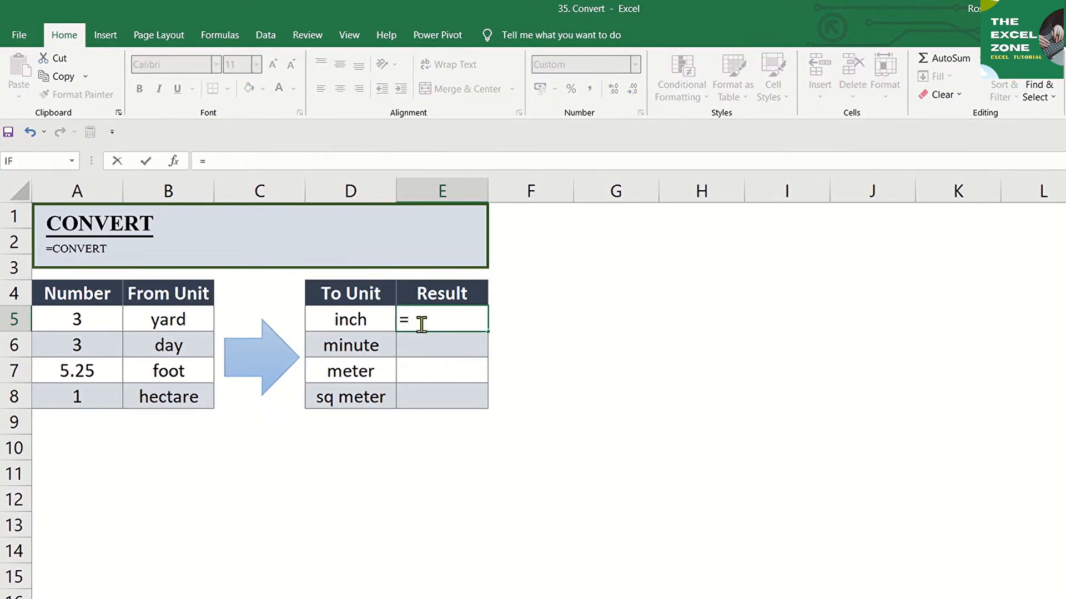
pyautogui.write('convert')
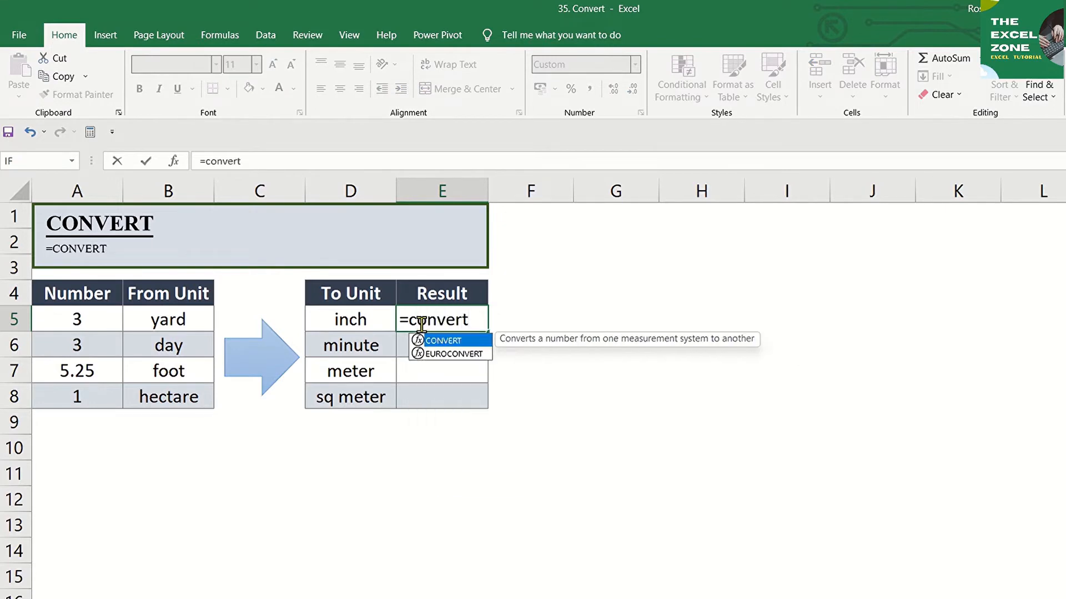
pyautogui.press('Tab')
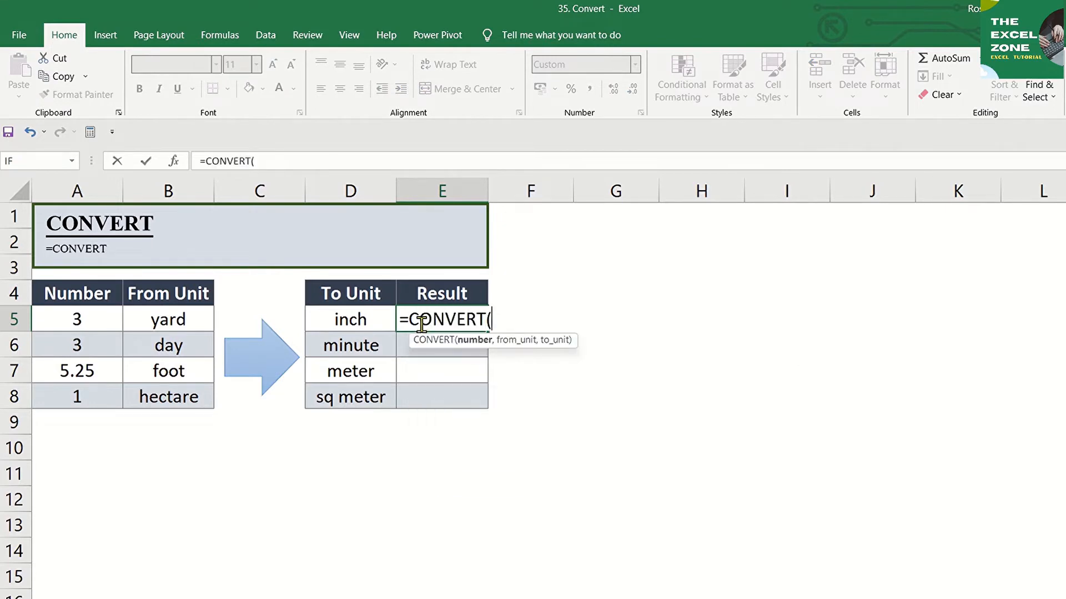
pyautogui.write('3,')
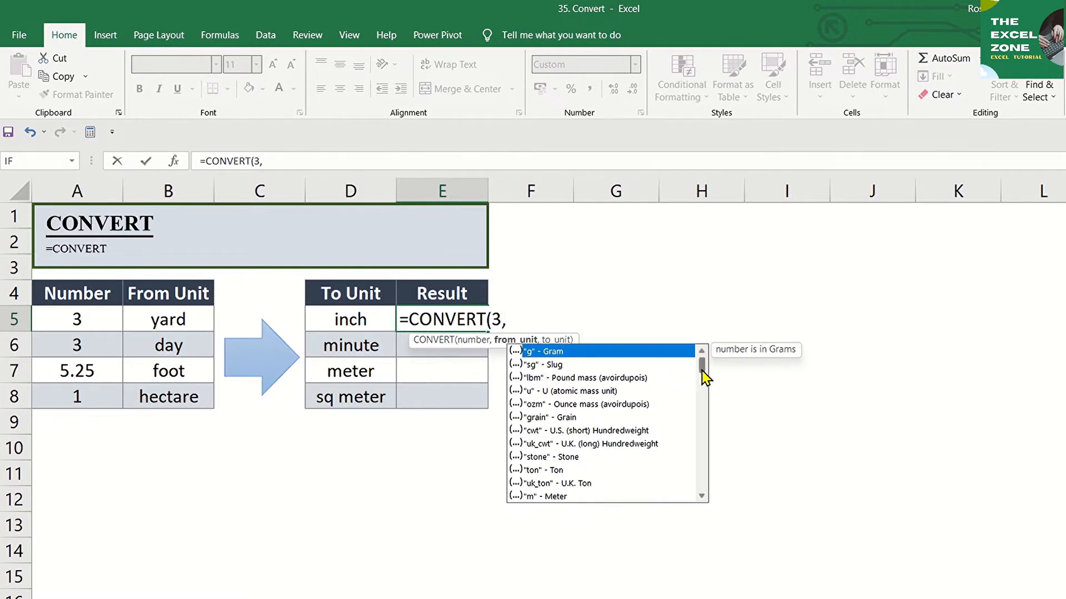
pyautogui.scroll(-3, 703, 378)
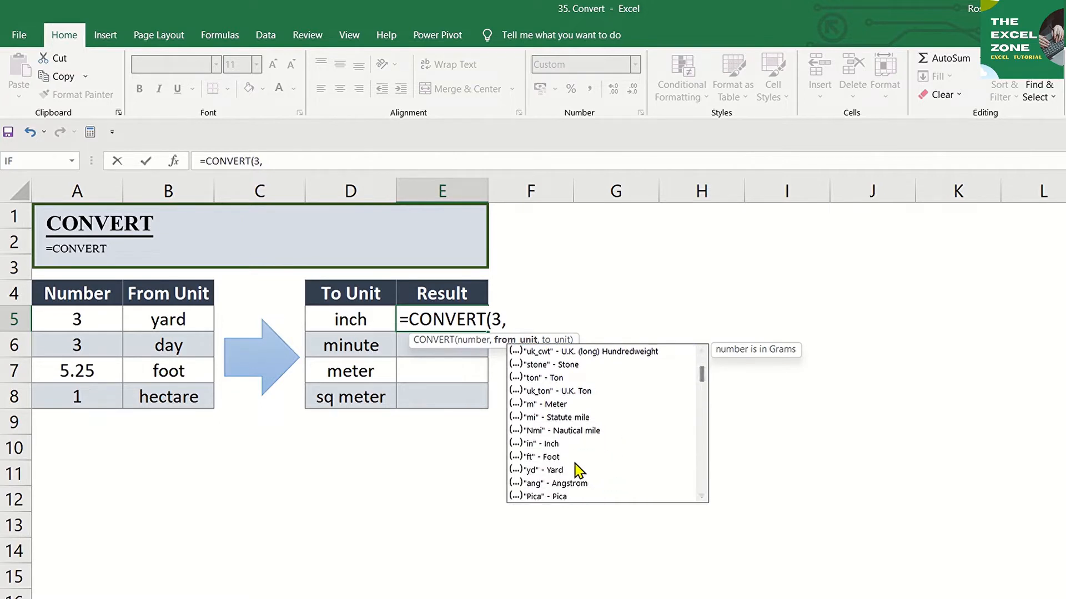
pyautogui.click(555, 470)
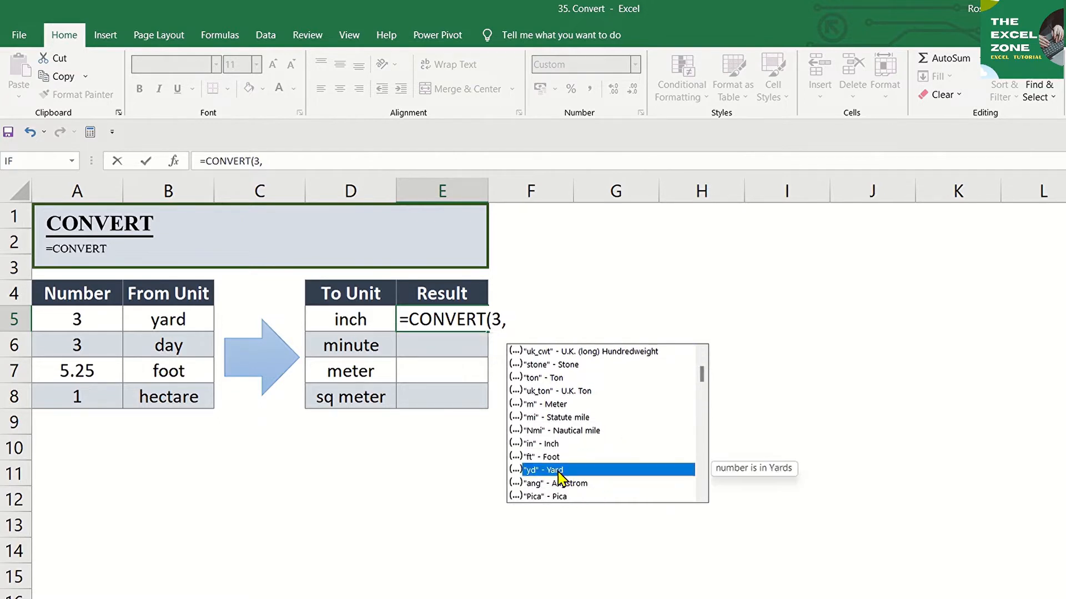
pyautogui.doubleClick(557, 471)
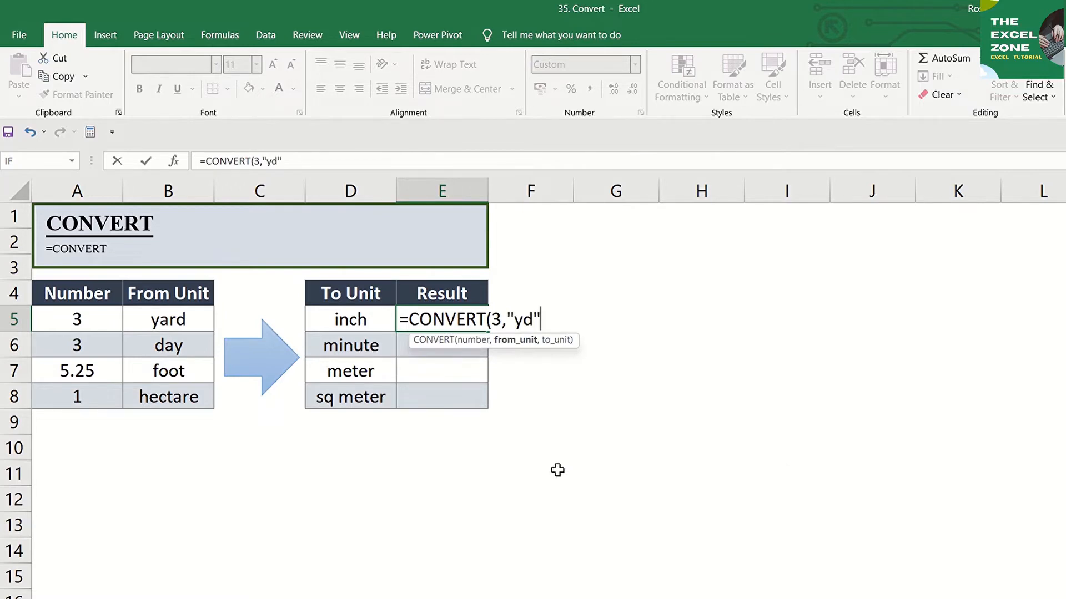
pyautogui.write(',')
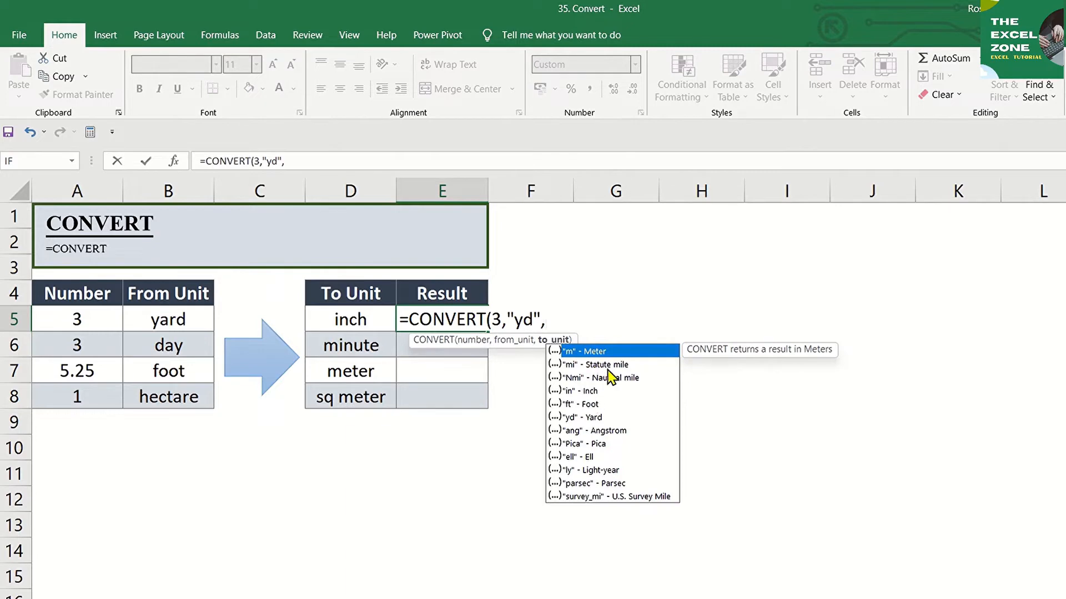
pyautogui.click(592, 393)
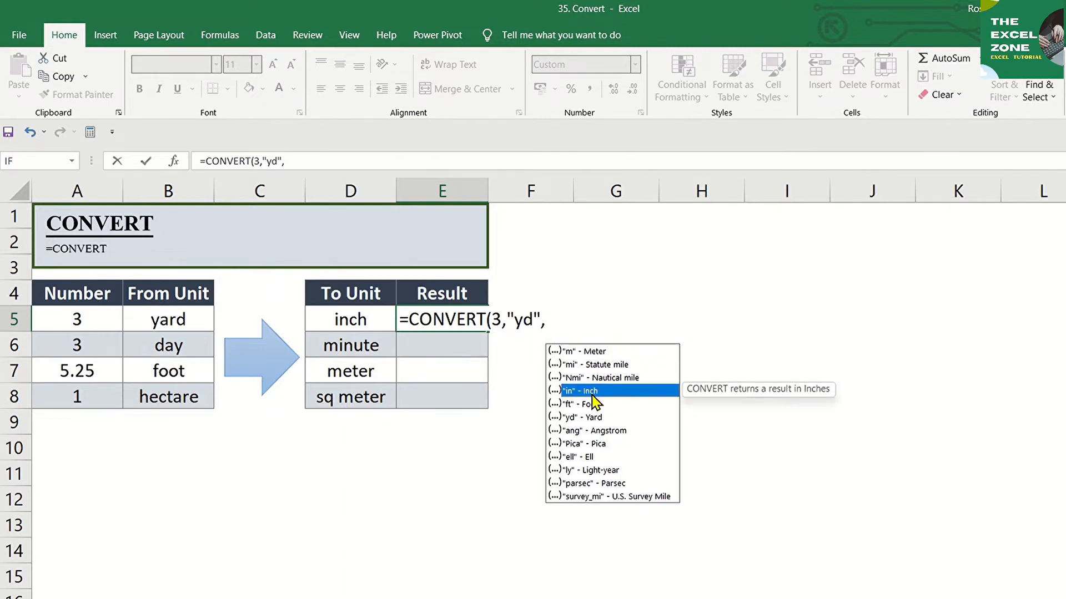
pyautogui.doubleClick(592, 393)
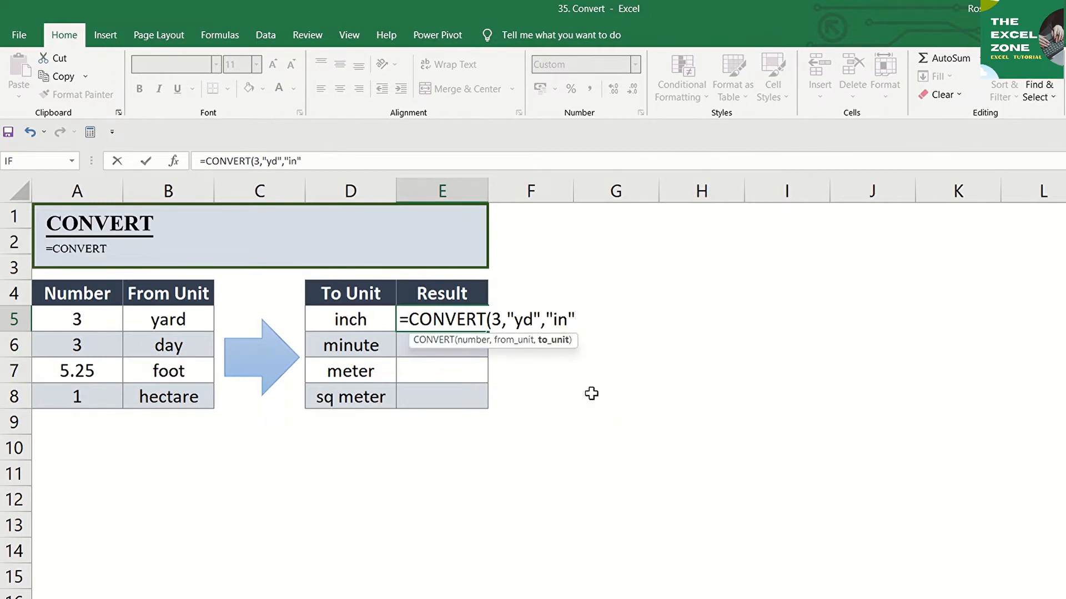
pyautogui.press('Return')
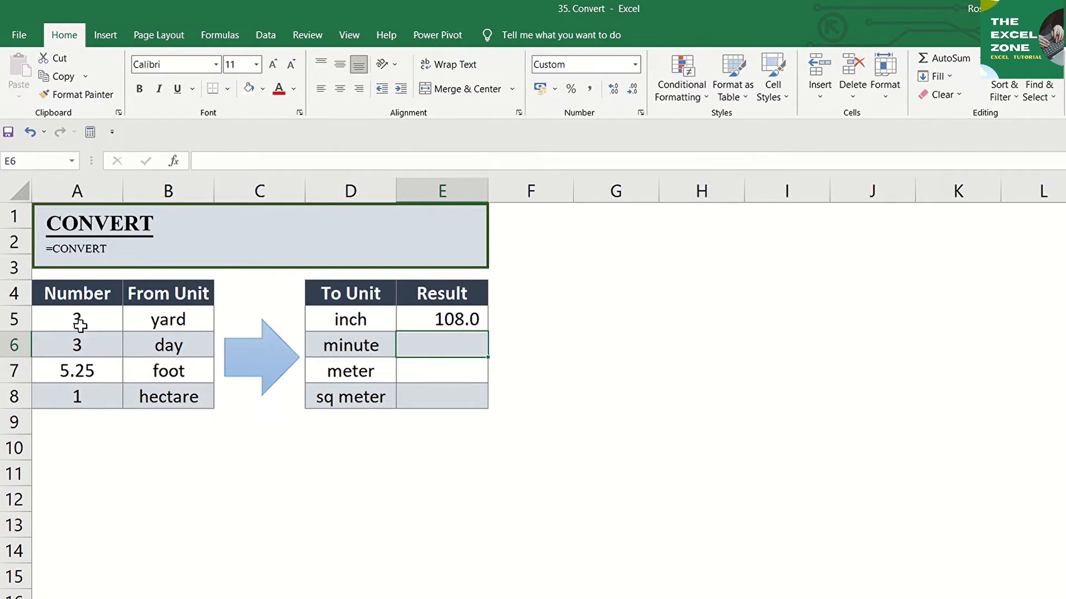
# - Inspect the conversion formula in cell E5 and leave the cell without editing it
pyautogui.click(412, 326)
pyautogui.doubleClick(411, 326)
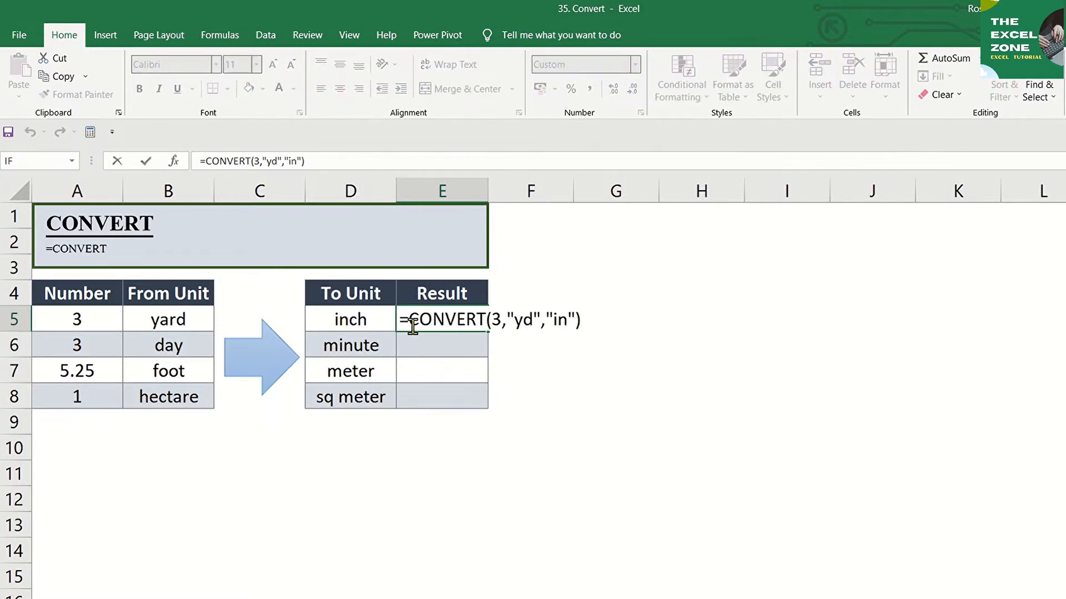
pyautogui.press('Escape')
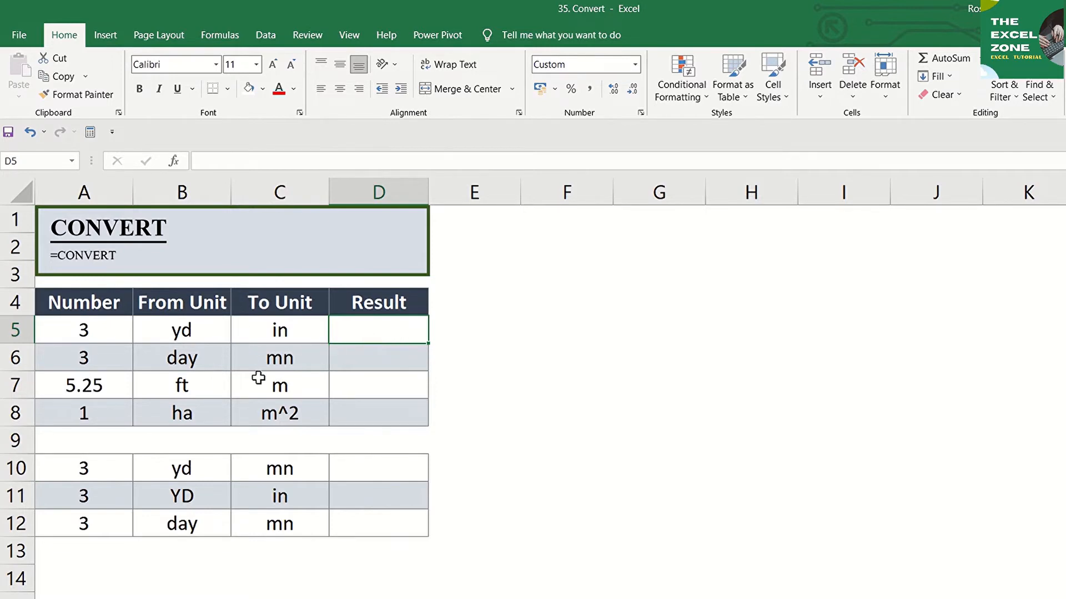
pyautogui.press('ctrl')
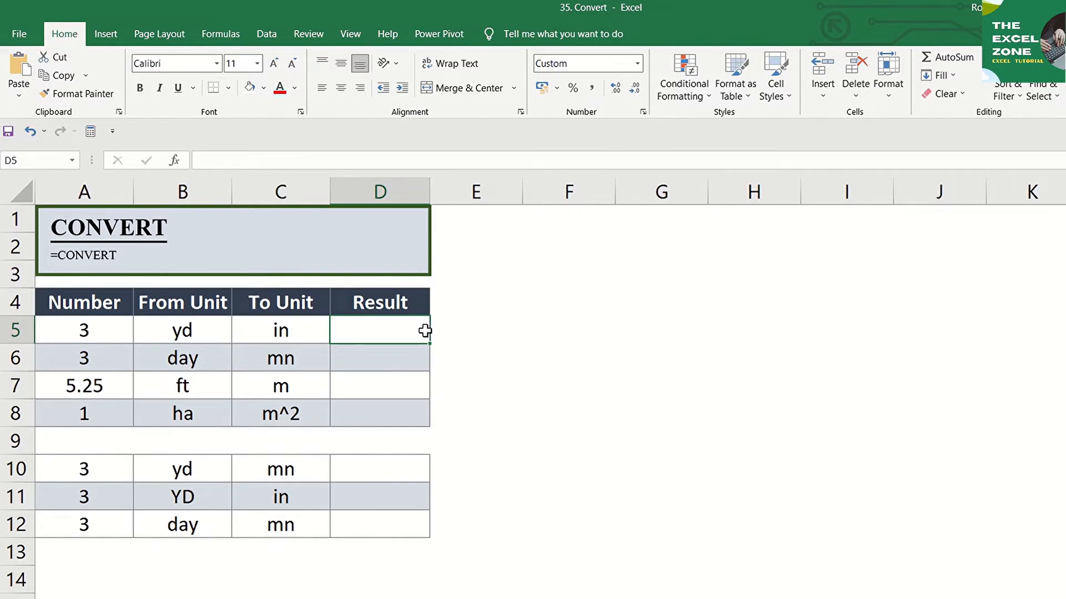
# - Enter the formula =CONVERT(A5,B5,C5) in cell D5, using cell references for the number and both units
pyautogui.write('=conver')
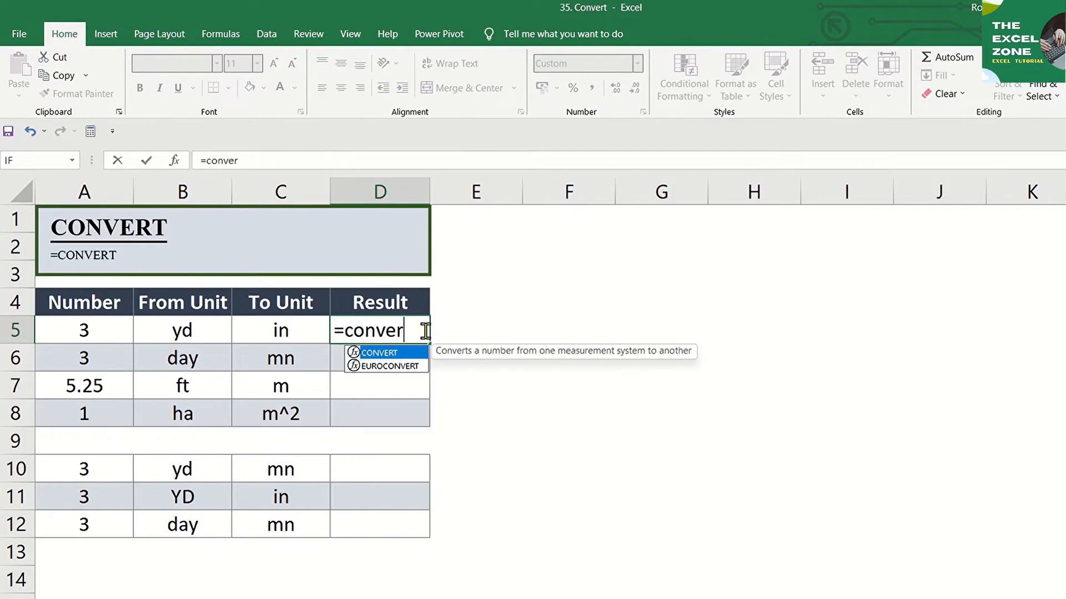
pyautogui.write('t')
pyautogui.press('Tab')
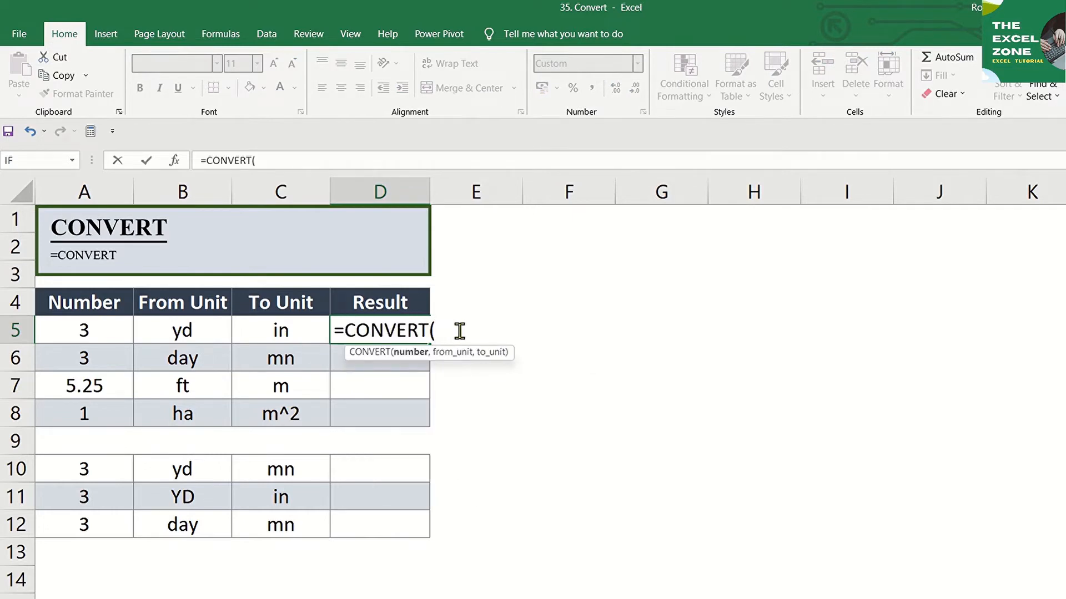
pyautogui.press('Left')
pyautogui.press('Left')
pyautogui.press('Left')
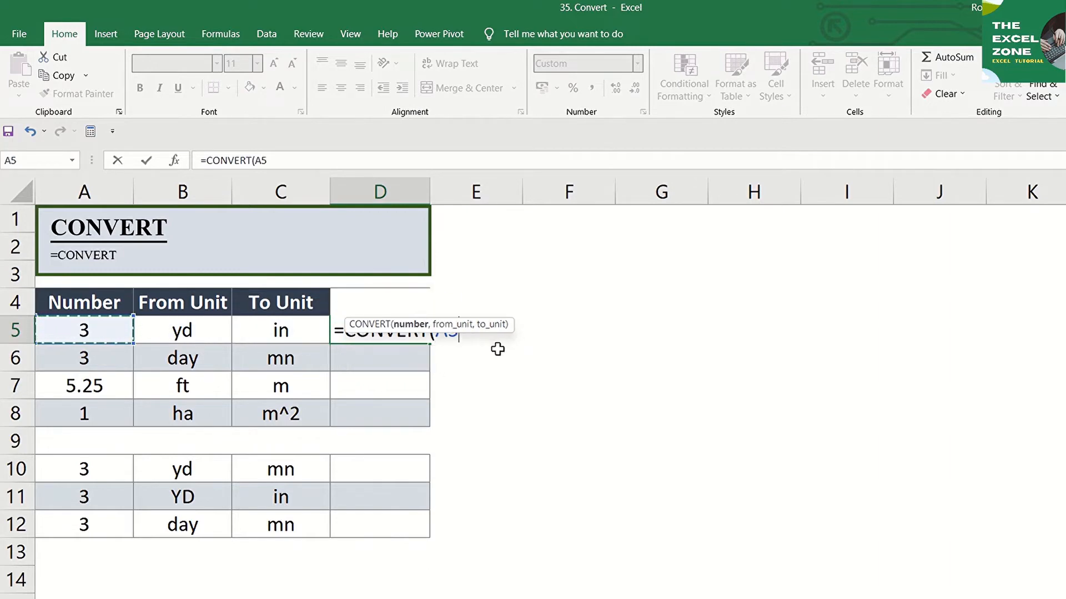
pyautogui.write(',')
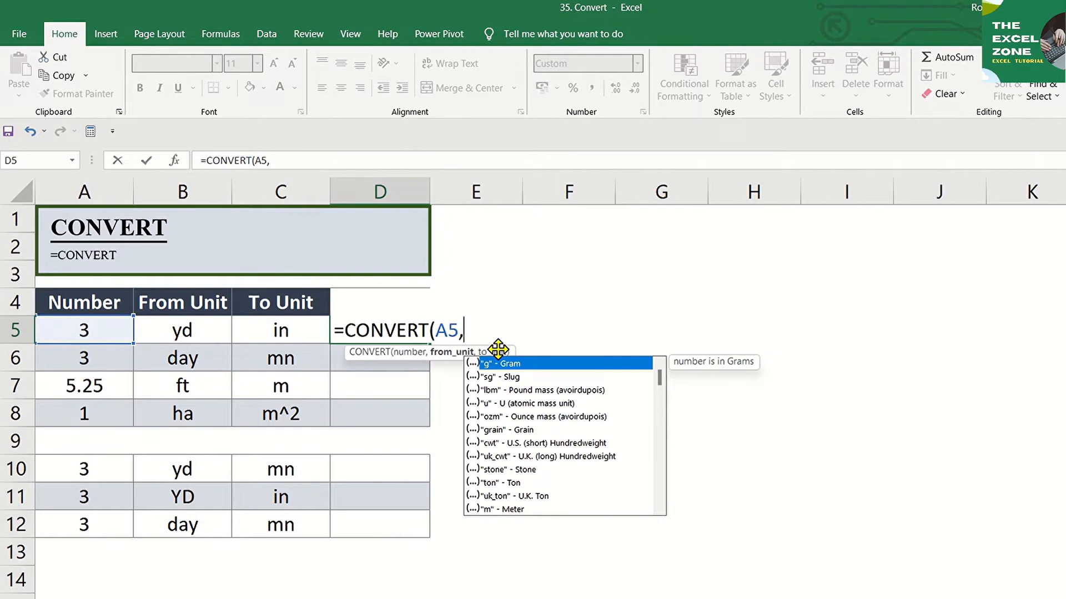
pyautogui.press('Left')
pyautogui.press('Left')
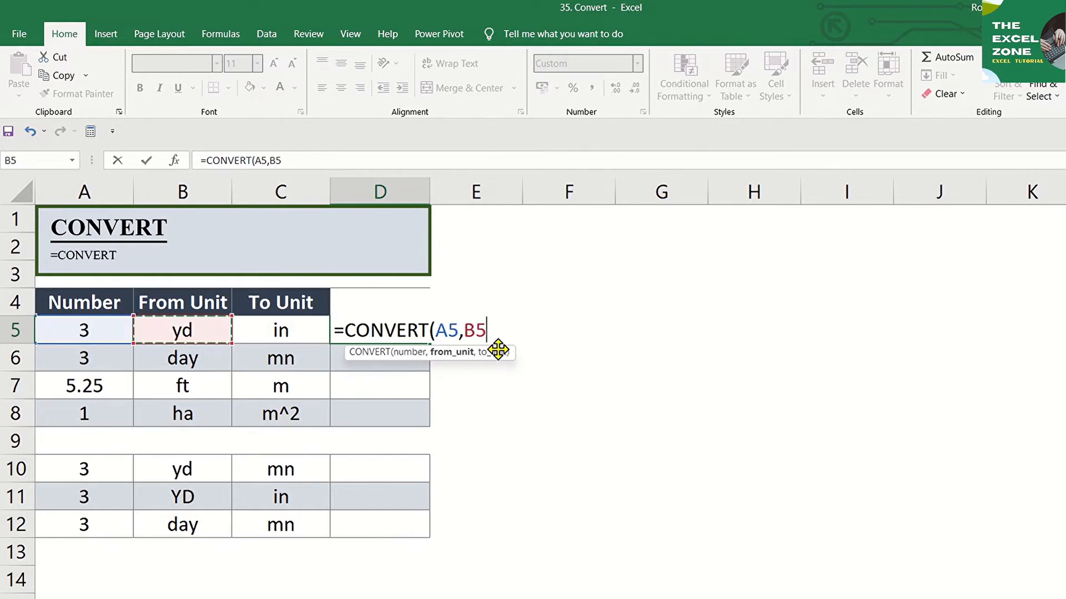
pyautogui.write(',')
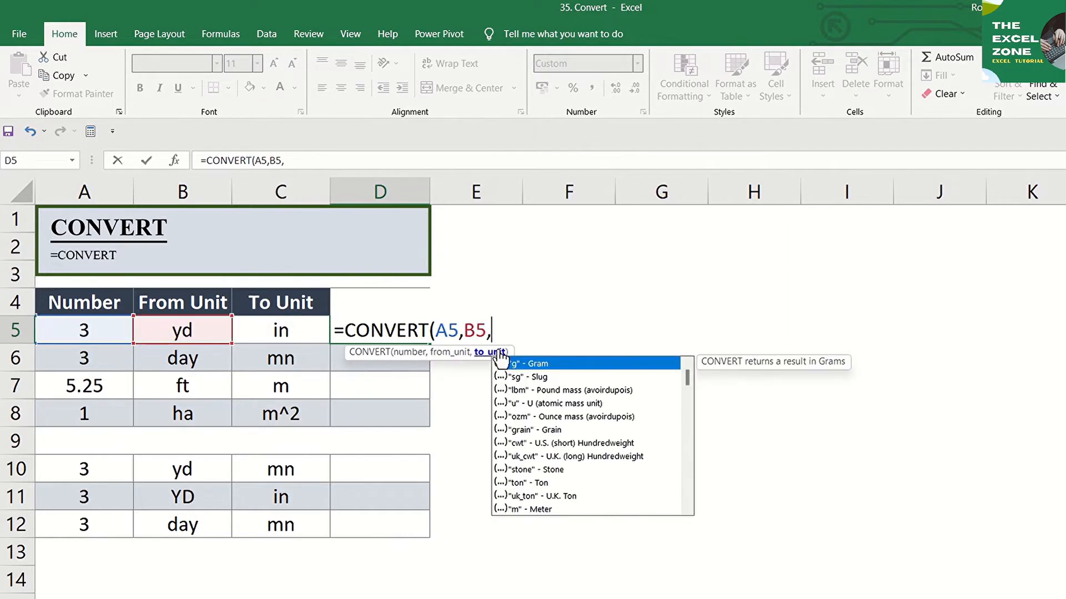
pyautogui.click(293, 332)
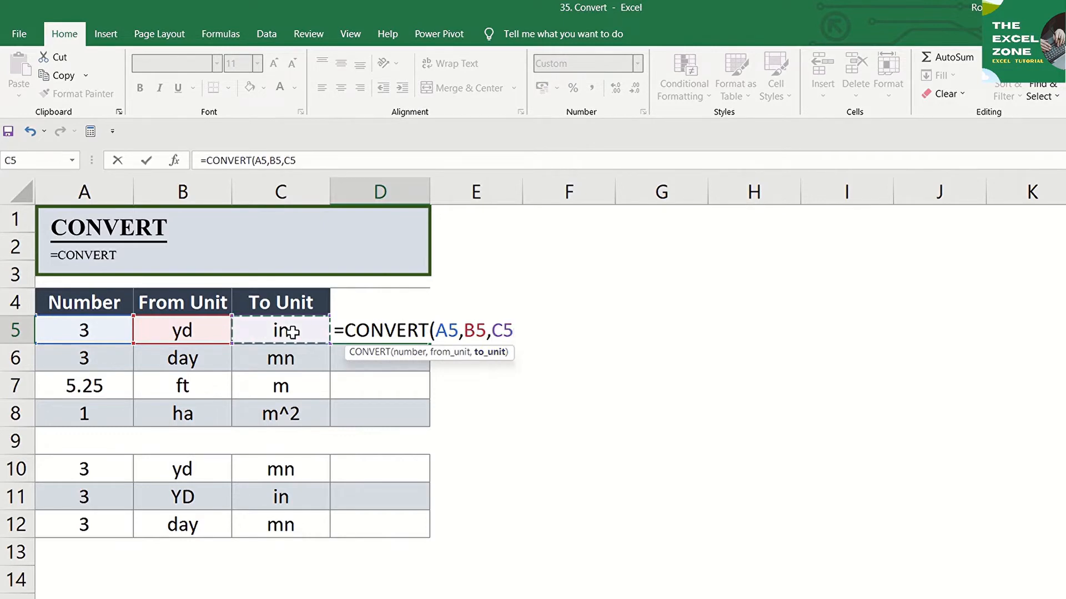
pyautogui.press('Return')
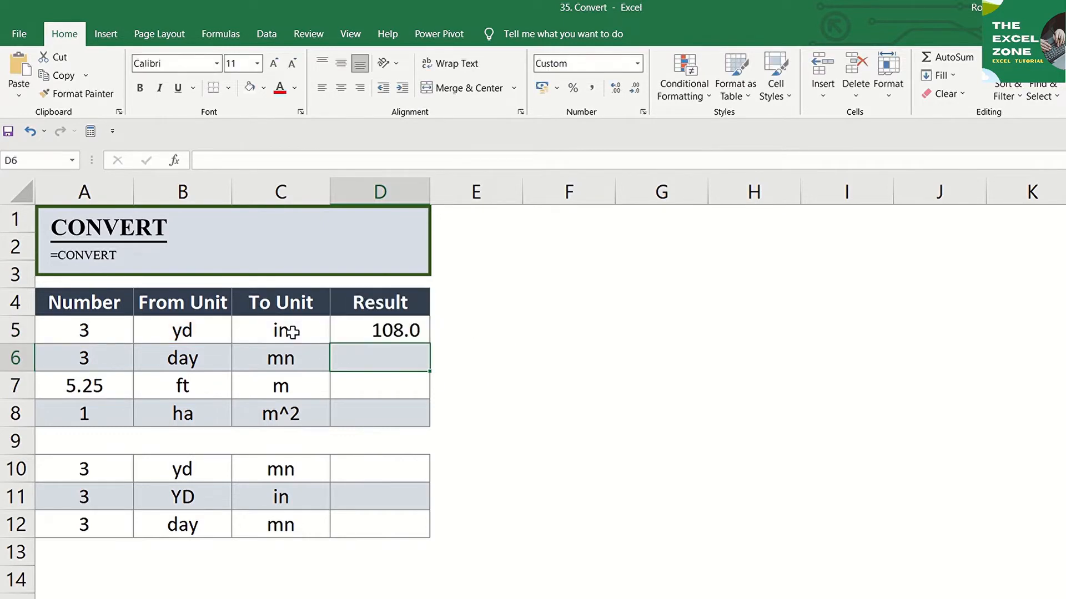
# - Copy the conversion formula from D5 and paste only the formula into cells D6 to D8
pyautogui.press('Up')
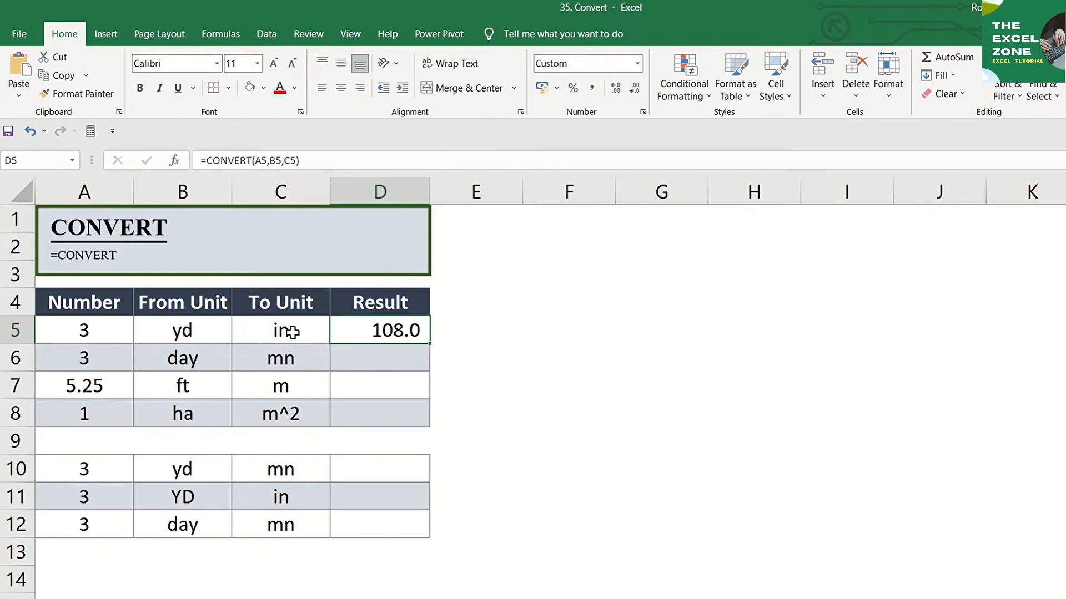
pyautogui.hotkey('ctrl', 'c')
pyautogui.press('Down')
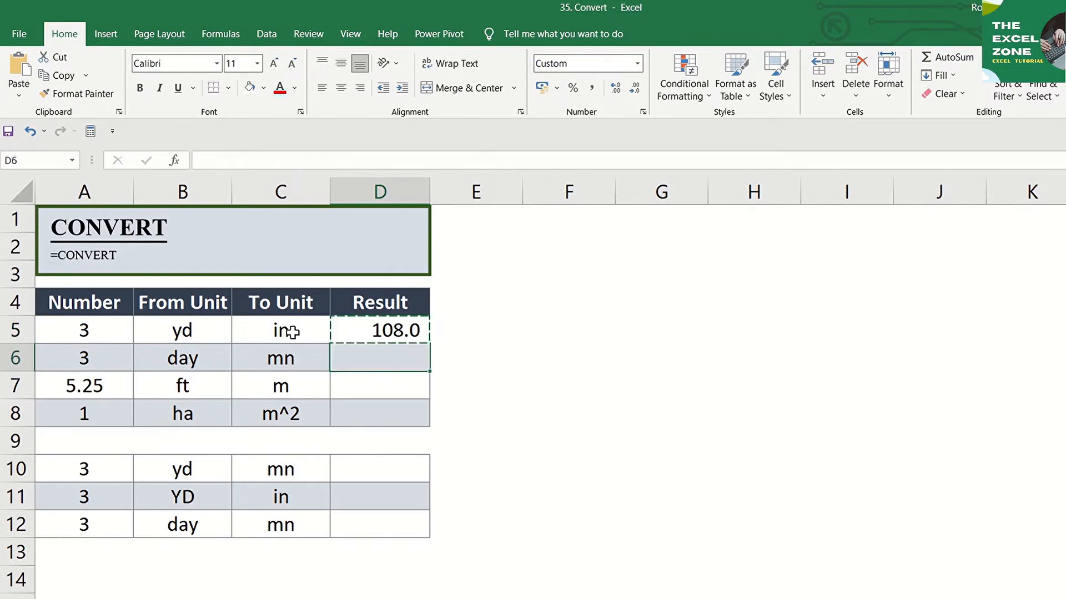
pyautogui.hotkey('shift', 'Down')
pyautogui.hotkey('shift', 'Down')
pyautogui.hotkey('ctrl', 'alt', 'v')
pyautogui.press('f')
pyautogui.press('Return')
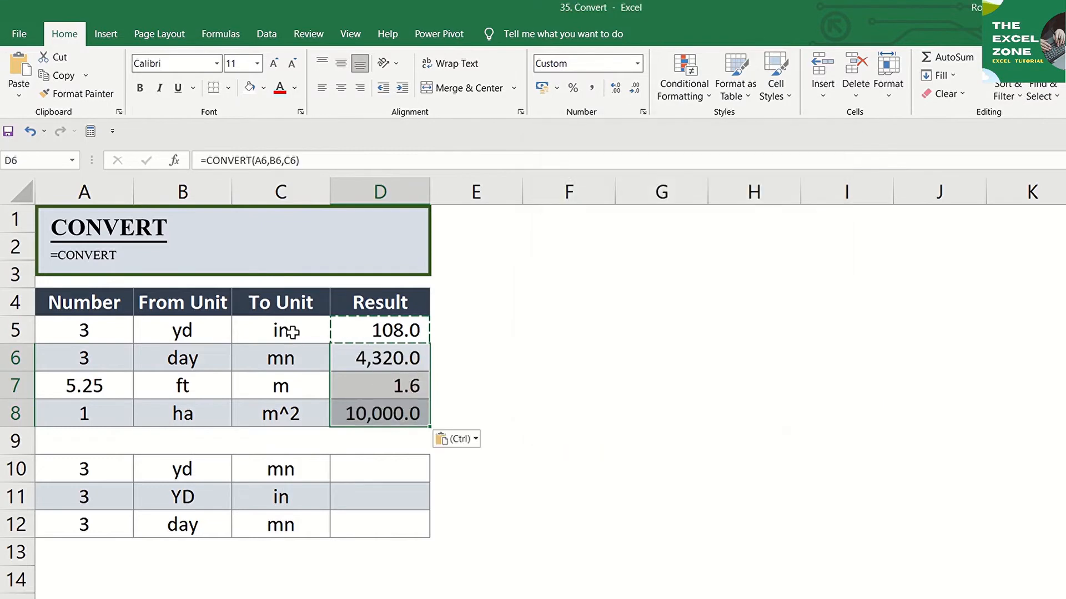
pyautogui.press('Escape')
pyautogui.press('Down')
pyautogui.press('Down')
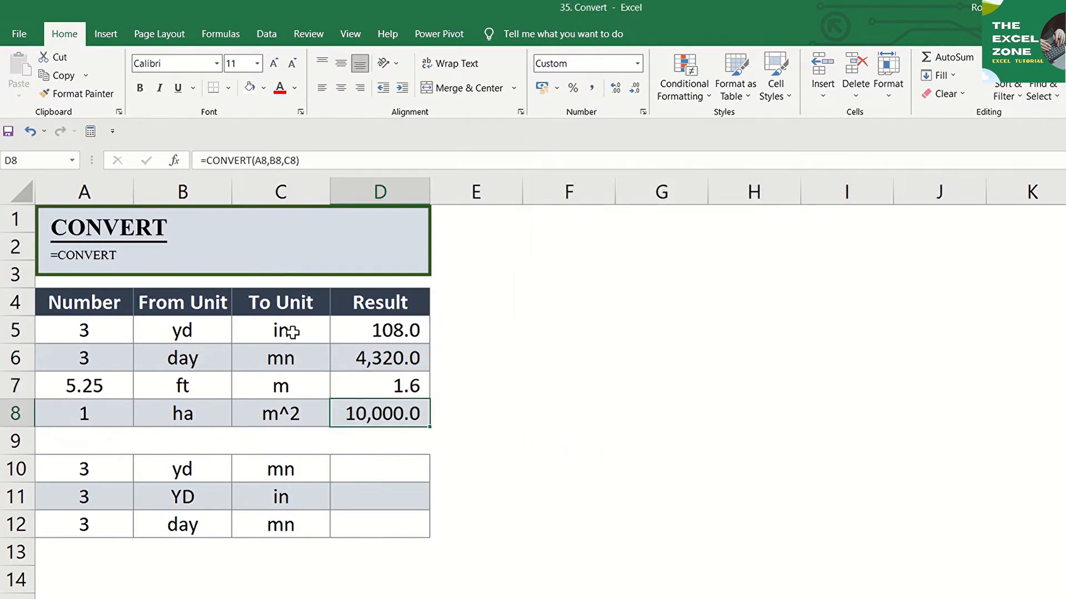
# - Retype the function name in the D5 formula as lowercase convert, keeping its arguments
pyautogui.press('Up')
pyautogui.press('Up')
pyautogui.press('Up')
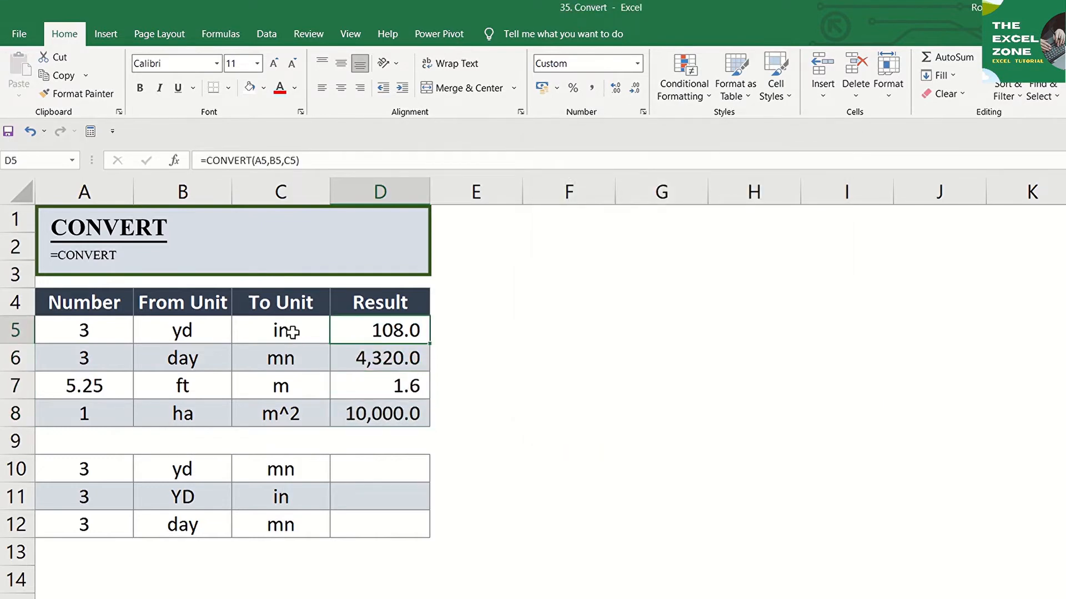
pyautogui.press('F2')
pyautogui.press('Left')
pyautogui.press('Left')
pyautogui.press('Left')
pyautogui.press('Left')
pyautogui.press('Left')
pyautogui.press('Left')
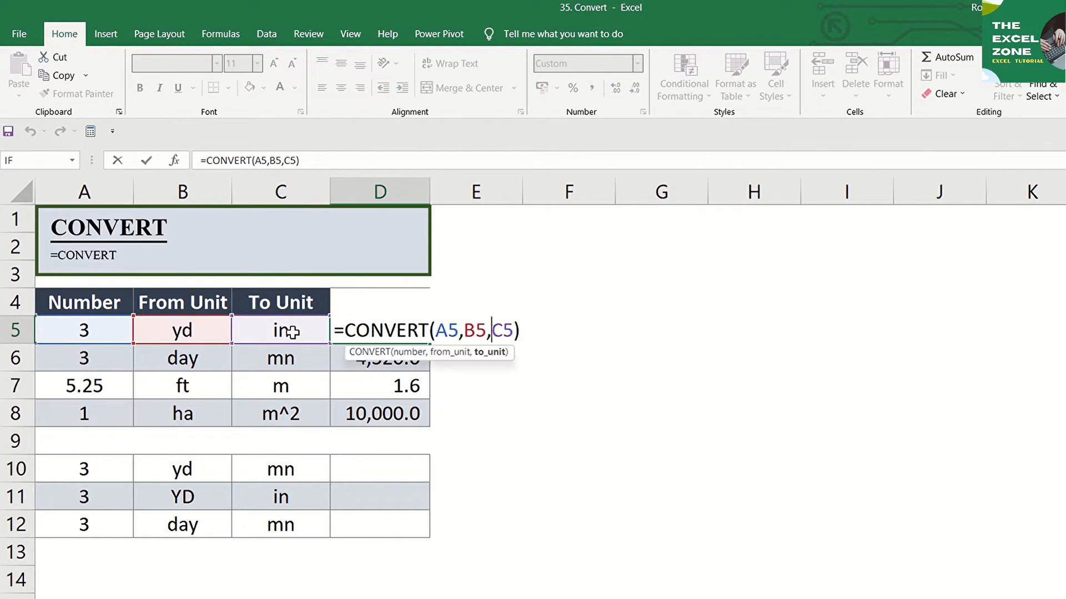
pyautogui.press('Left')
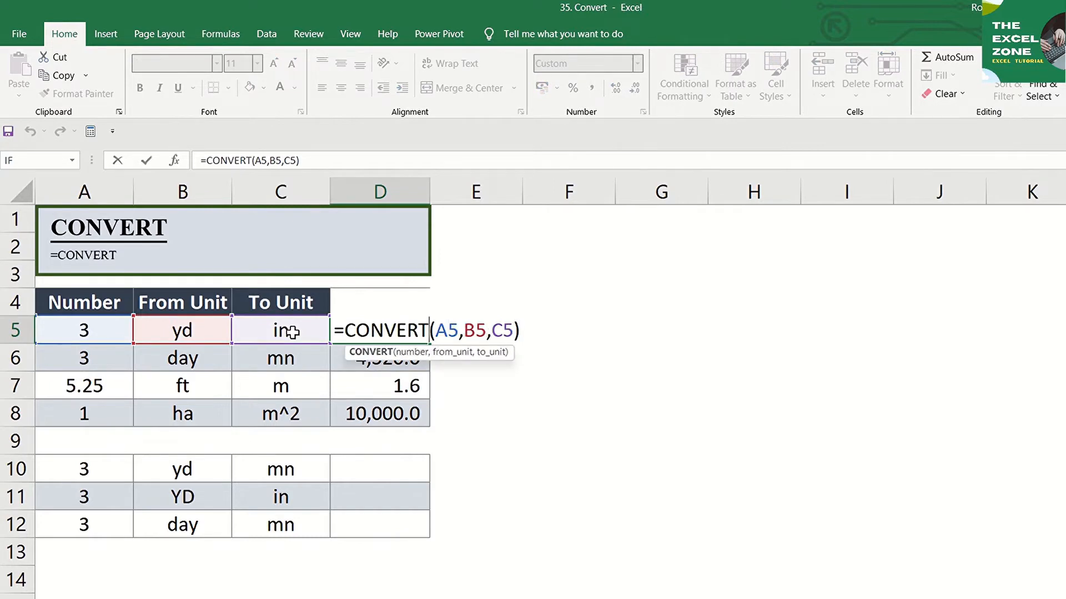
pyautogui.hotkey('shift', 'Left')
pyautogui.hotkey('shift', 'Left')
pyautogui.hotkey('shift', 'Left')
pyautogui.hotkey('shift', 'Left')
pyautogui.hotkey('shift', 'Left')
pyautogui.hotkey('shift', 'Left')
pyautogui.hotkey('shift', 'Left')
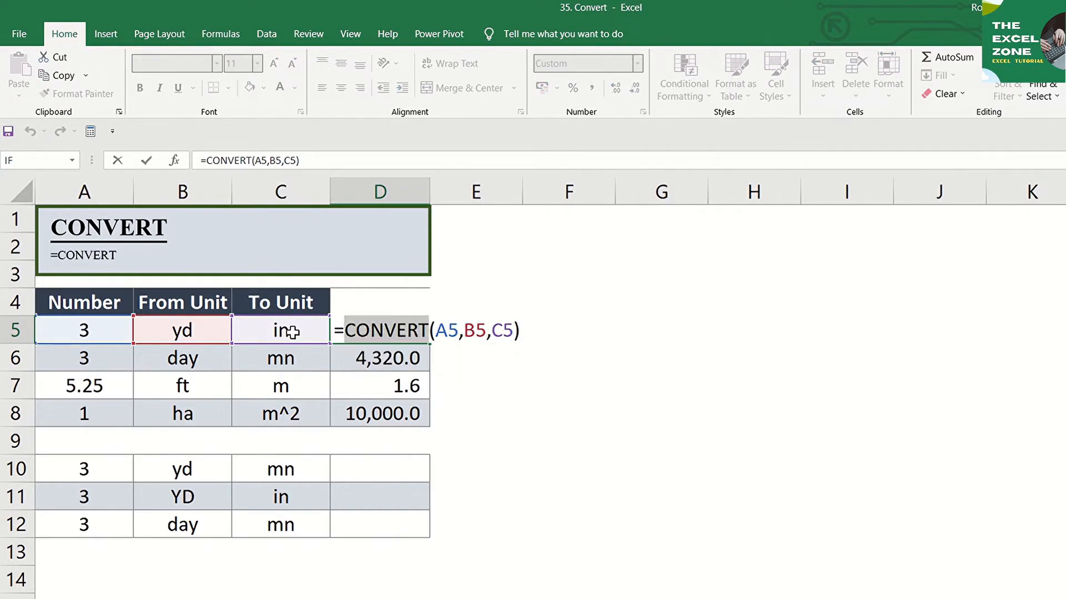
pyautogui.write('convert')
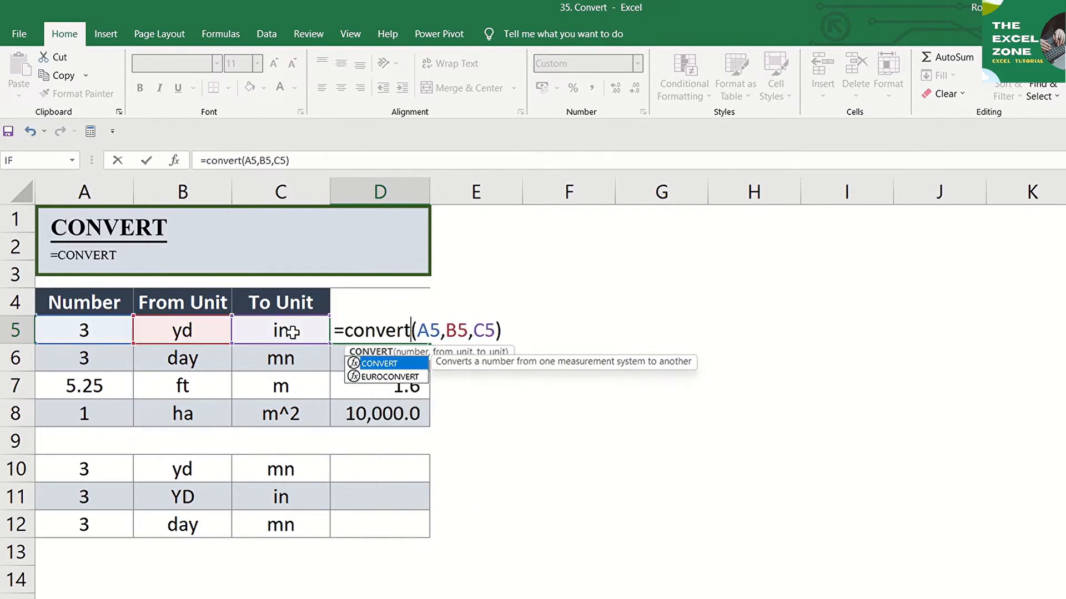
pyautogui.press('Return')
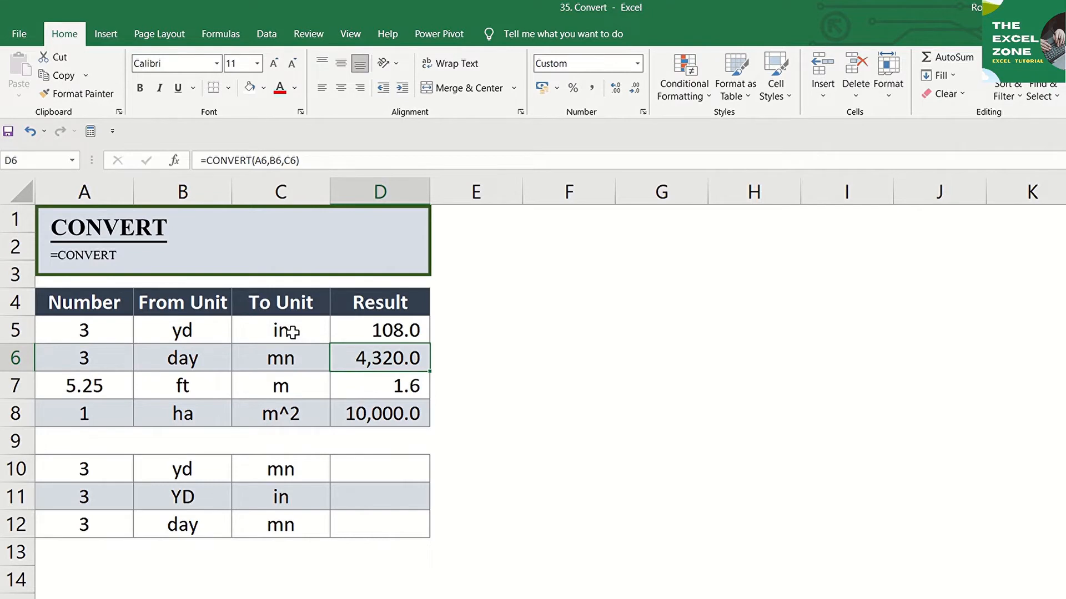
# - Replace the From Unit in cell B5 with uppercase YD
pyautogui.click(203, 334)
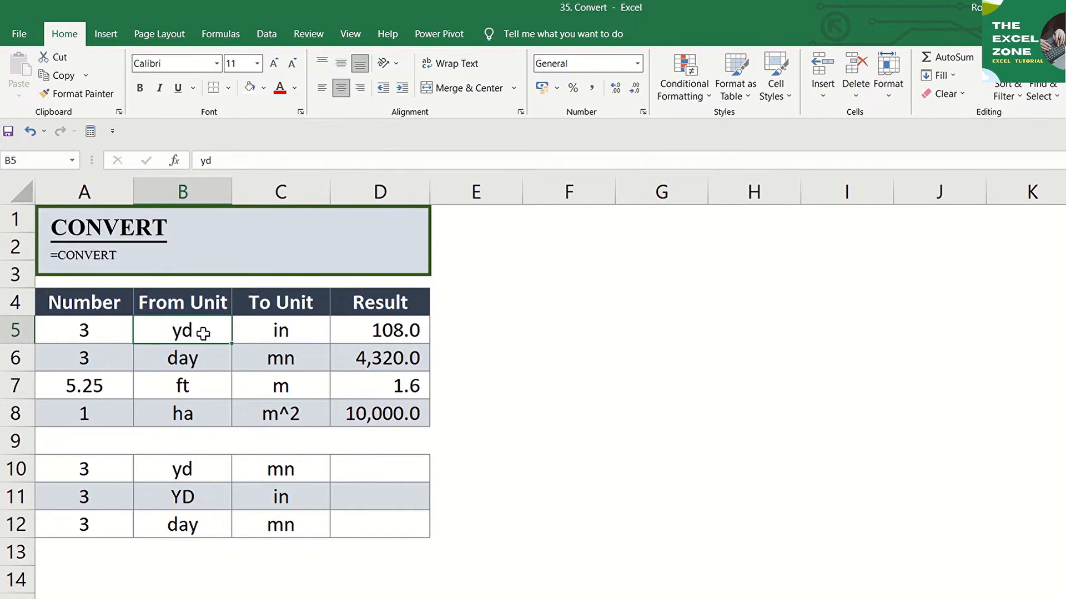
pyautogui.write('YD')
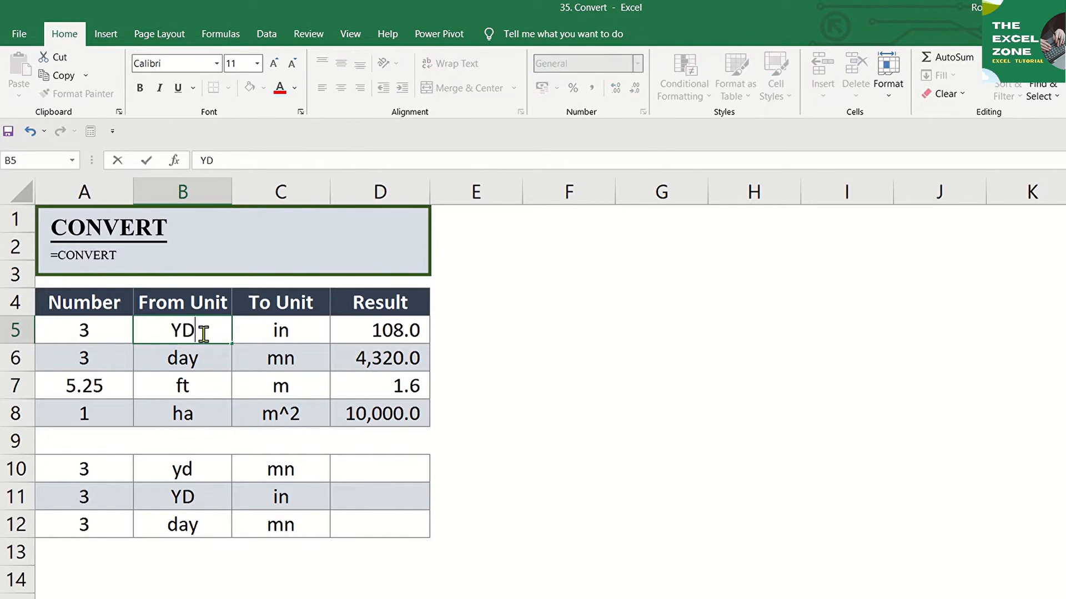
pyautogui.press('Return')
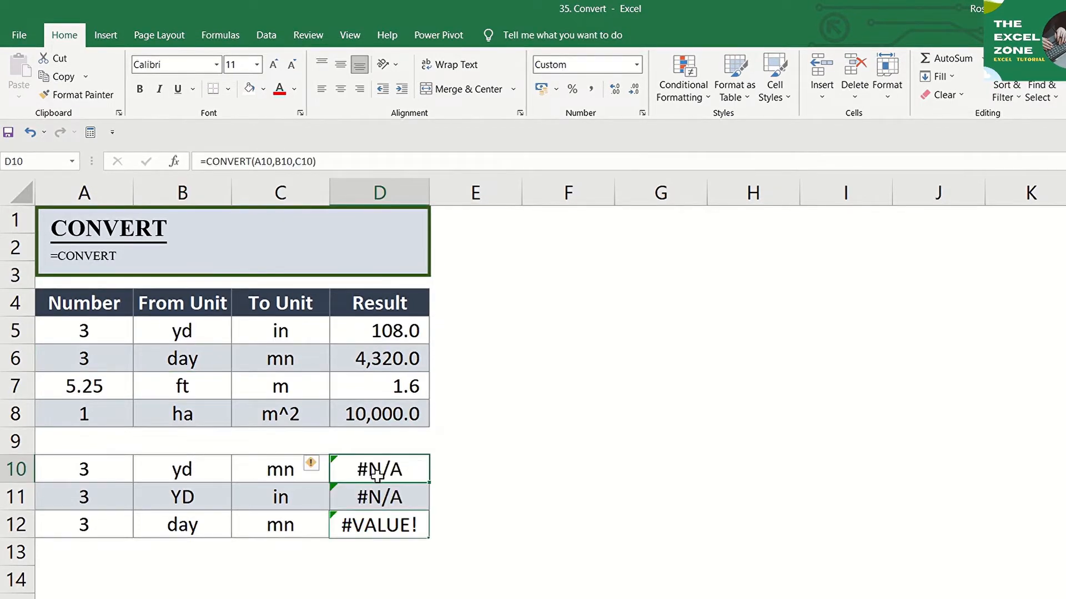
# - Examine the CONVERT formulas behind the errors in cells D10, D11 and D12
pyautogui.click(396, 479)
pyautogui.press('Down')
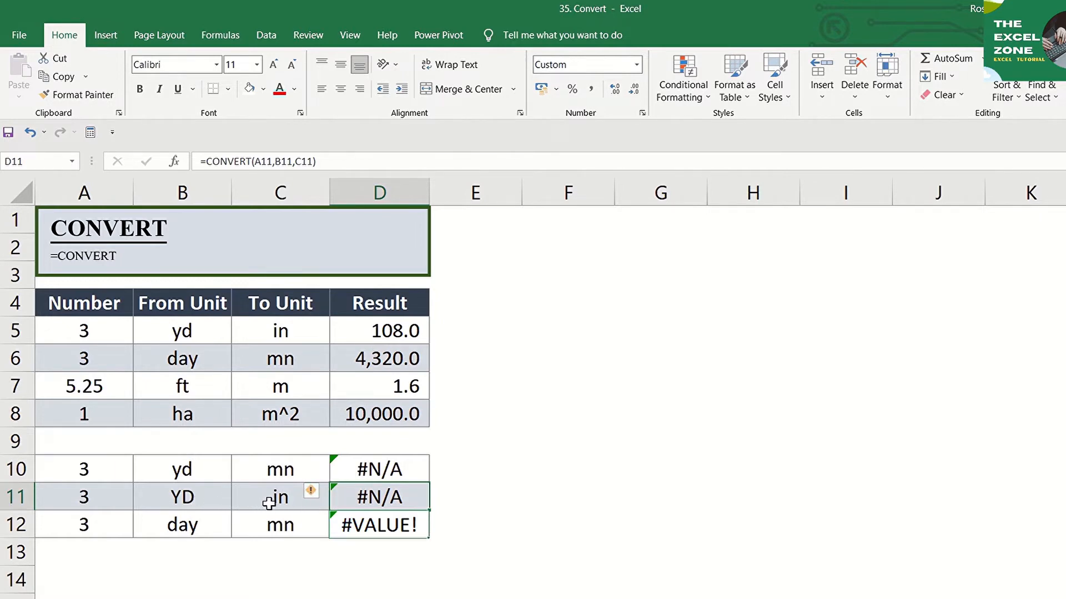
pyautogui.press('Down')
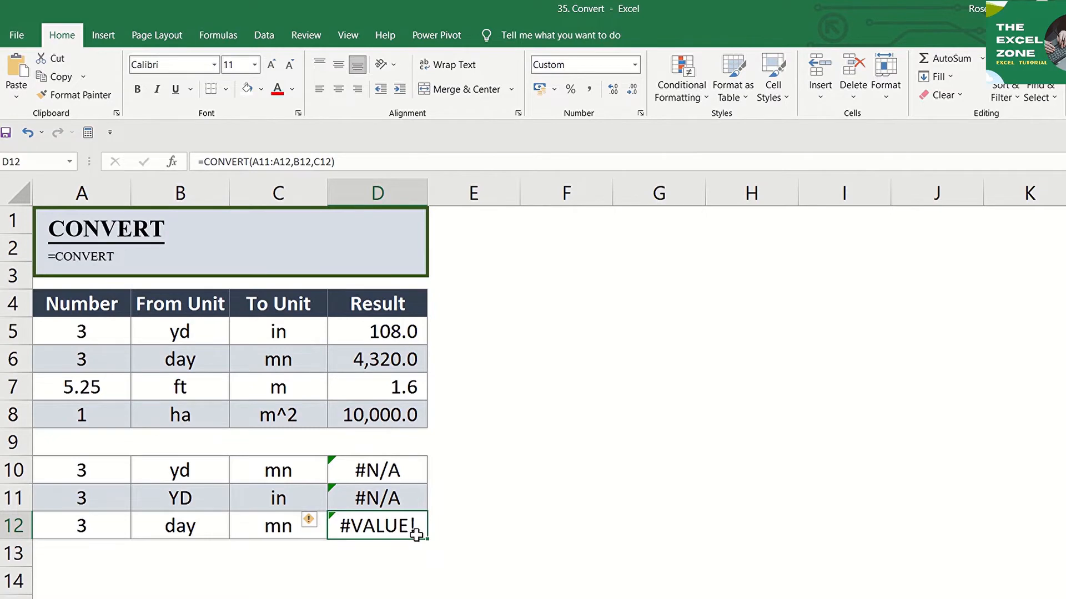
pyautogui.doubleClick(416, 534)
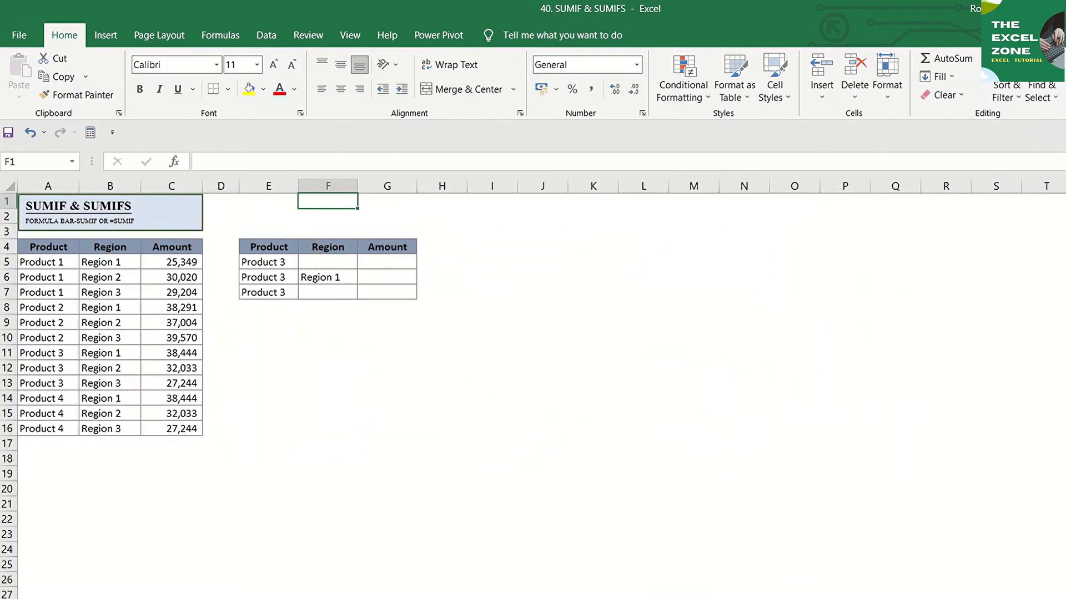
pyautogui.scroll(10, 533, 389)
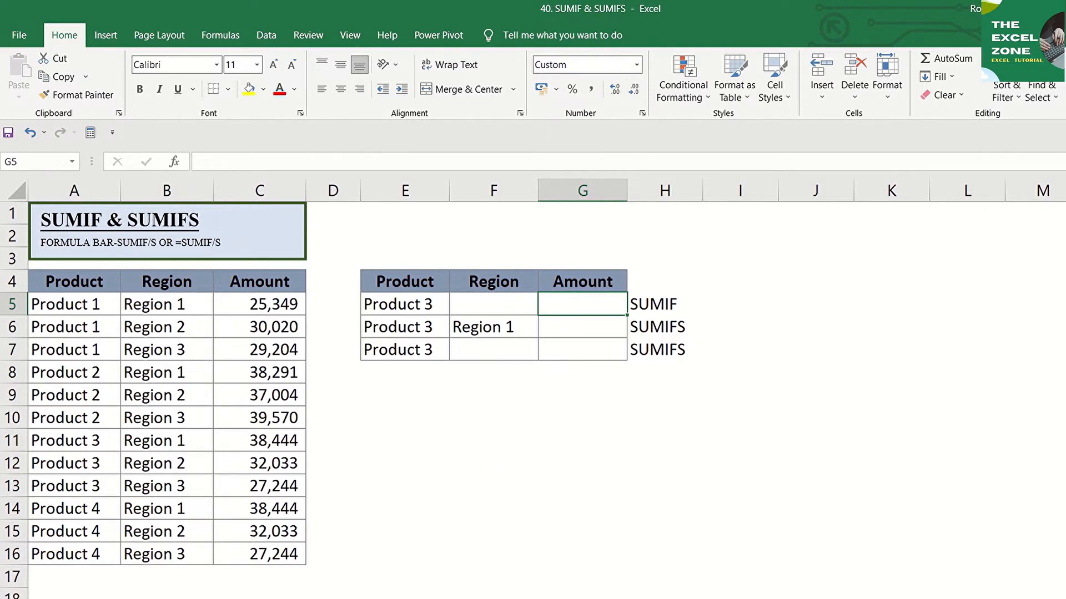
pyautogui.click(175, 162)
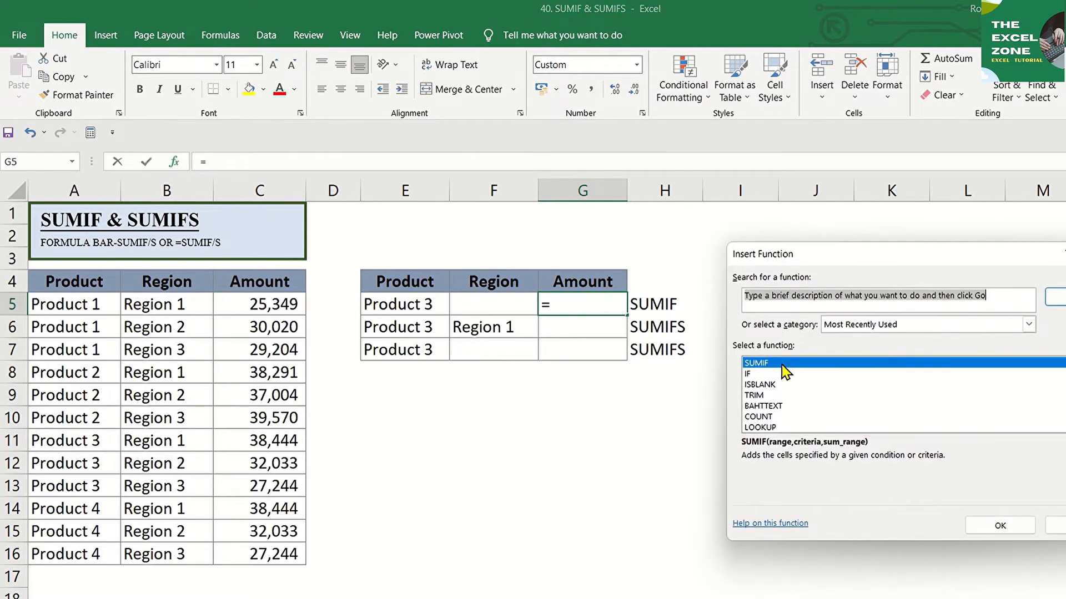
pyautogui.press('Escape')
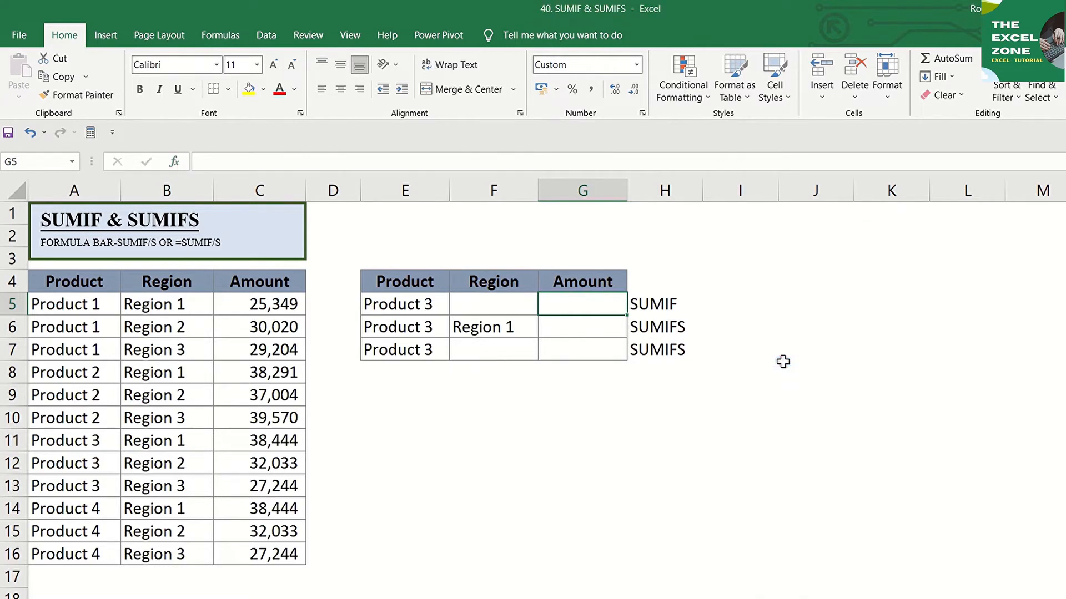
# - Enter the formula =SUMIF(A5:A16,E5,C5:C16) in cell G5 to total the amounts for Product 3
pyautogui.write('=sumif')
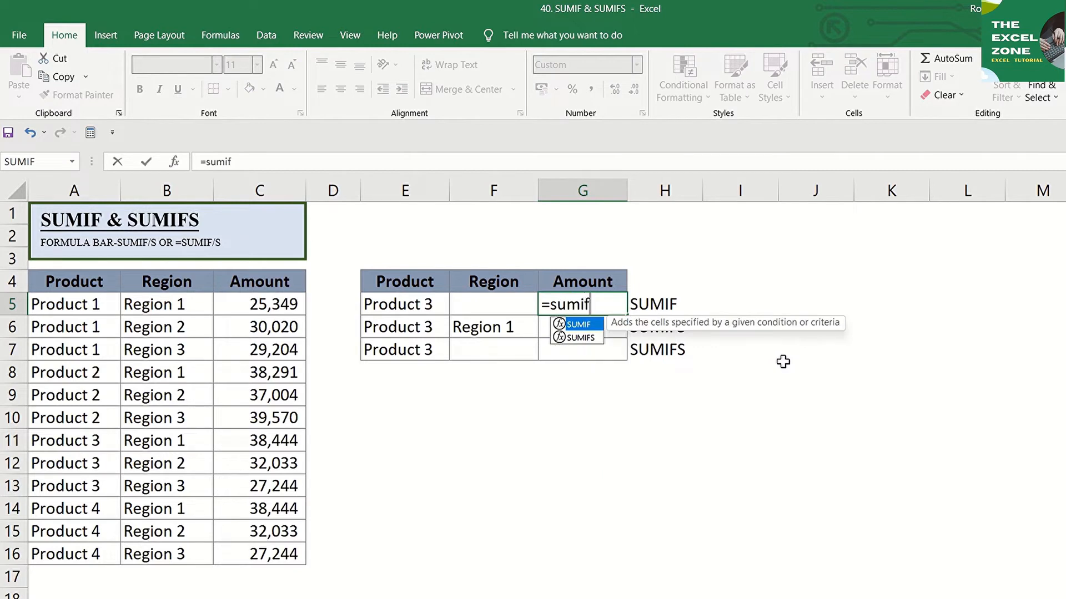
pyautogui.press('Tab')
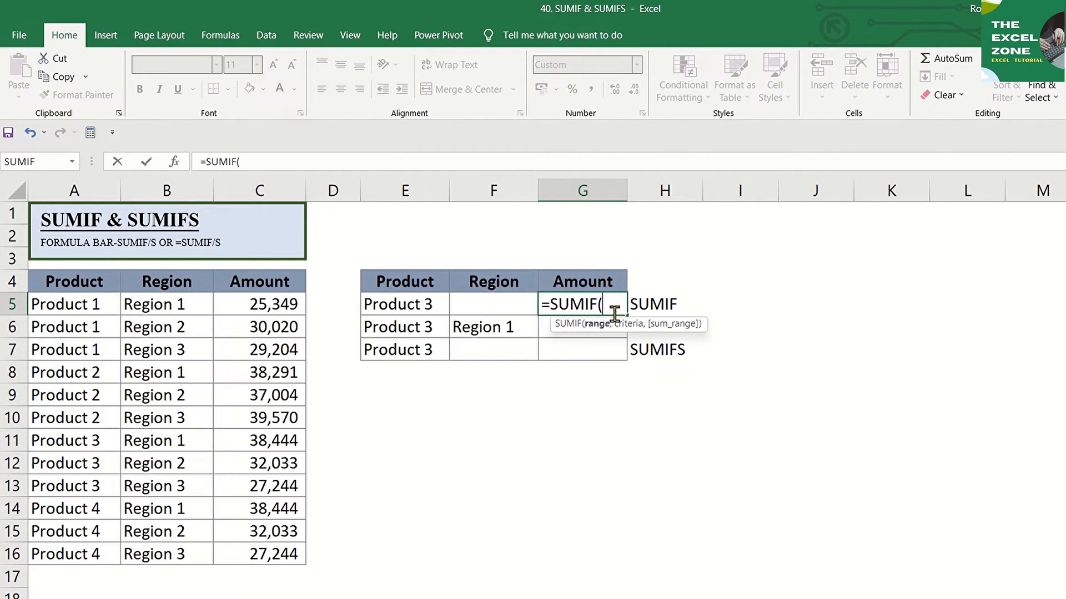
pyautogui.click(88, 312)
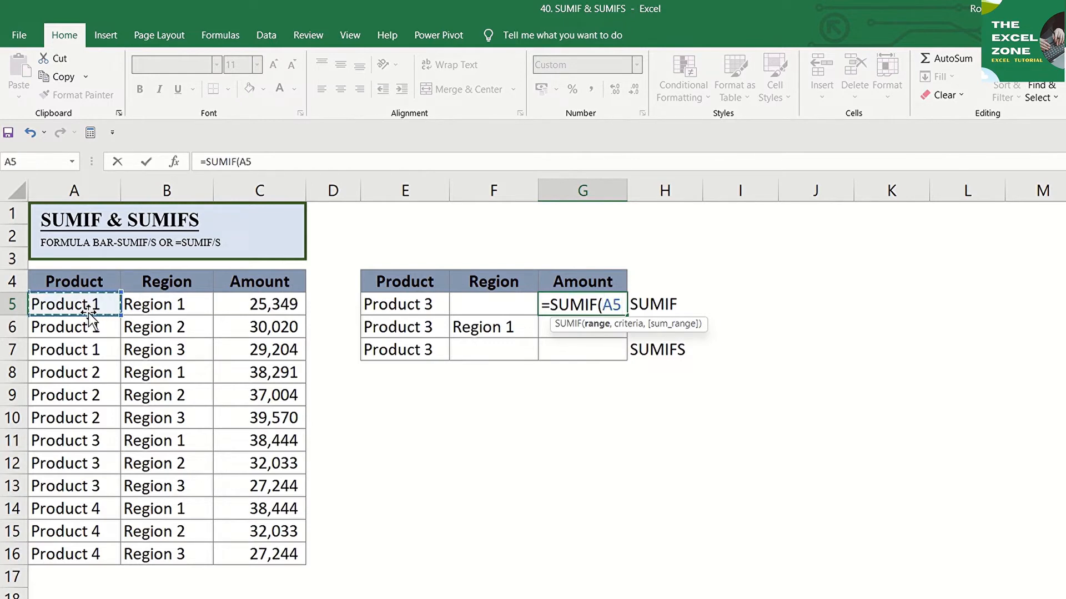
pyautogui.hotkey('ctrl', 'shift', 'Down')
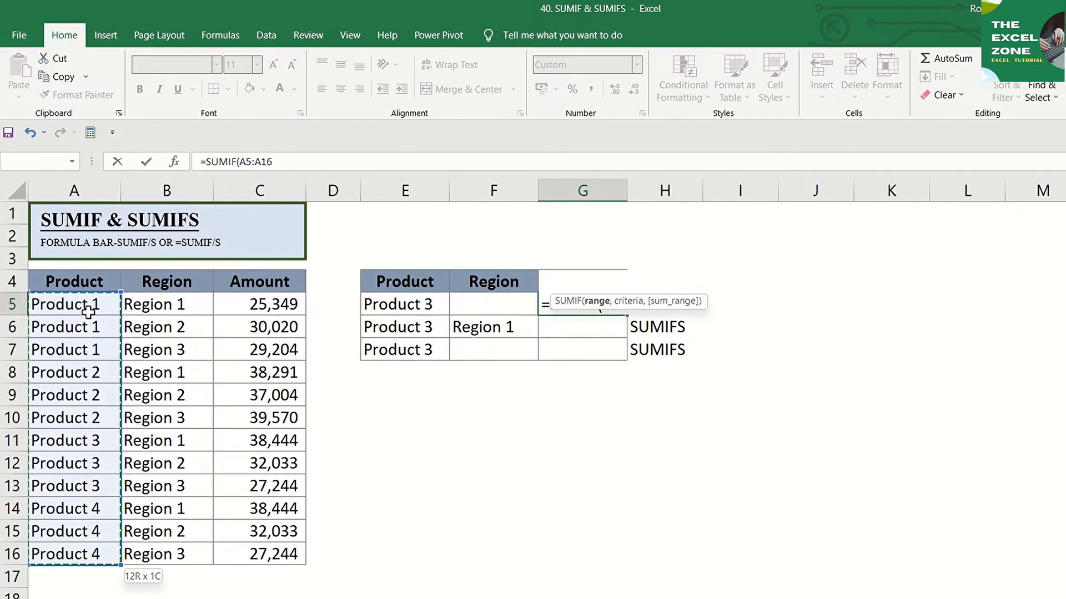
pyautogui.write(',')
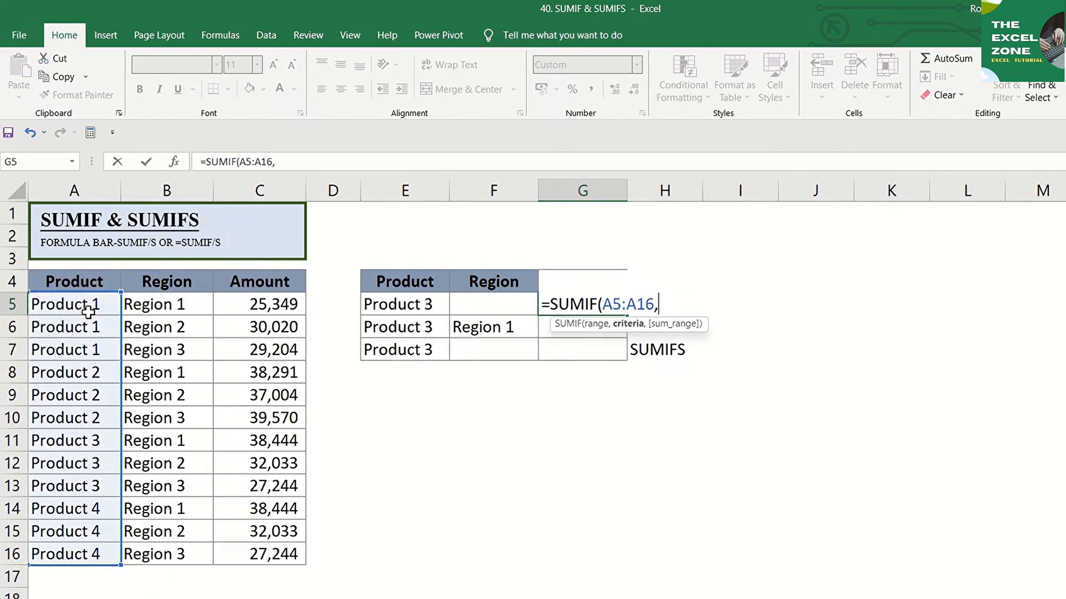
pyautogui.click(369, 305)
pyautogui.write(',')
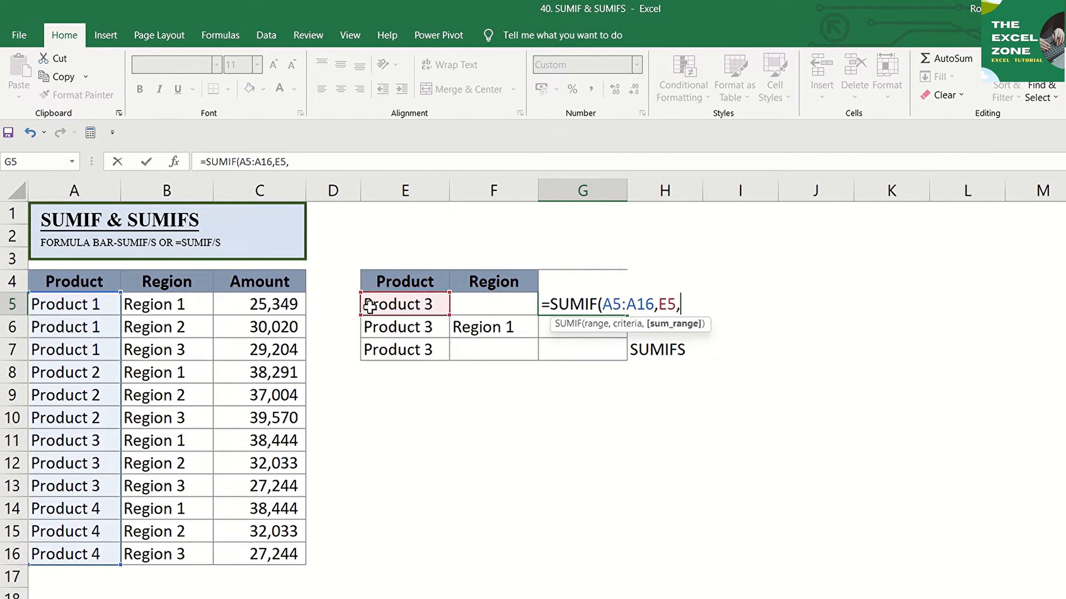
pyautogui.click(229, 310)
pyautogui.hotkey('ctrl', 'shift', 'Down')
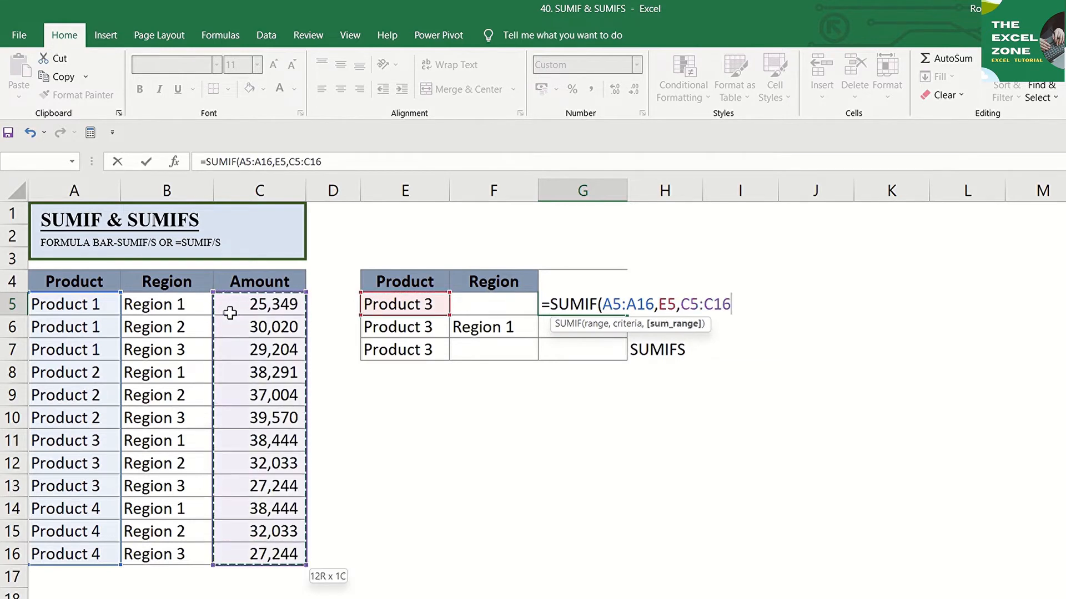
pyautogui.press('Return')
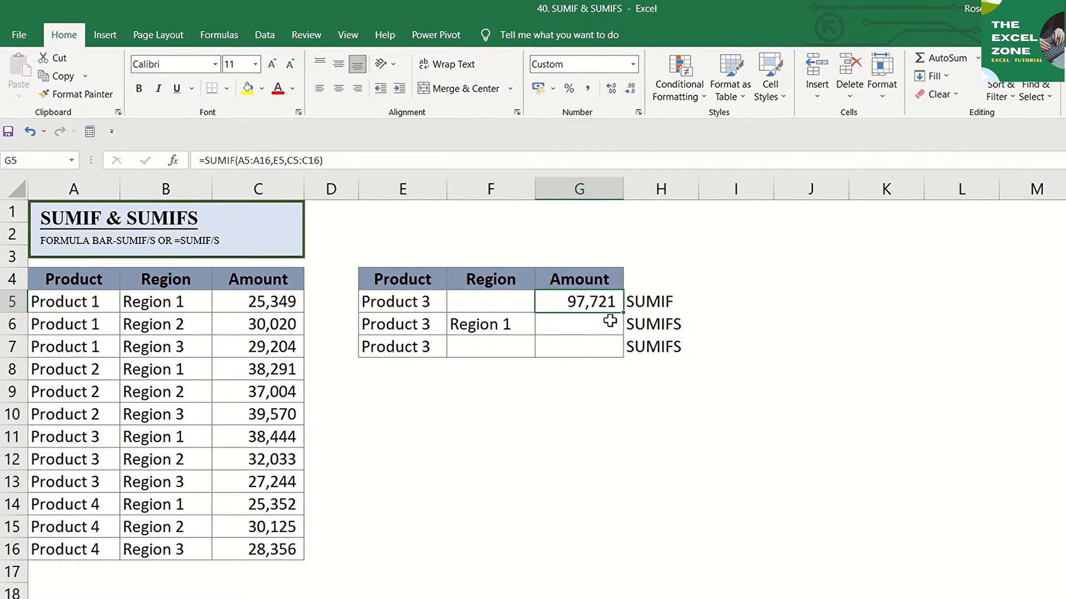
# - Cross-check the Product 3 total by entering =SUM(C11:C13) in cell G8
pyautogui.press('F2')
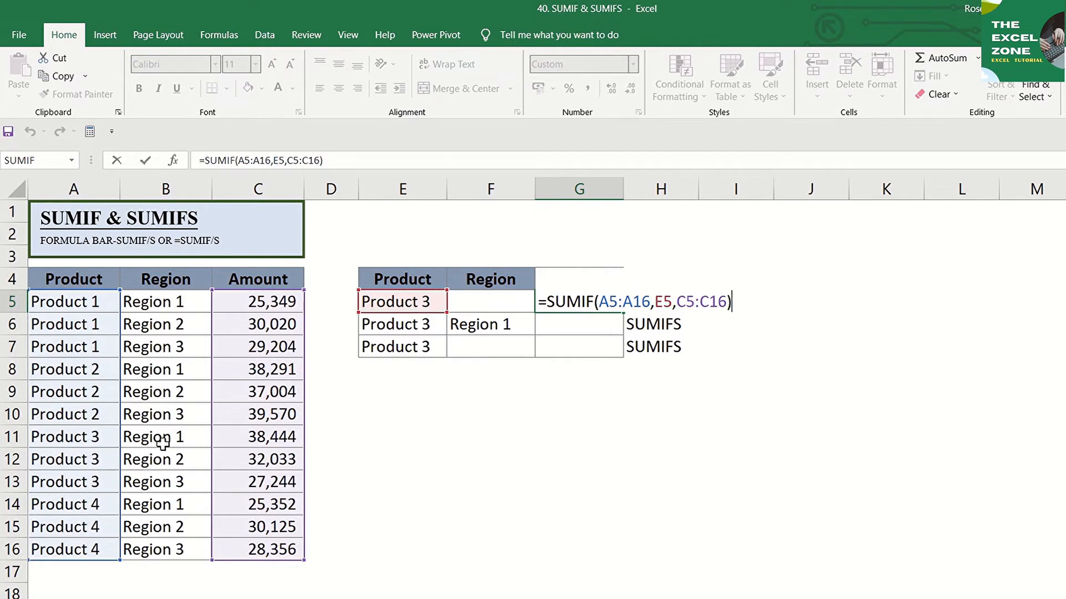
pyautogui.hotkey('ctrl', 'Return')
pyautogui.press('Down')
pyautogui.press('Down')
pyautogui.press('Down')
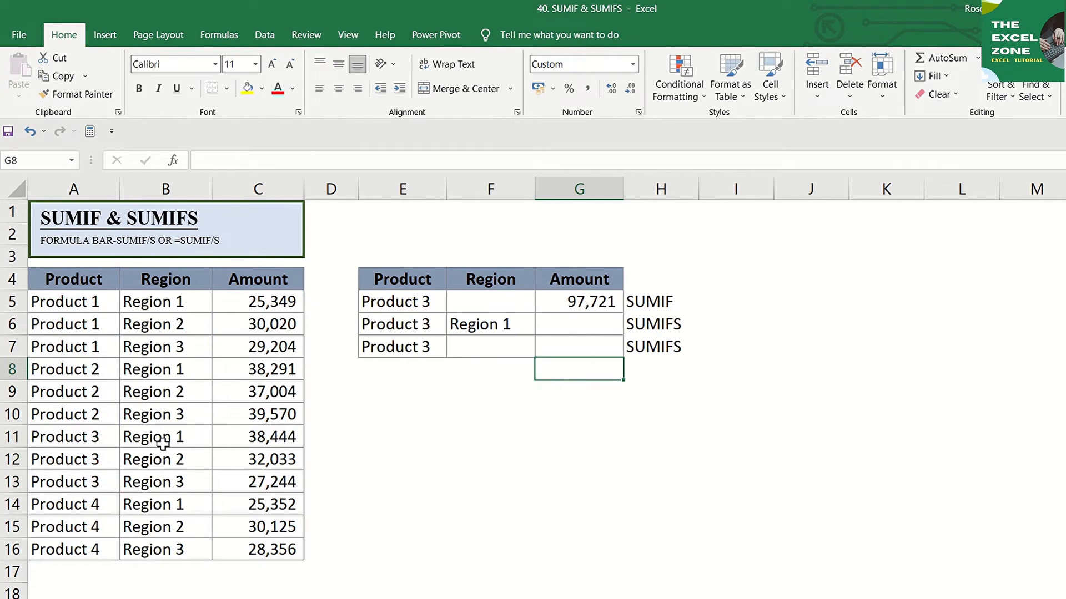
pyautogui.hotkey('alt', '=')
pyautogui.press('Left')
pyautogui.press('Left')
pyautogui.press('Left')
pyautogui.press('Left')
pyautogui.press('Down')
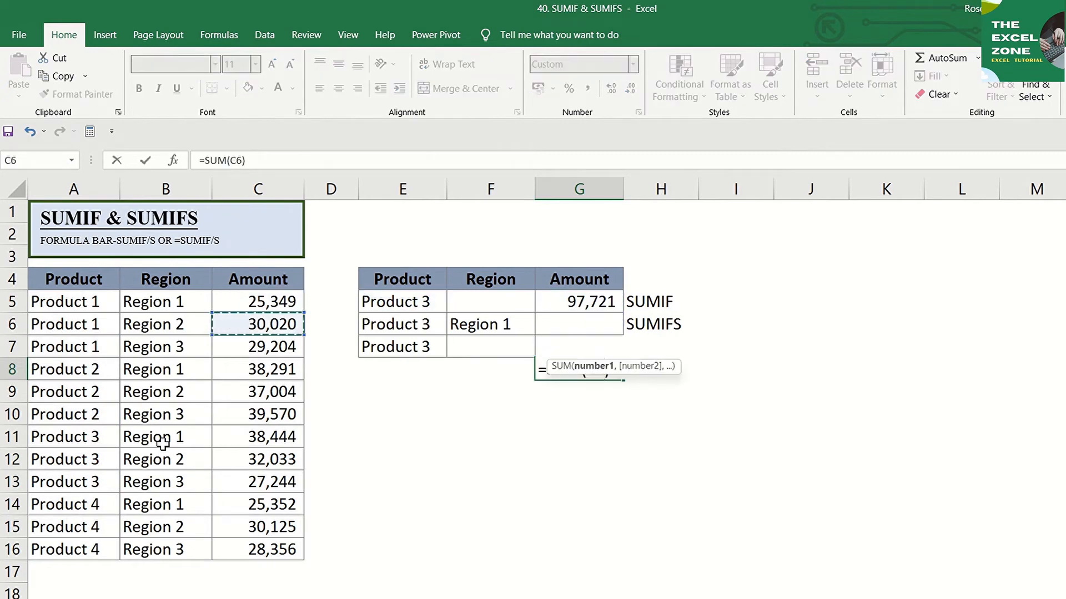
pyautogui.press('Down')
pyautogui.press('Down')
pyautogui.press('Down')
pyautogui.press('Down')
pyautogui.press('Down')
pyautogui.hotkey('shift', 'Down')
pyautogui.hotkey('shift', 'Down')
pyautogui.press('Return')
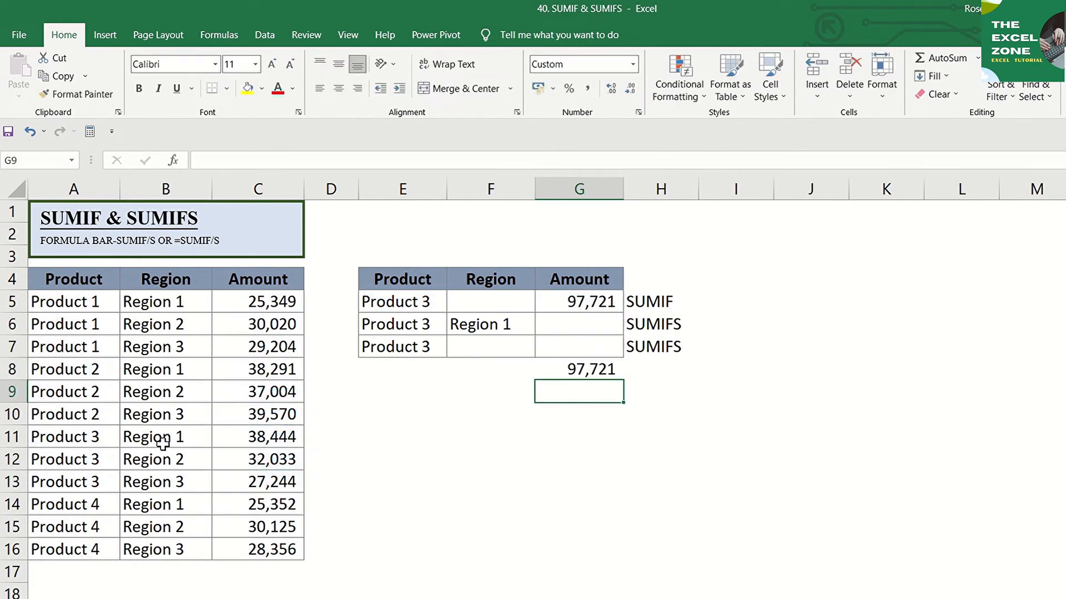
pyautogui.press('Up')
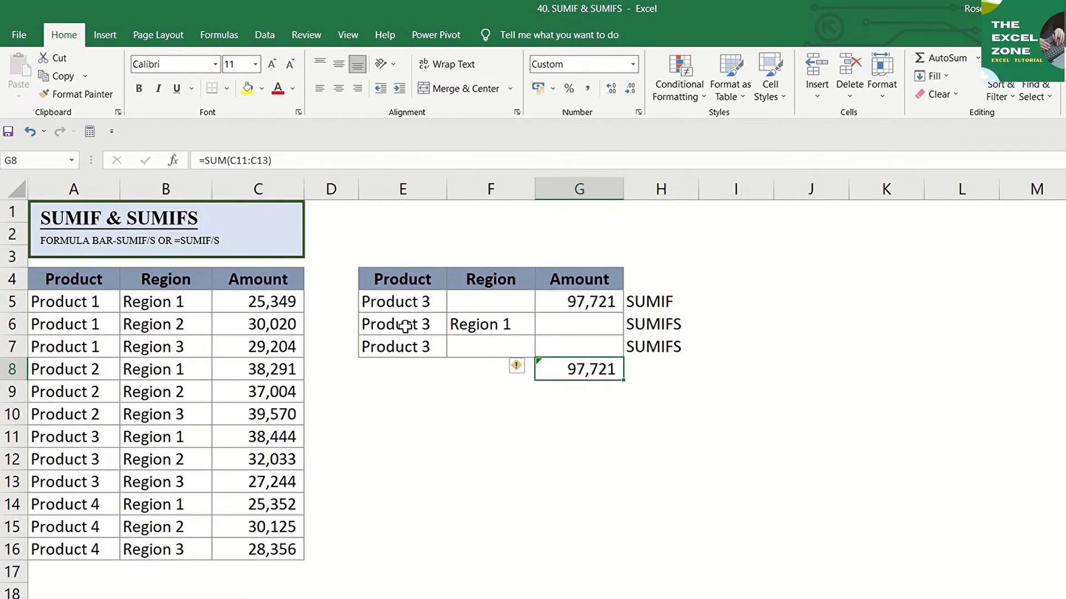
# - Change the product in cell E5 to Product 4 to test the SUMIF formula, and undo the change
pyautogui.click(395, 303)
pyautogui.press('F2')
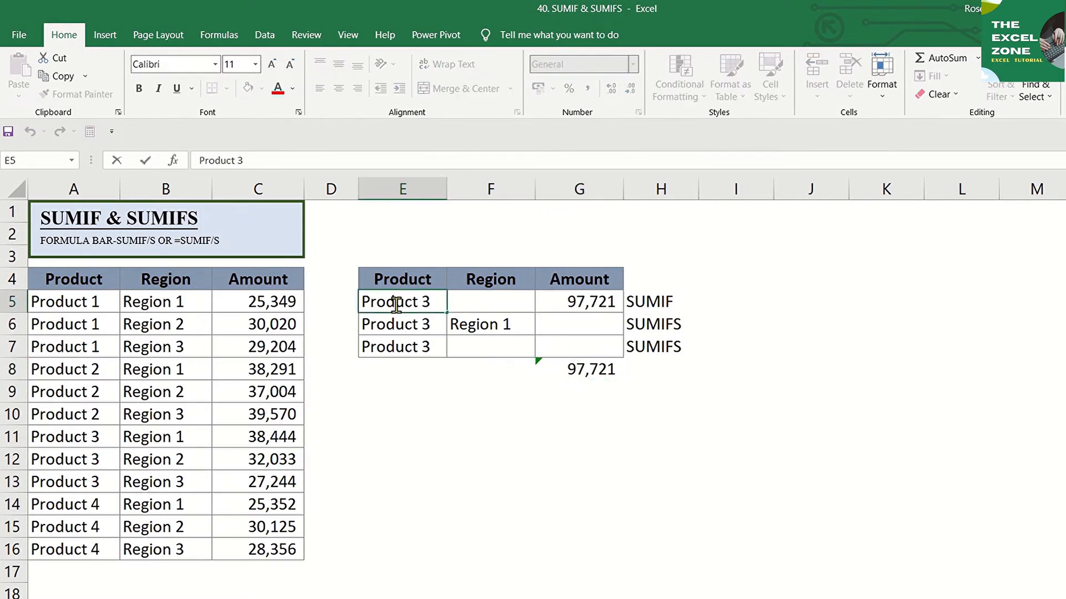
pyautogui.press('BackSpace')
pyautogui.press('BackSpace')
pyautogui.write('4')
pyautogui.press('Return')
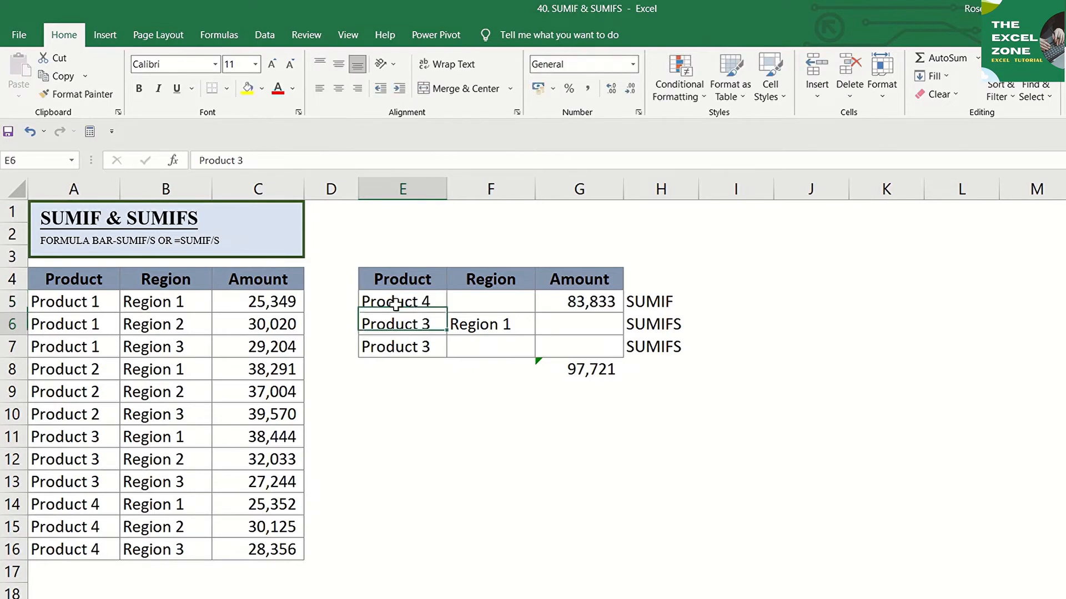
pyautogui.click(575, 303)
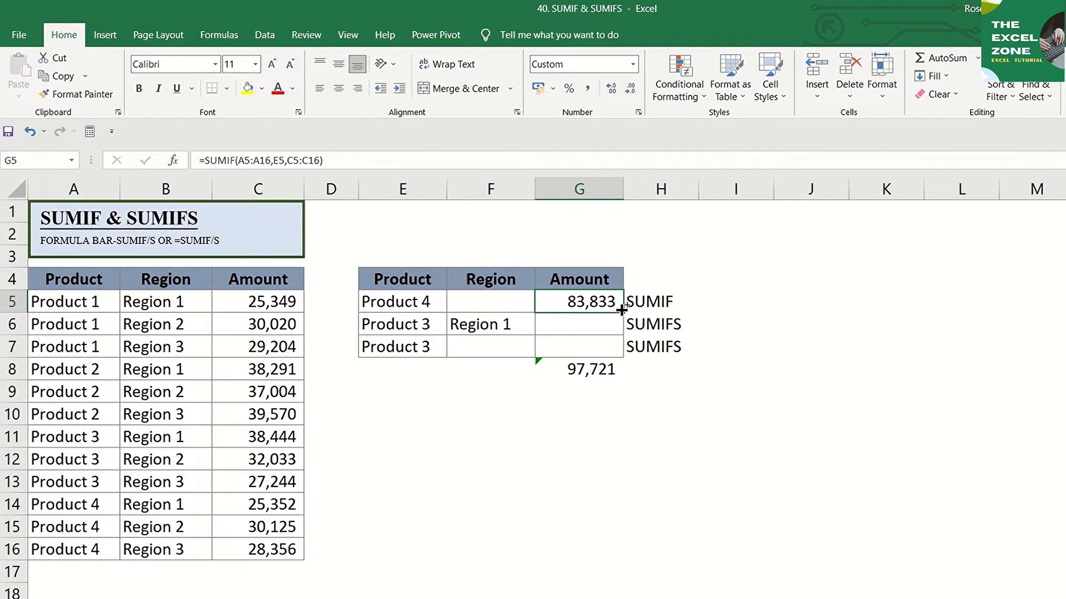
pyautogui.hotkey('ctrl', 'z')
# - Replace the E5 reference in the G5 SUMIF formula with the text criterion "Product 3"
pyautogui.click(599, 303)
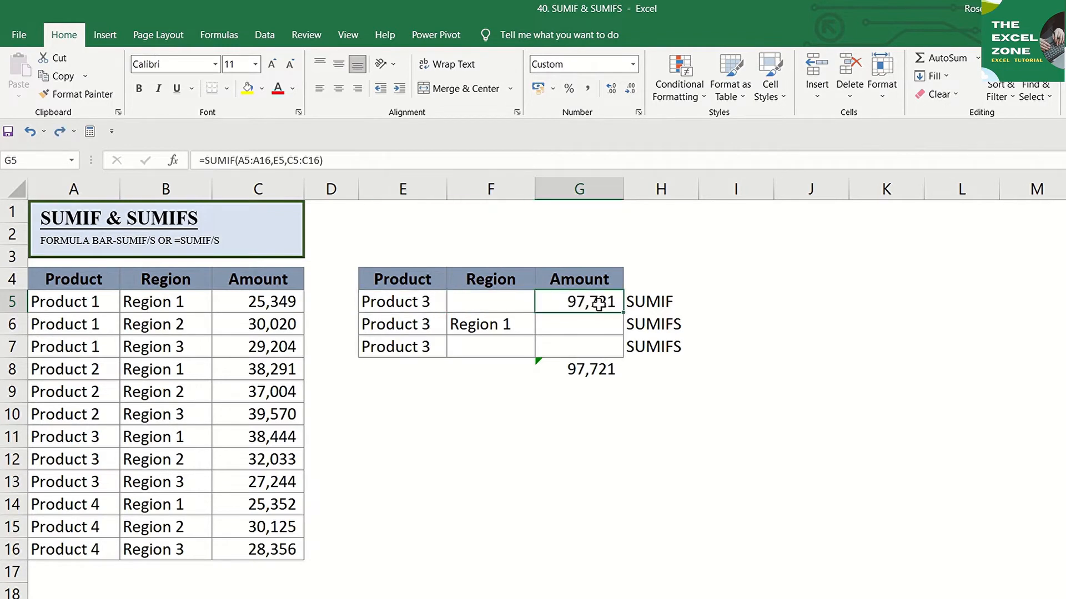
pyautogui.doubleClick(599, 304)
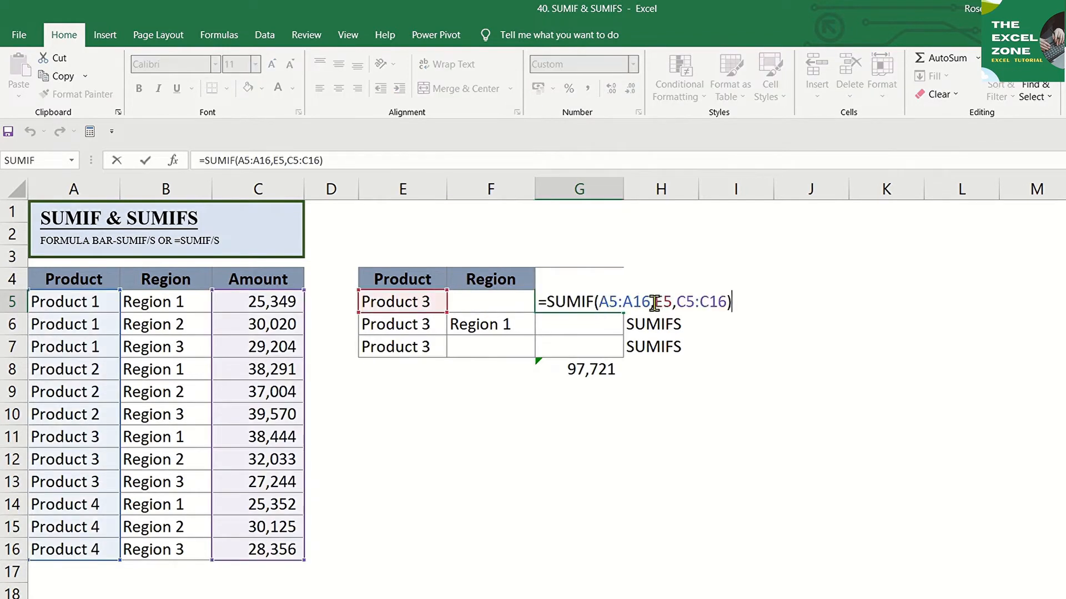
pyautogui.click(655, 301)
pyautogui.hotkey('shift', 'Right')
pyautogui.hotkey('shift', 'Right')
pyautogui.write('"P')
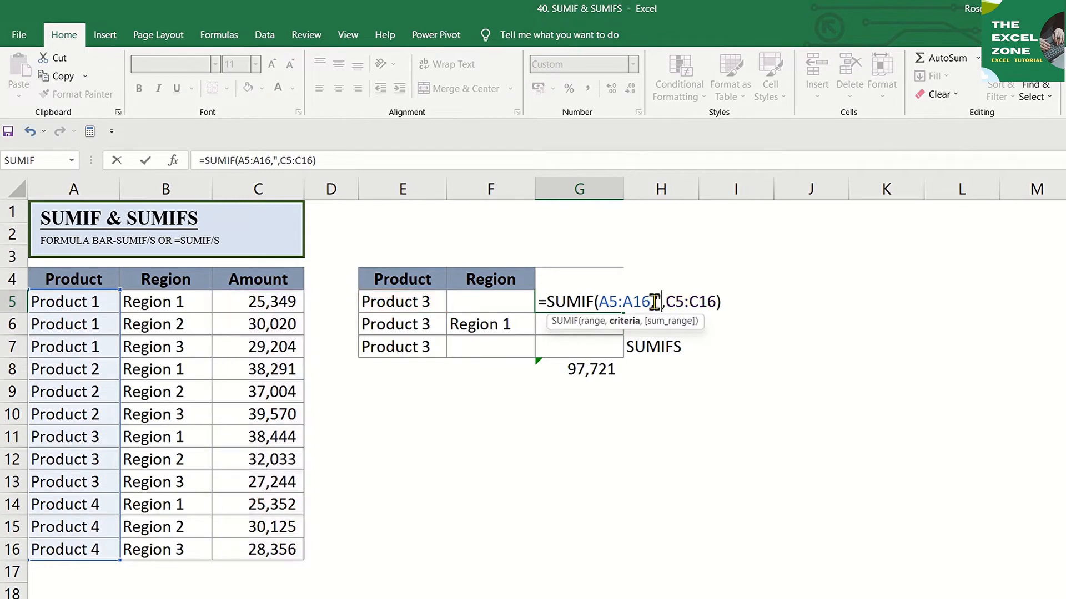
pyautogui.write('roduct 3')
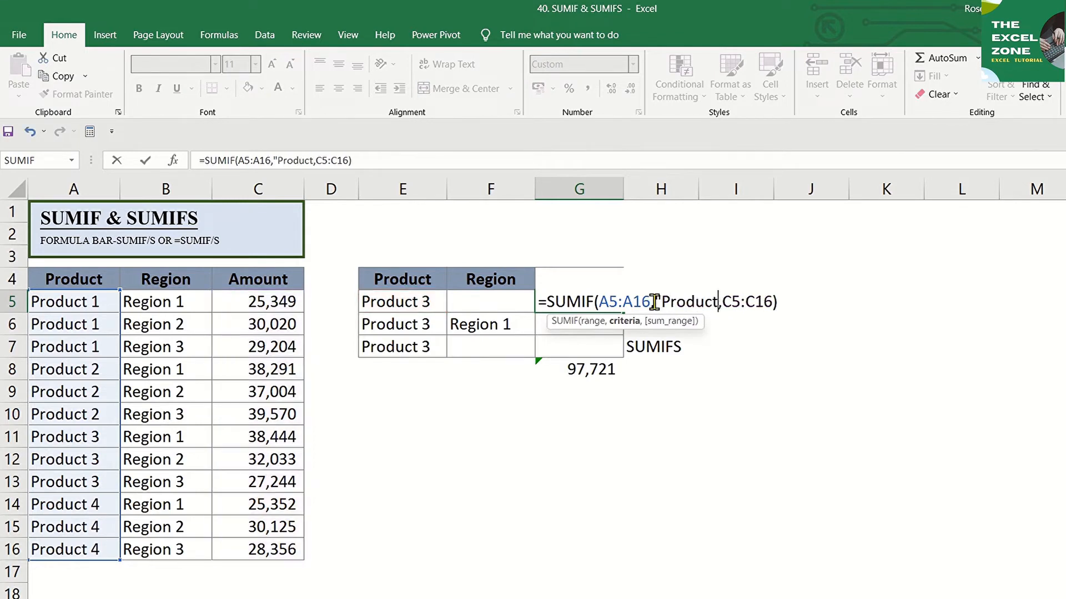
pyautogui.write('"')
pyautogui.press('Return')
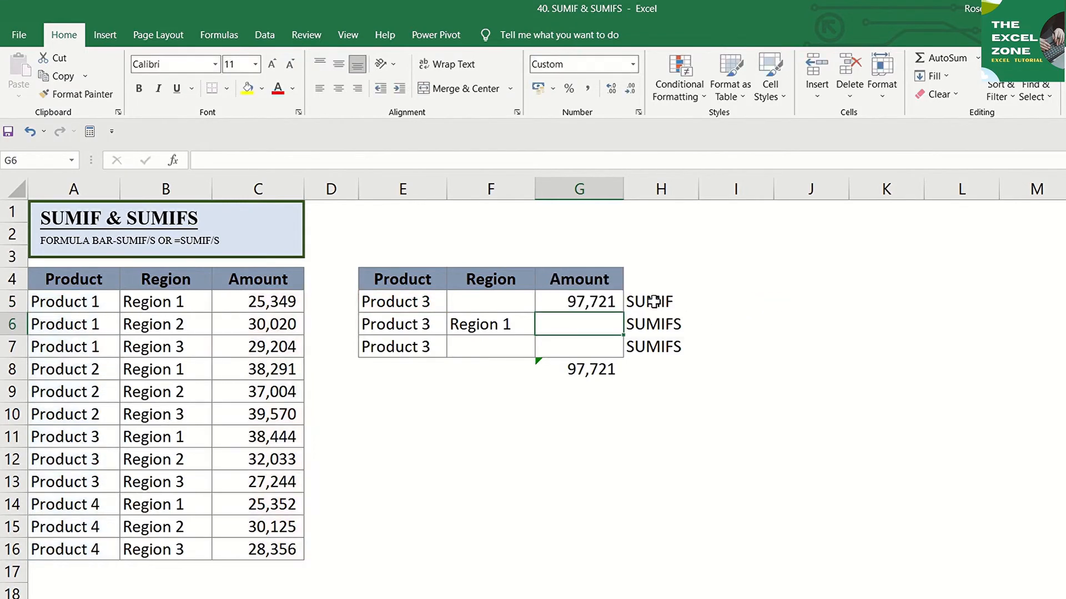
pyautogui.press('Up')
pyautogui.press('ctrl')
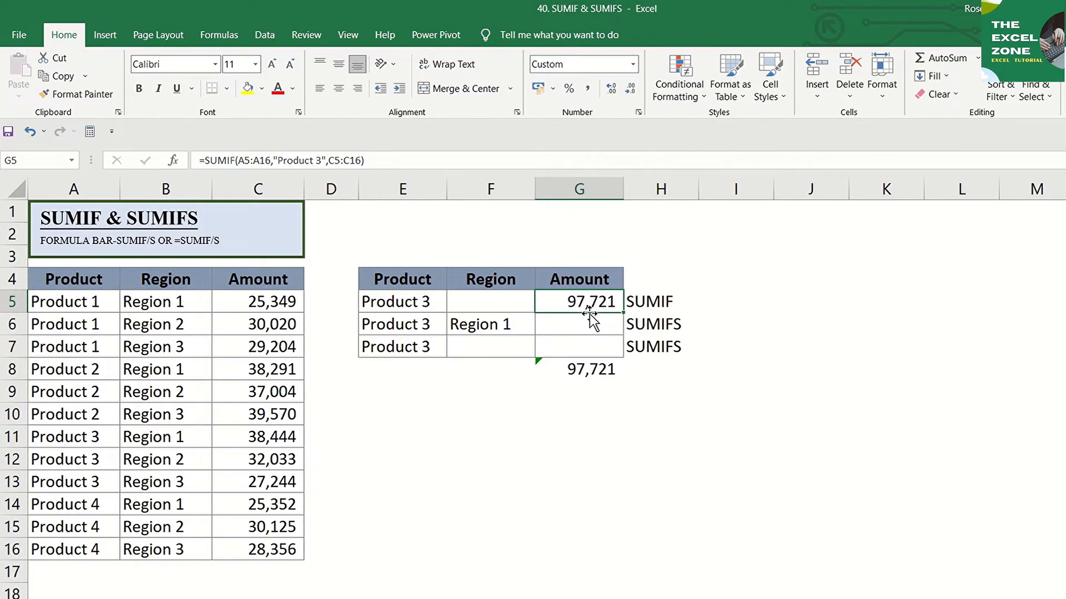
# - On the next sheet, enter =SUMIF(A5:A16,C5) in cell D5 to total the amounts below 30,000
pyautogui.hotkey('ctrl', 'pagedown')
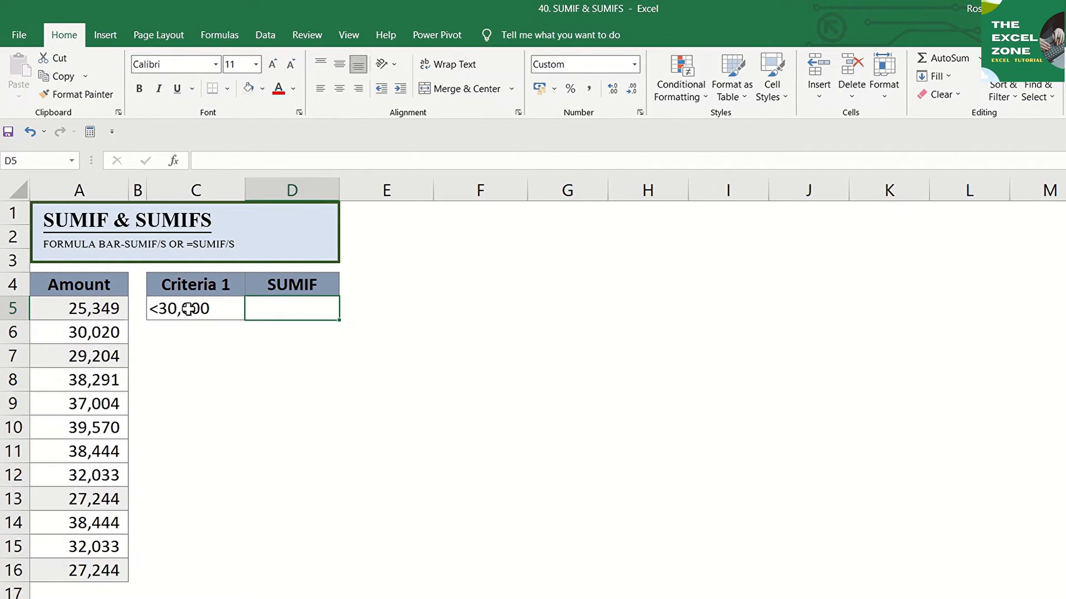
pyautogui.write('=sumif')
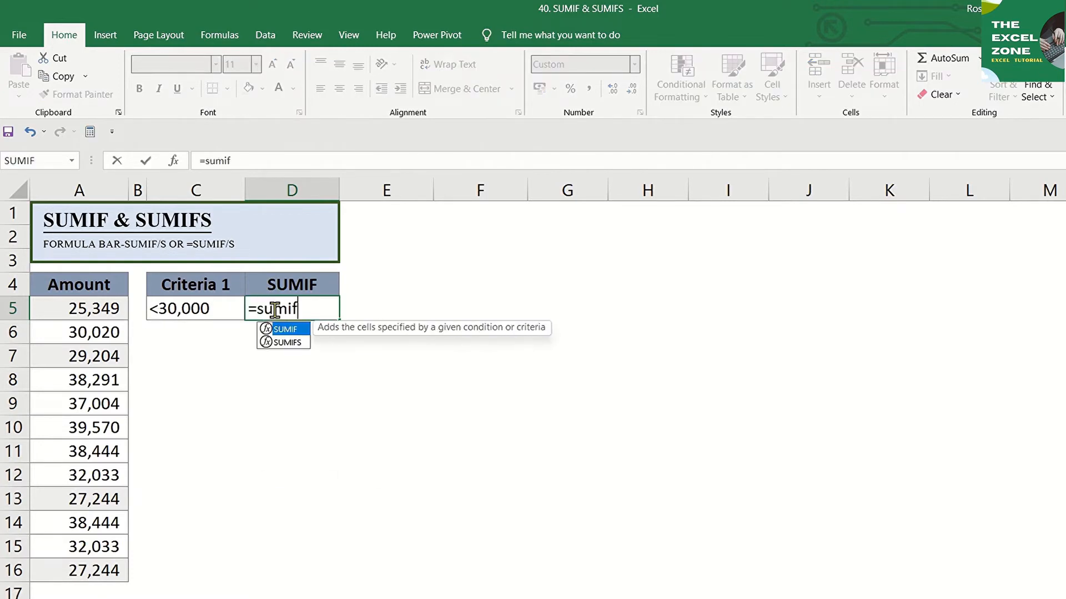
pyautogui.press('Tab')
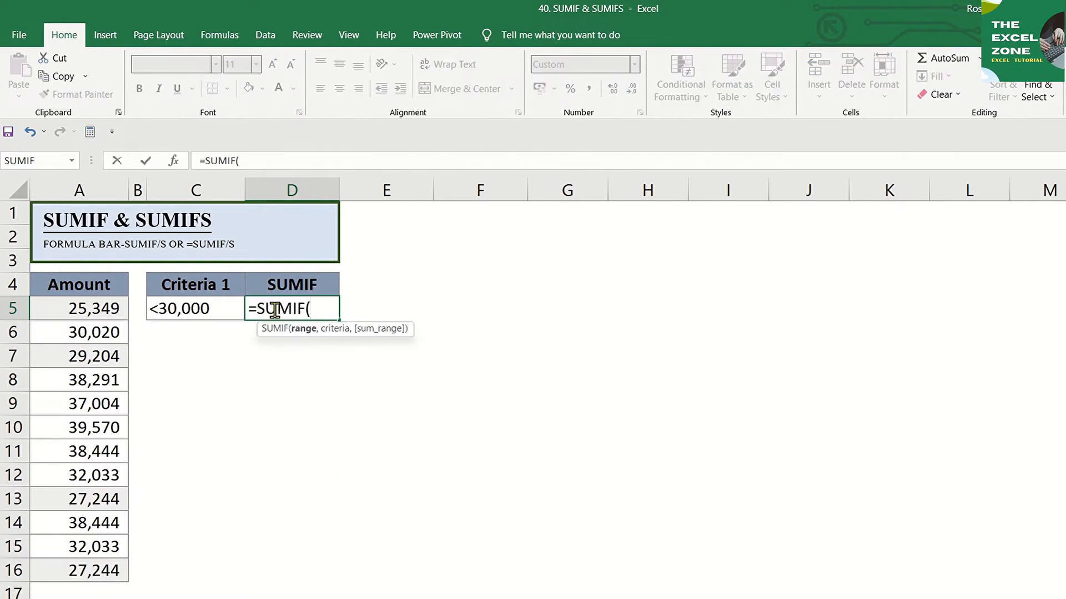
pyautogui.press('Left')
pyautogui.press('Left')
pyautogui.press('Left')
pyautogui.hotkey('ctrl', 'shift', 'Down')
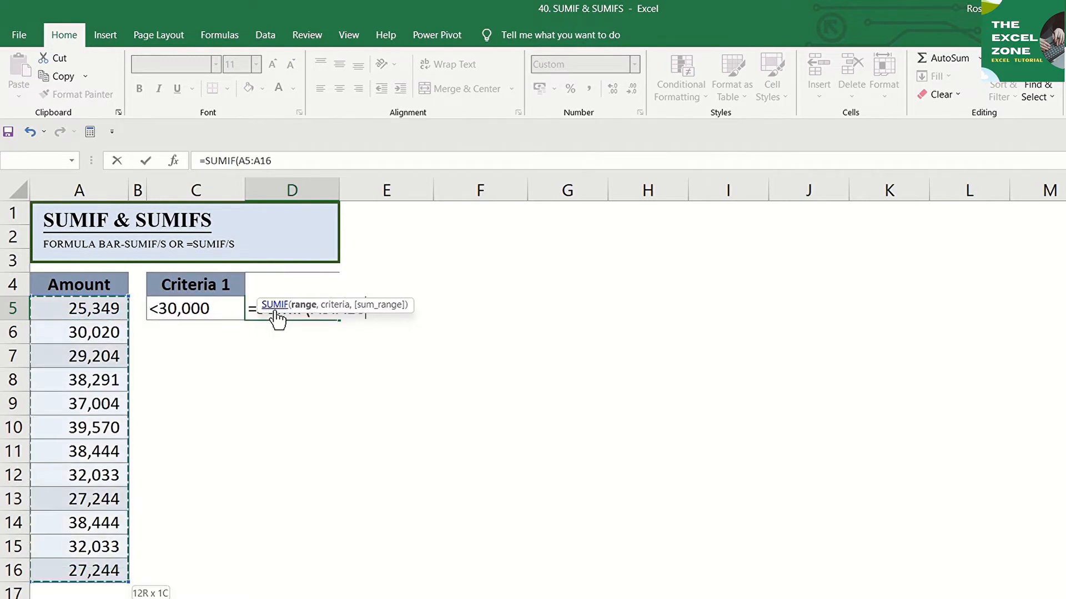
pyautogui.write(',')
pyautogui.press('Left')
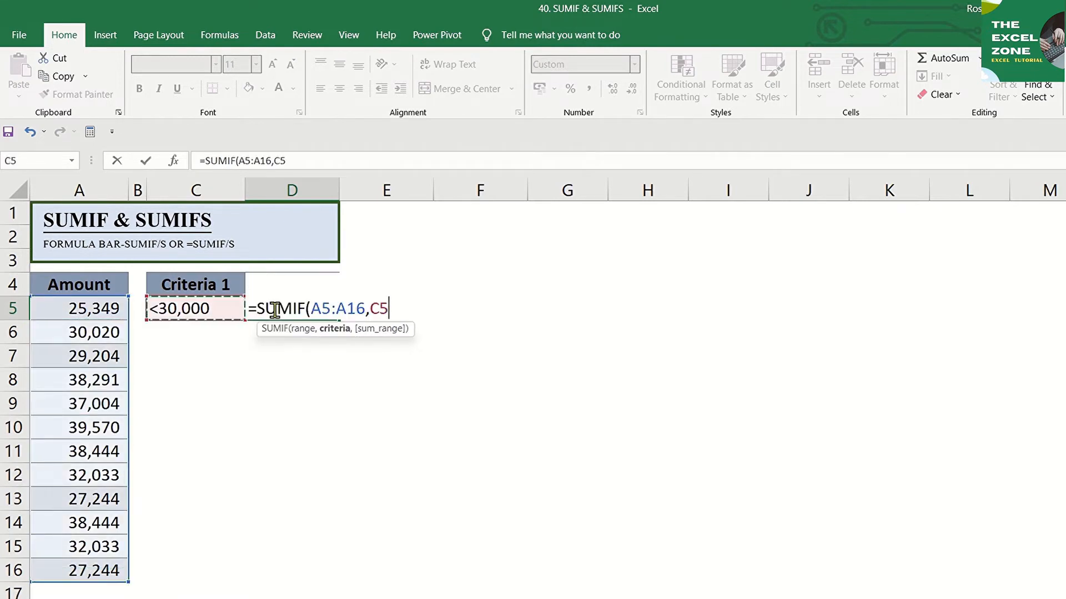
pyautogui.press('Return')
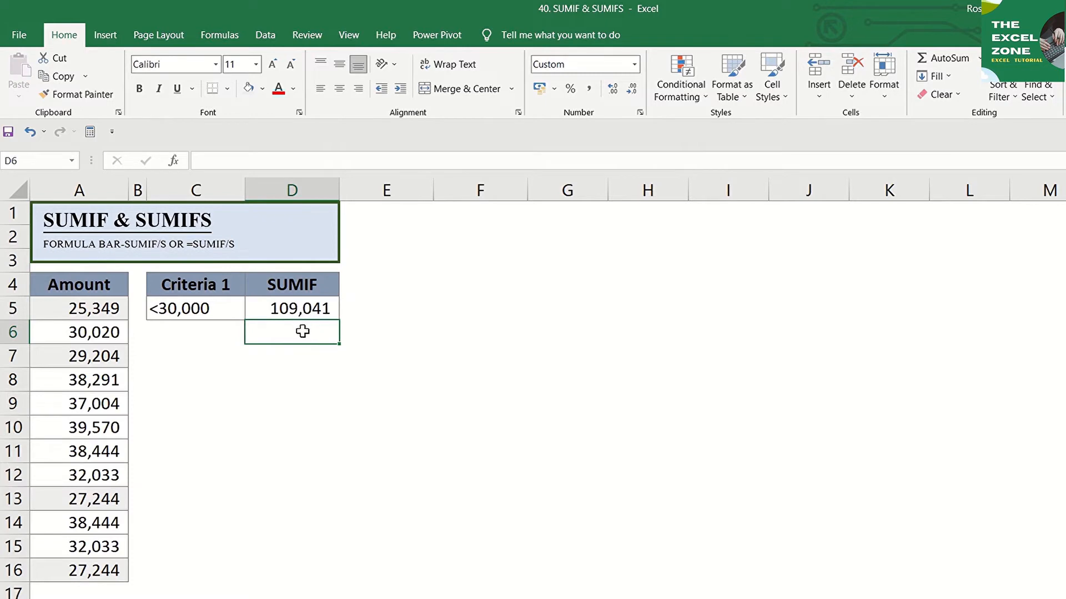
# - Cross-check the SUMIF result by entering =A5+A7+A13+A16 in cell D6
pyautogui.write('=')
pyautogui.press('Left')
pyautogui.press('Left')
pyautogui.press('Left')
pyautogui.press('Up')
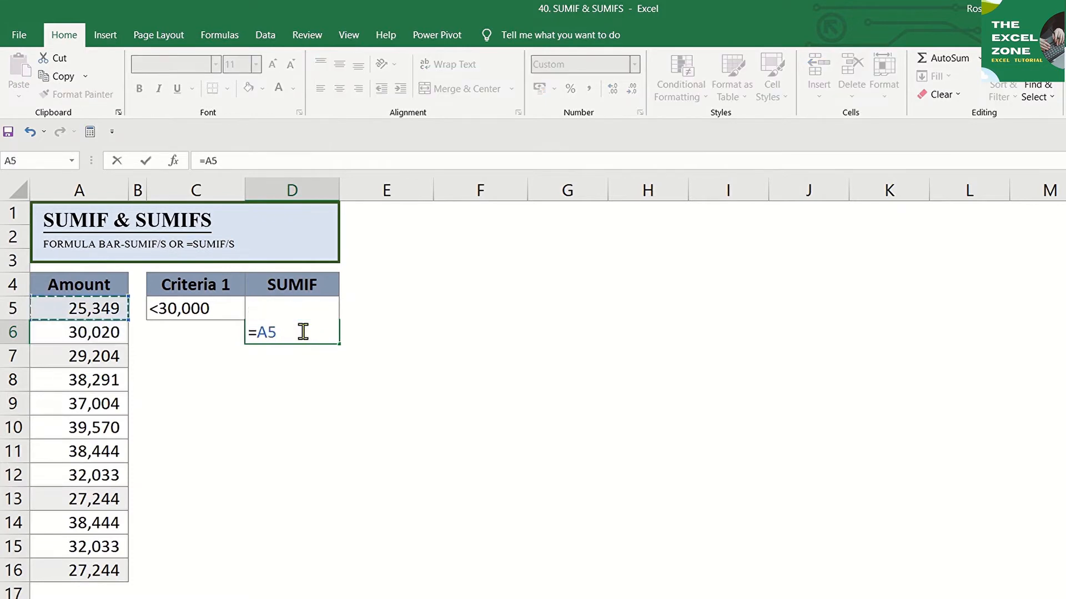
pyautogui.write('+')
pyautogui.press('Left')
pyautogui.press('Left')
pyautogui.press('Left')
pyautogui.press('Down')
pyautogui.write('+')
pyautogui.press('Left')
pyautogui.press('Left')
pyautogui.press('Left')
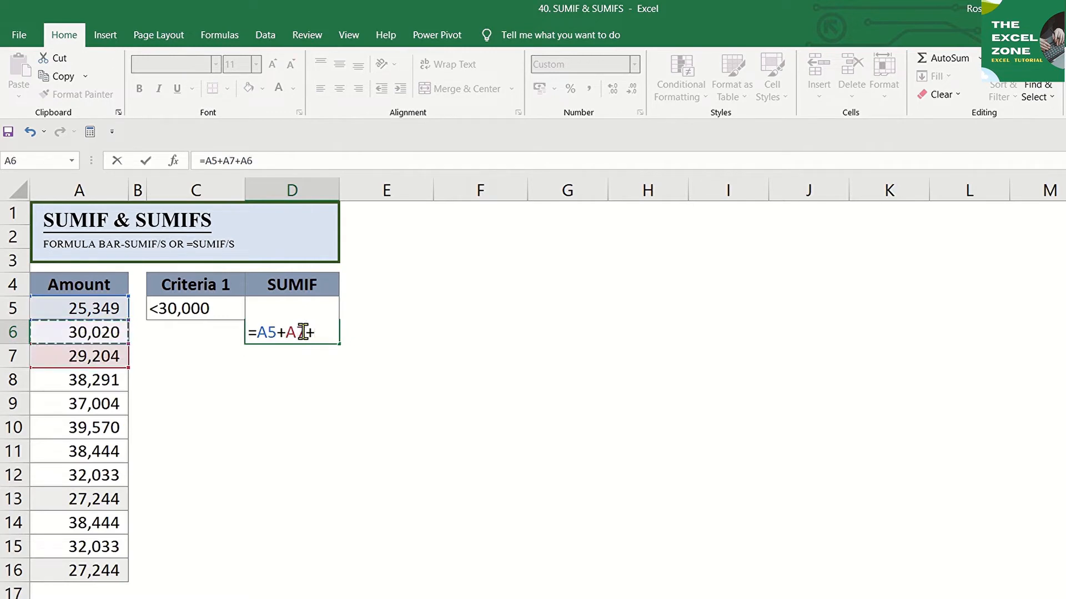
pyautogui.press('Down')
pyautogui.press('Down')
pyautogui.press('Down')
pyautogui.press('Down')
pyautogui.press('Down')
pyautogui.press('Down')
pyautogui.press('Down')
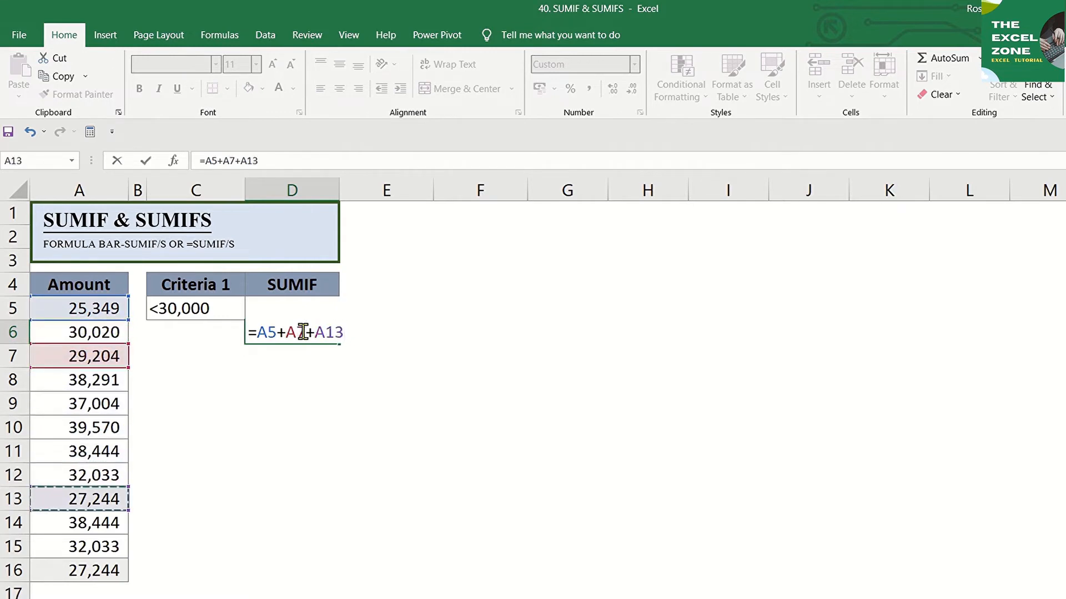
pyautogui.write('+')
pyautogui.press('Left')
pyautogui.press('Left')
pyautogui.press('Left')
pyautogui.press('Down')
pyautogui.press('Down')
pyautogui.press('Down')
pyautogui.press('Down')
pyautogui.press('Down')
pyautogui.press('Down')
pyautogui.press('Down')
pyautogui.press('Down')
pyautogui.press('Down')
pyautogui.press('Down')
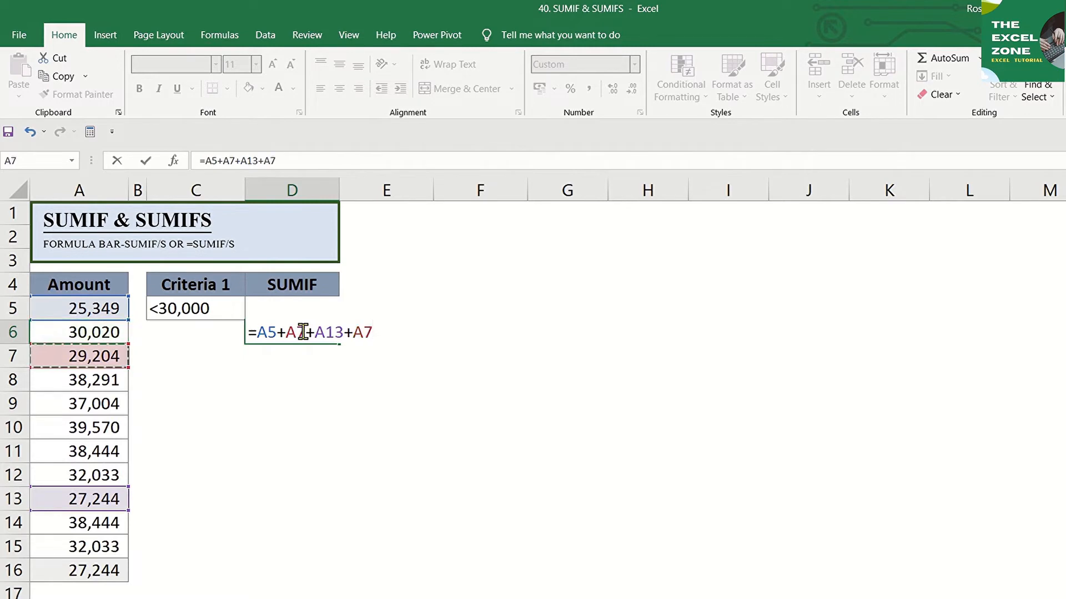
pyautogui.press('Return')
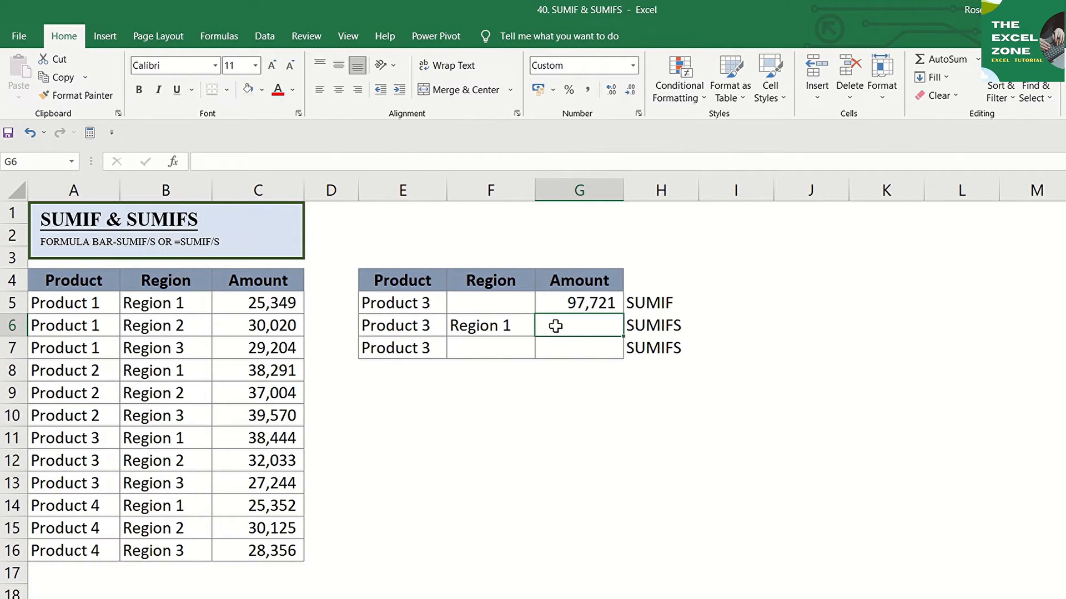
# - On the product and region sheet, start a SUMIFS formula in cell G6 with C5:C16 as the sum range
pyautogui.write('=sumifs')
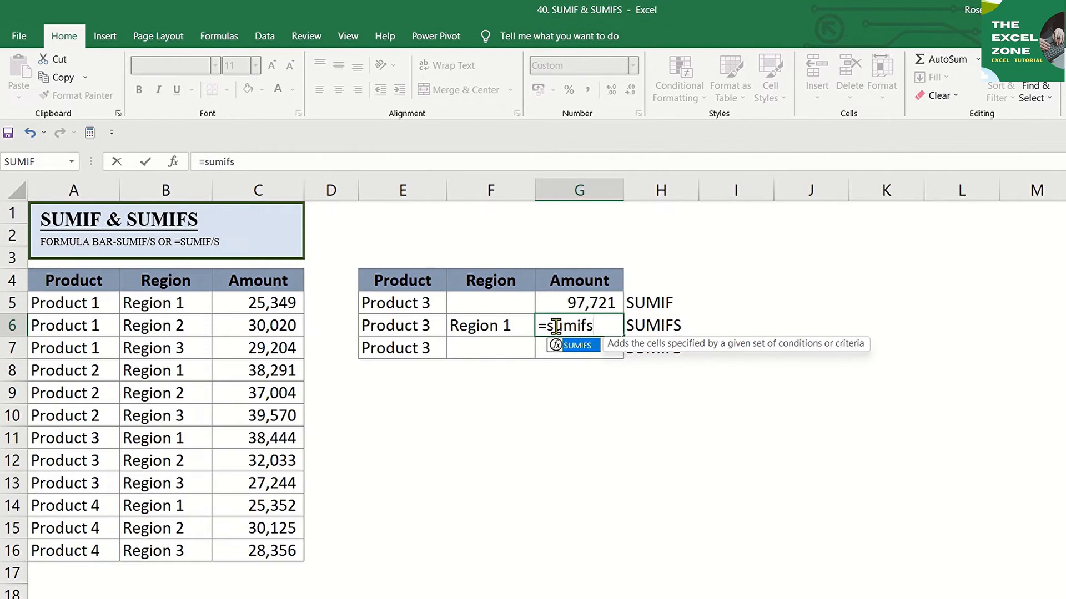
pyautogui.press('Tab')
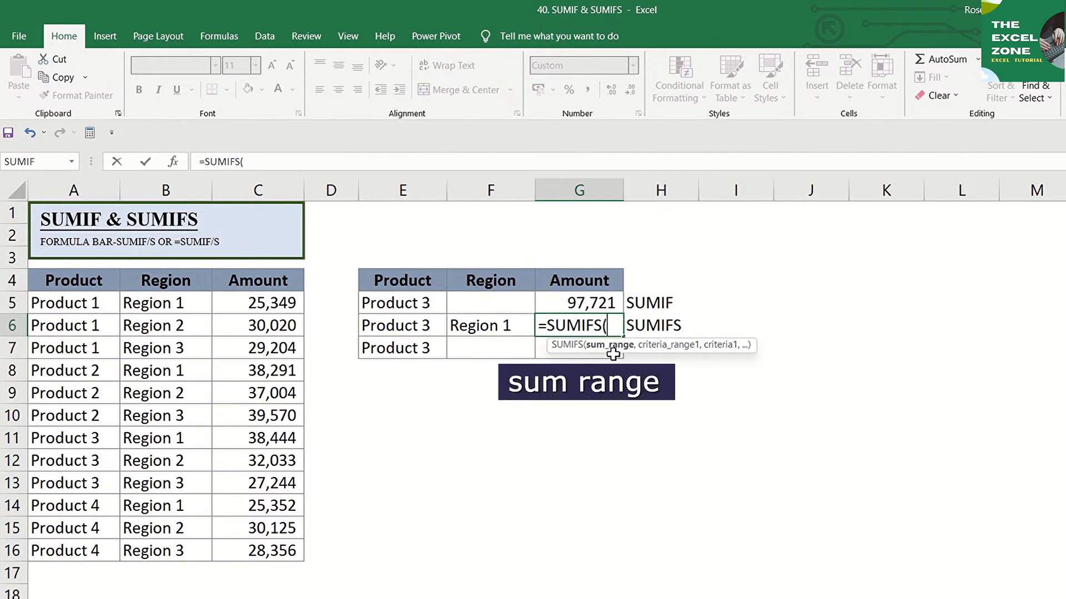
pyautogui.press('Left')
pyautogui.press('Left')
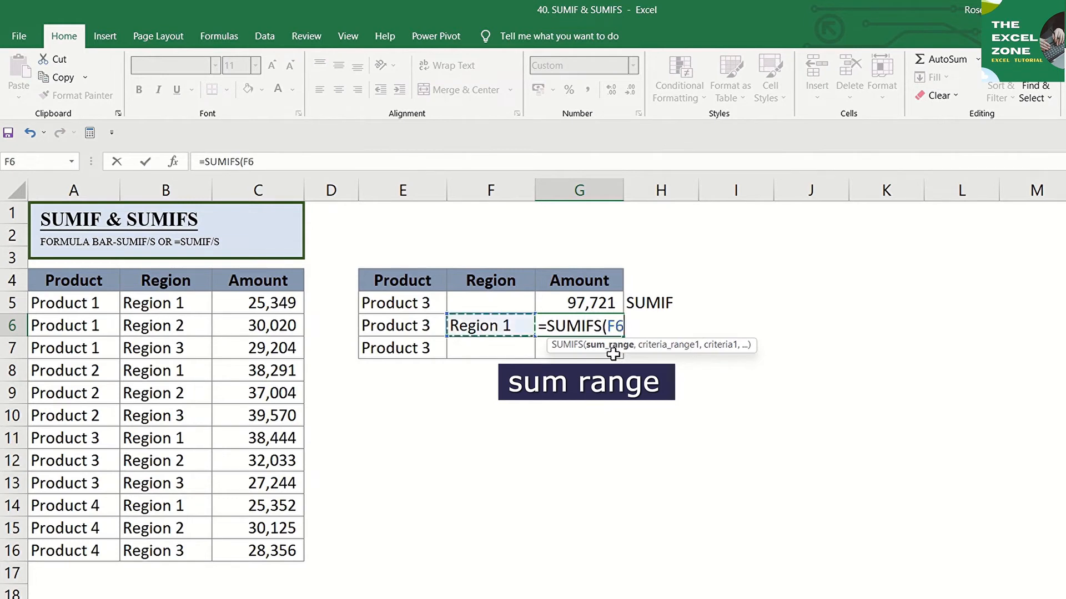
pyautogui.press('Left')
pyautogui.press('Up')
pyautogui.press('Left')
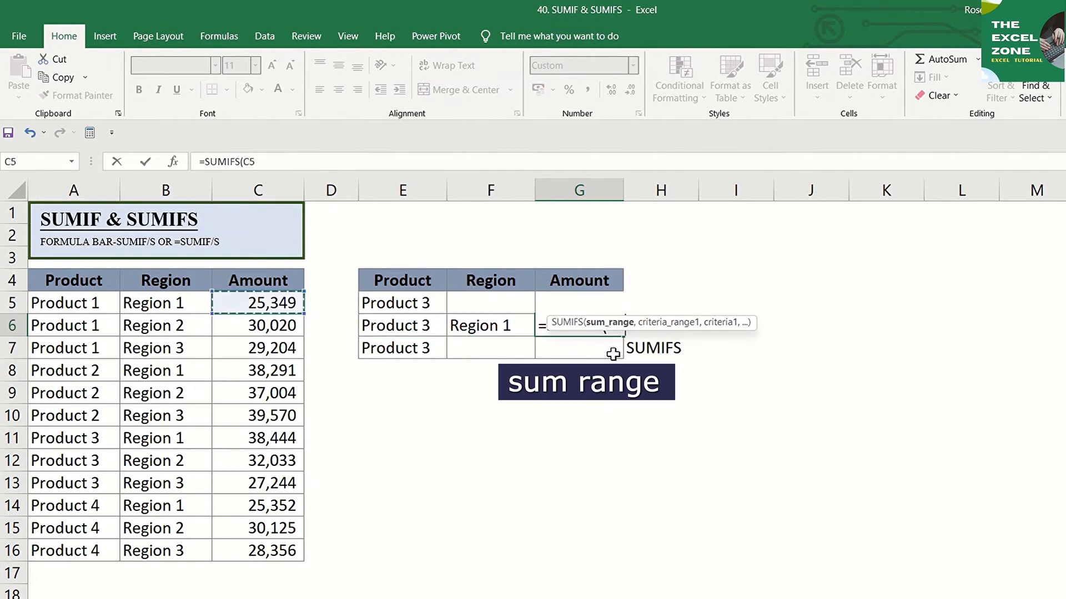
pyautogui.hotkey('ctrl', 'shift', 'Down')
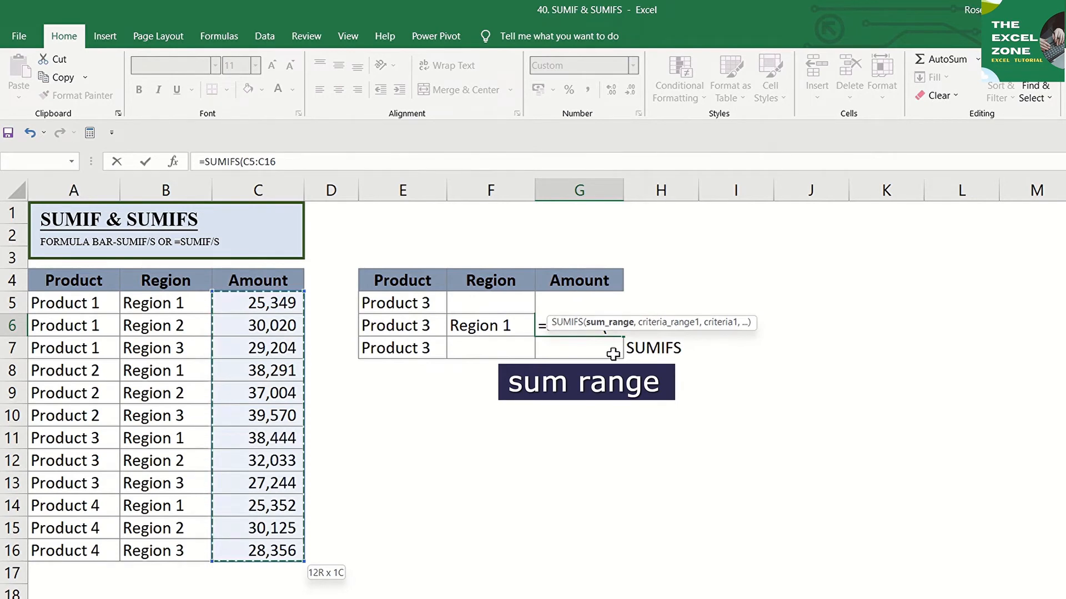
# - Add A5:A16 as the first criteria range and E6 as its criterion in the G6 SUMIFS formula
pyautogui.write(',')
pyautogui.press('Left')
pyautogui.press('Left')
pyautogui.press('Left')
pyautogui.press('Left')
pyautogui.press('Left')
pyautogui.press('Left')
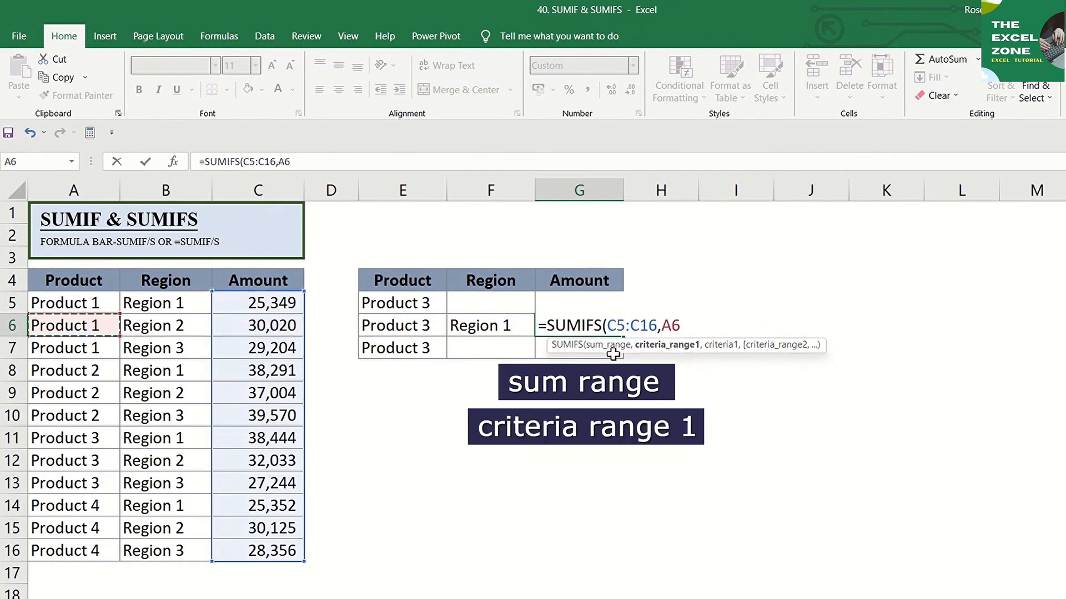
pyautogui.press('Up')
pyautogui.hotkey('ctrl', 'shift', 'Down')
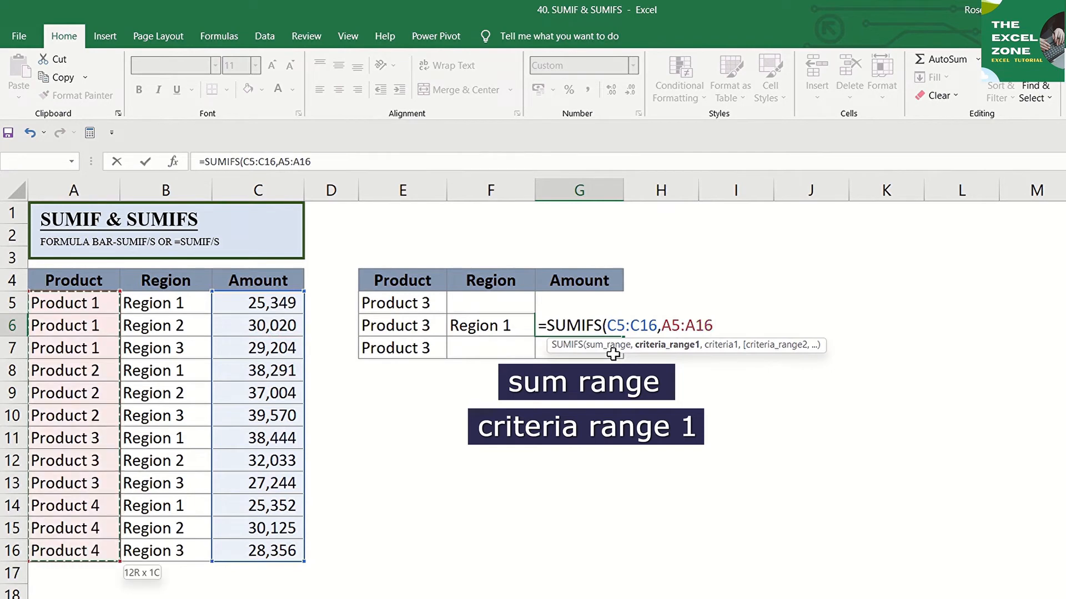
pyautogui.write(',')
pyautogui.press('Left')
pyautogui.press('Left')
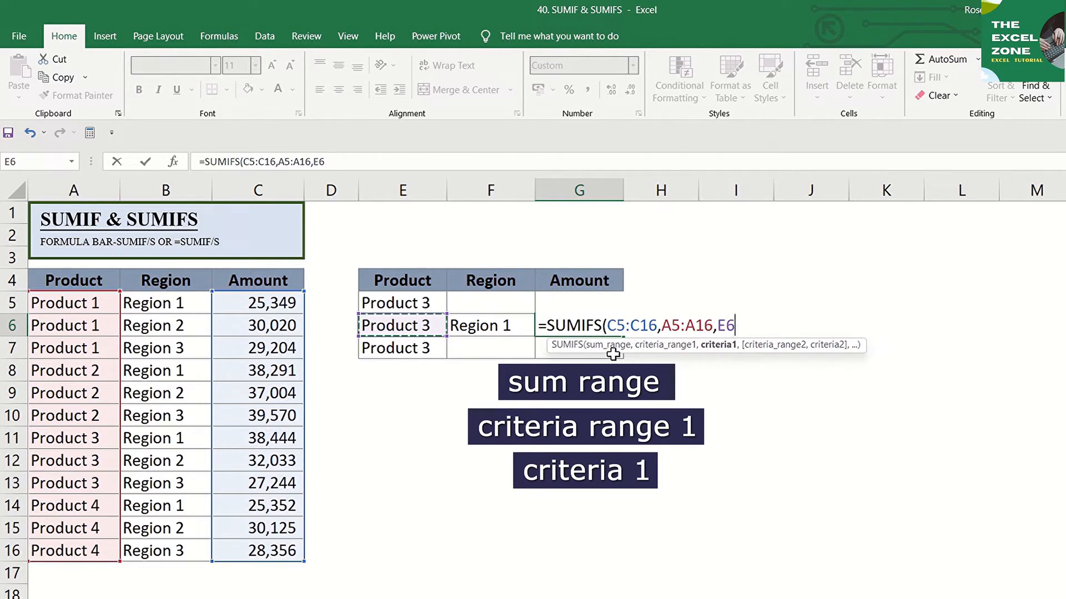
# - Add B5:B16 as the second criteria range and F6 as its criterion, completing the SUMIFS formula in G6
pyautogui.write(',')
pyautogui.press('Right')
pyautogui.press('Left')
pyautogui.press('Left')
pyautogui.press('Left')
pyautogui.press('Left')
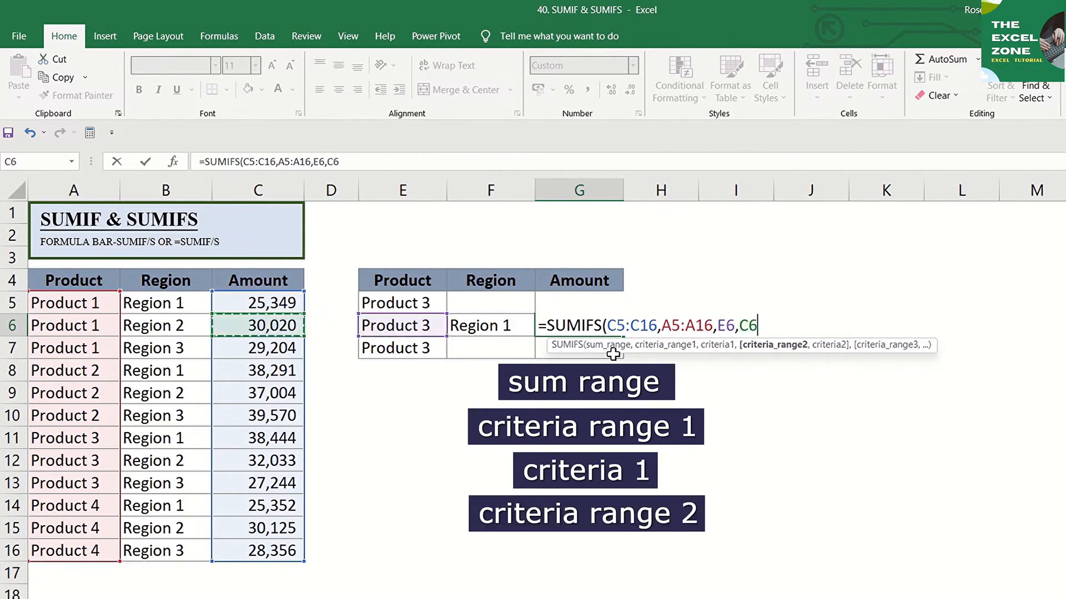
pyautogui.press('Up')
pyautogui.hotkey('ctrl', 'shift', 'Down')
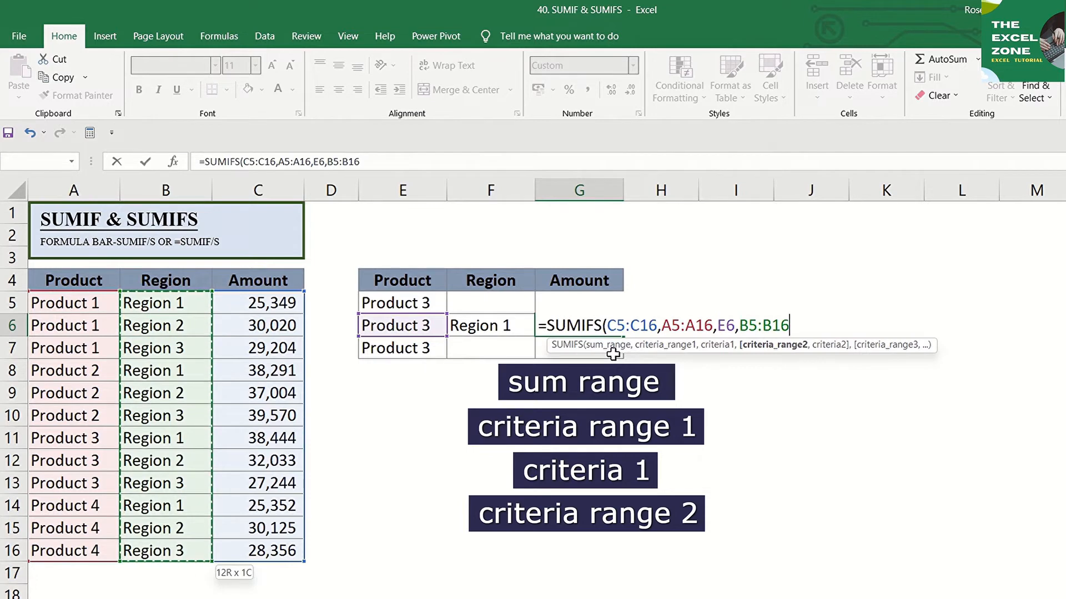
pyautogui.write(',')
pyautogui.press('Left')
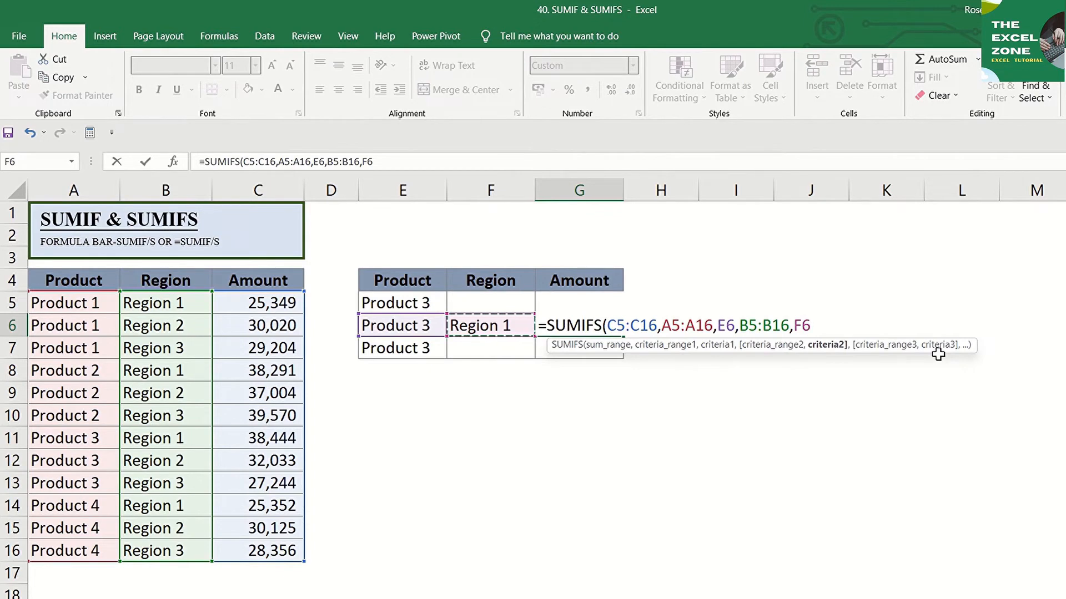
pyautogui.press('Return')
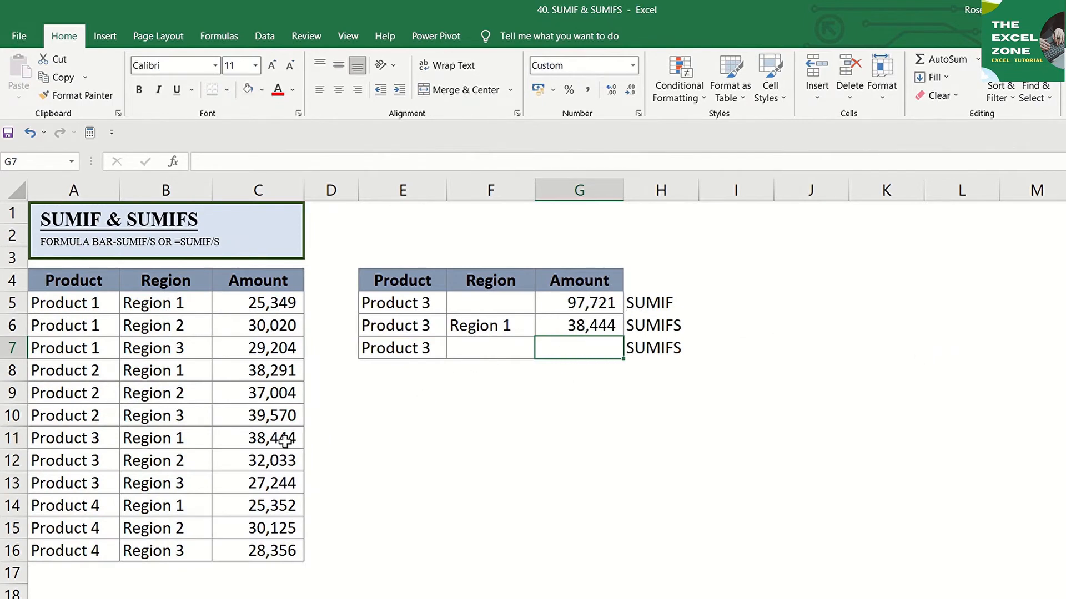
# - Start a SUMIFS formula in cell G7 with C5:C16 as the sum range
pyautogui.doubleClick(590, 350)
pyautogui.write('=sumif')
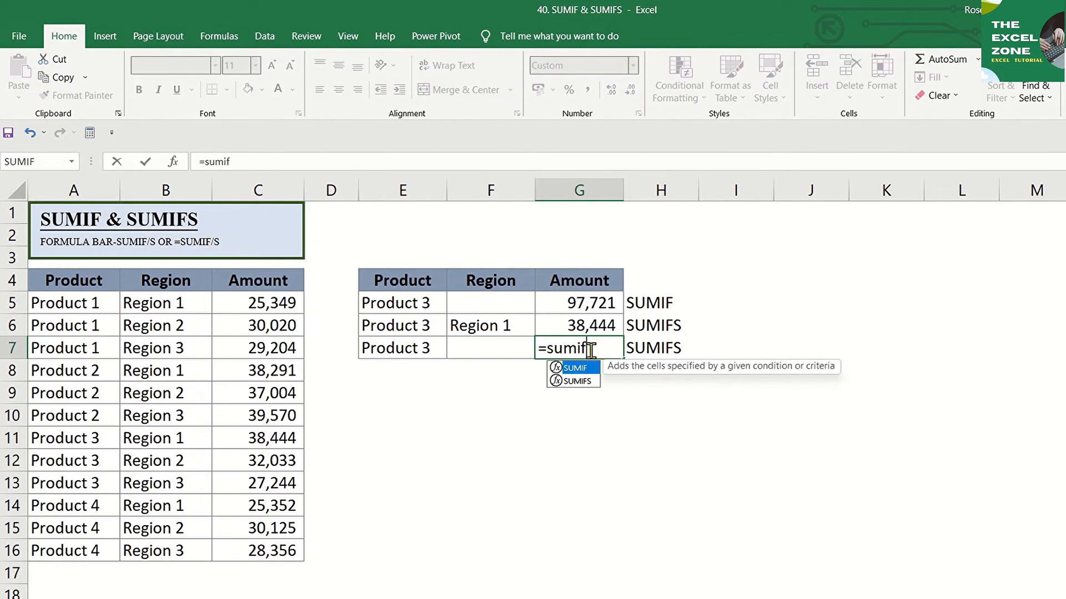
pyautogui.write('s')
pyautogui.press('Tab')
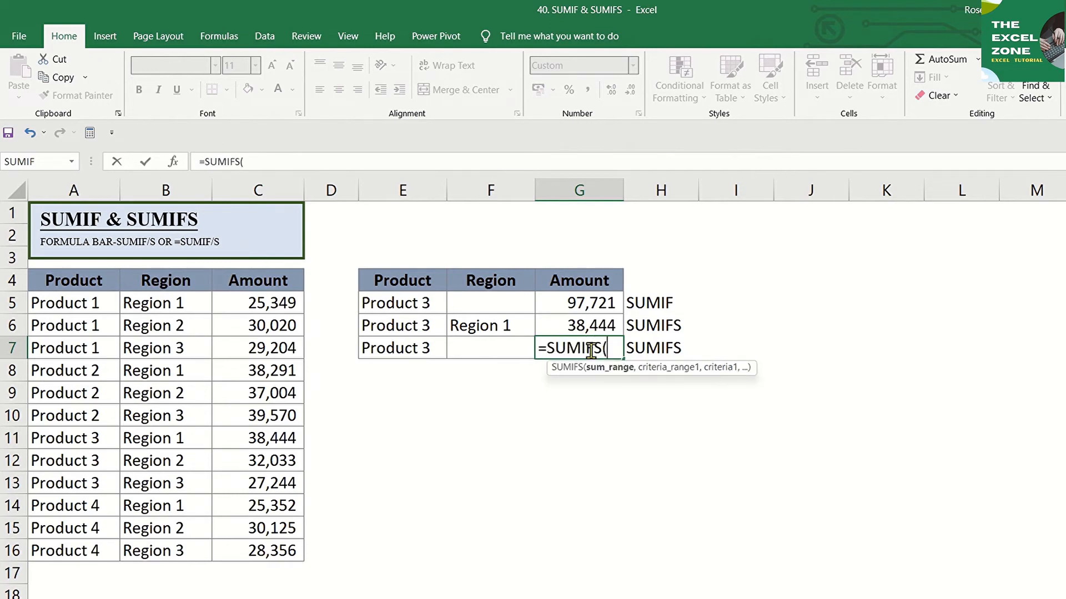
pyautogui.press('Left')
pyautogui.press('Left')
pyautogui.press('Left')
pyautogui.press('Left')
pyautogui.press('Up')
pyautogui.press('Up')
pyautogui.hotkey('ctrl', 'shift', 'Down')
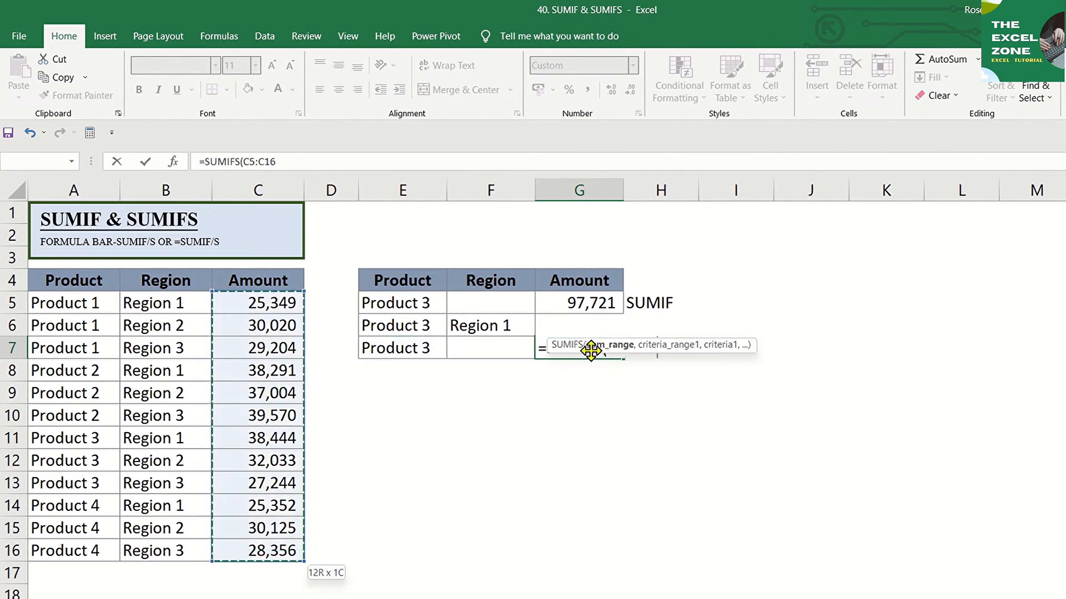
# - Complete the G7 SUMIFS formula with A5:A16 as the only criteria range and E7 as its criterion
pyautogui.write(',')
pyautogui.press('Left')
pyautogui.press('Left')
pyautogui.press('Left')
pyautogui.press('Left')
pyautogui.press('Left')
pyautogui.press('Left')
pyautogui.press('Up')
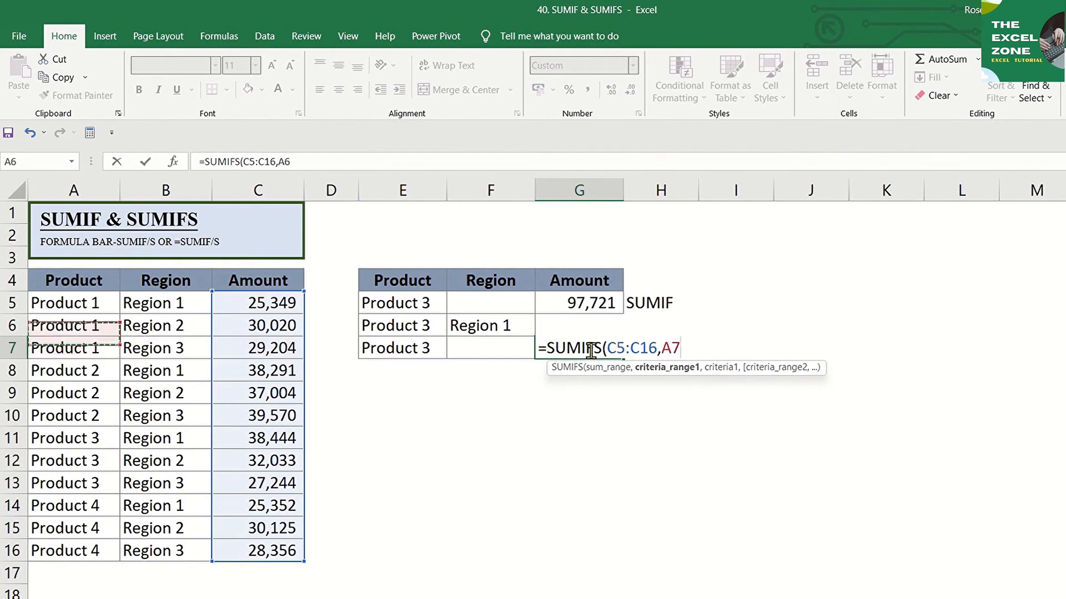
pyautogui.press('Up')
pyautogui.hotkey('ctrl', 'shift', 'Down')
pyautogui.write(',')
pyautogui.press('Left')
pyautogui.press('Left')
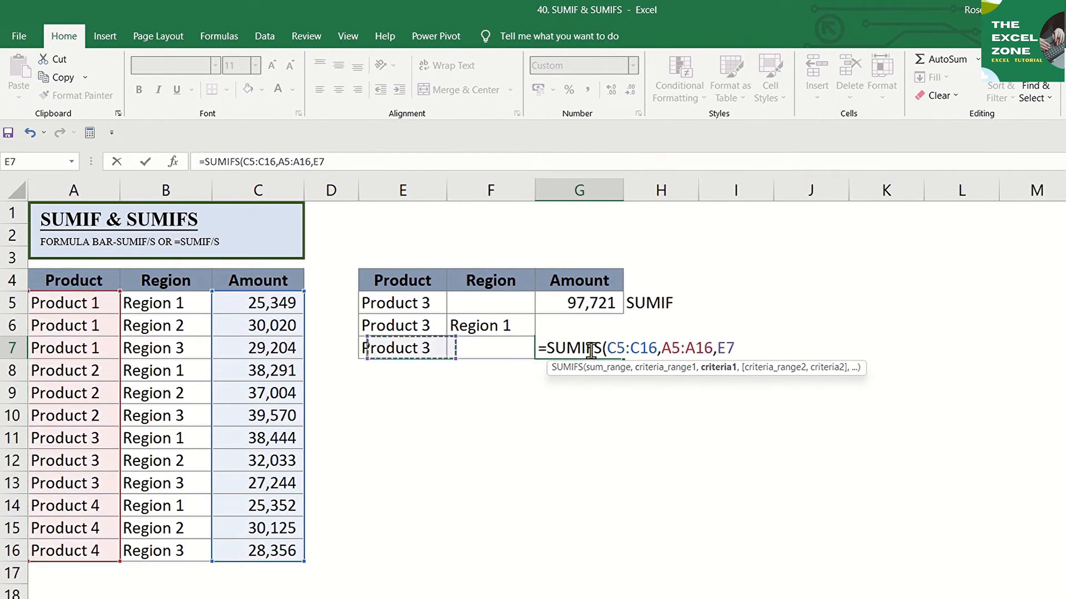
pyautogui.press('Return')
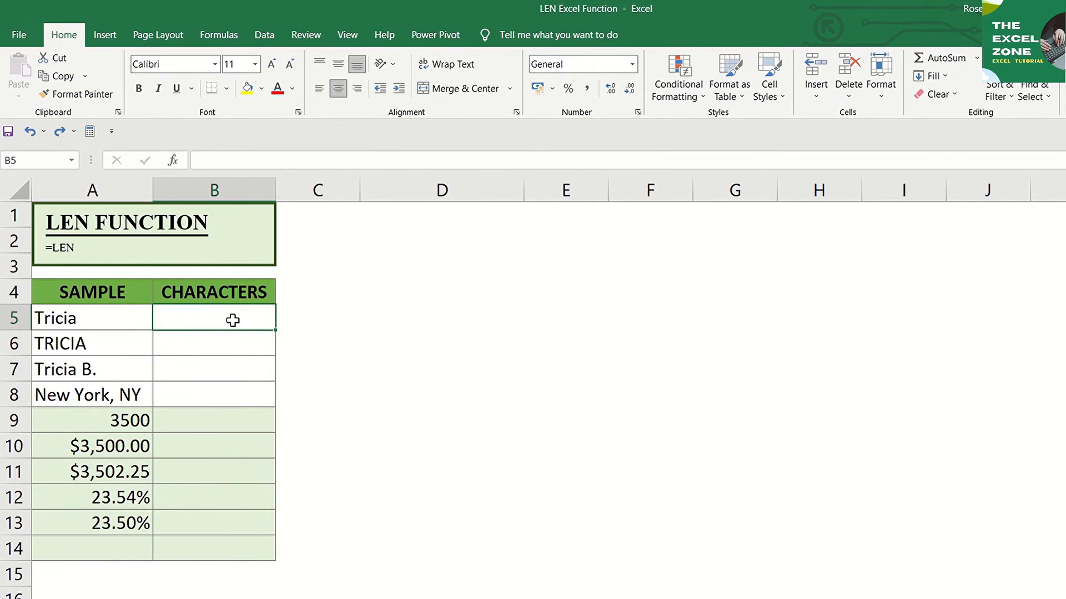
# - In the LEN function workbook, enter =LEN(A5) in cell B5 to count the first sample's characters
pyautogui.write('=LEN')
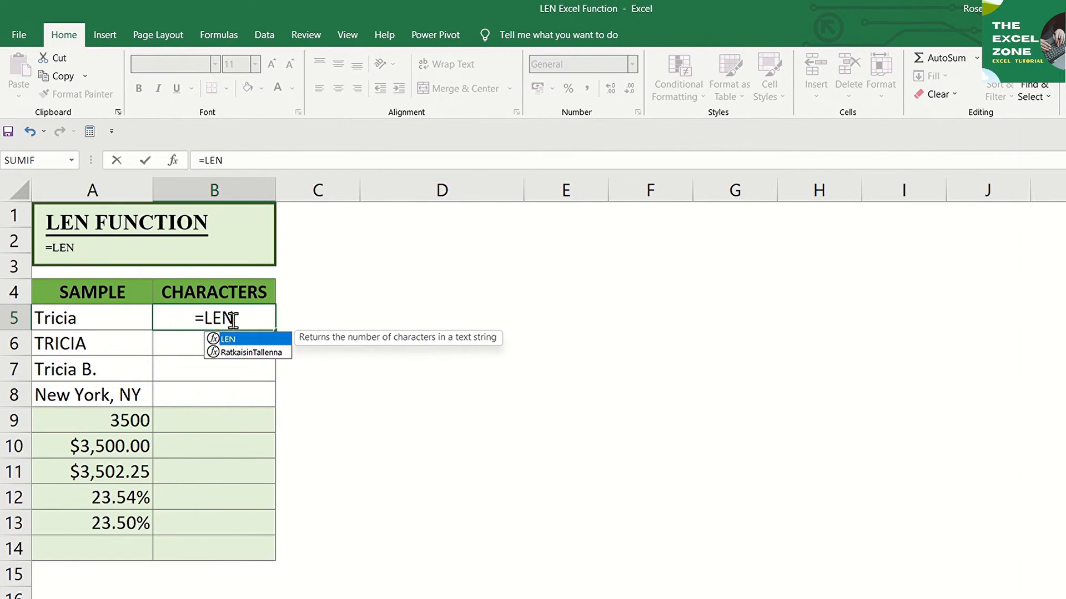
pyautogui.write('(')
pyautogui.press('Left')
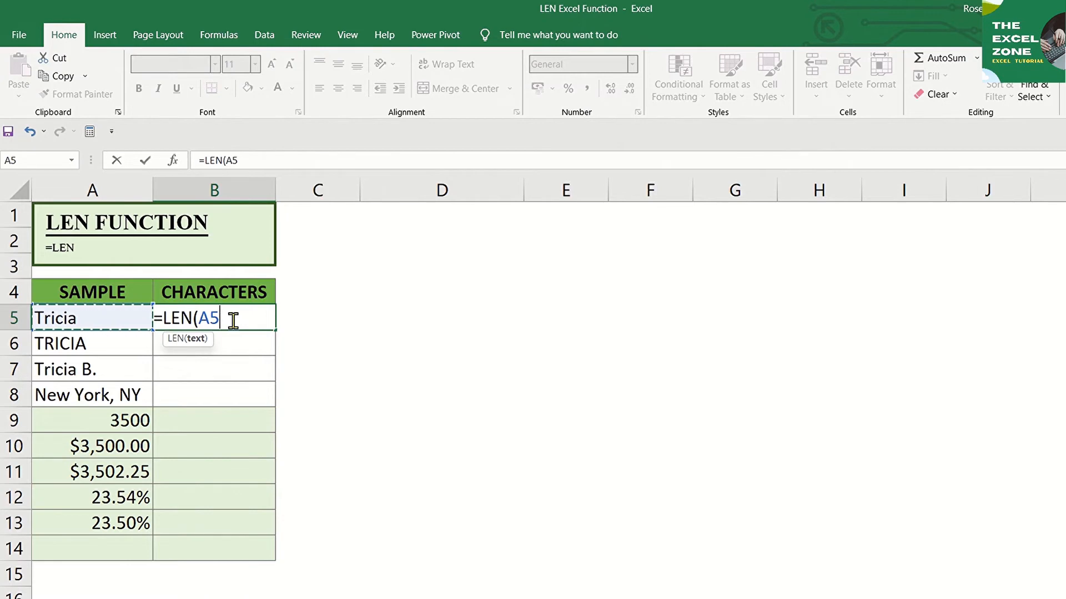
pyautogui.press('Return')
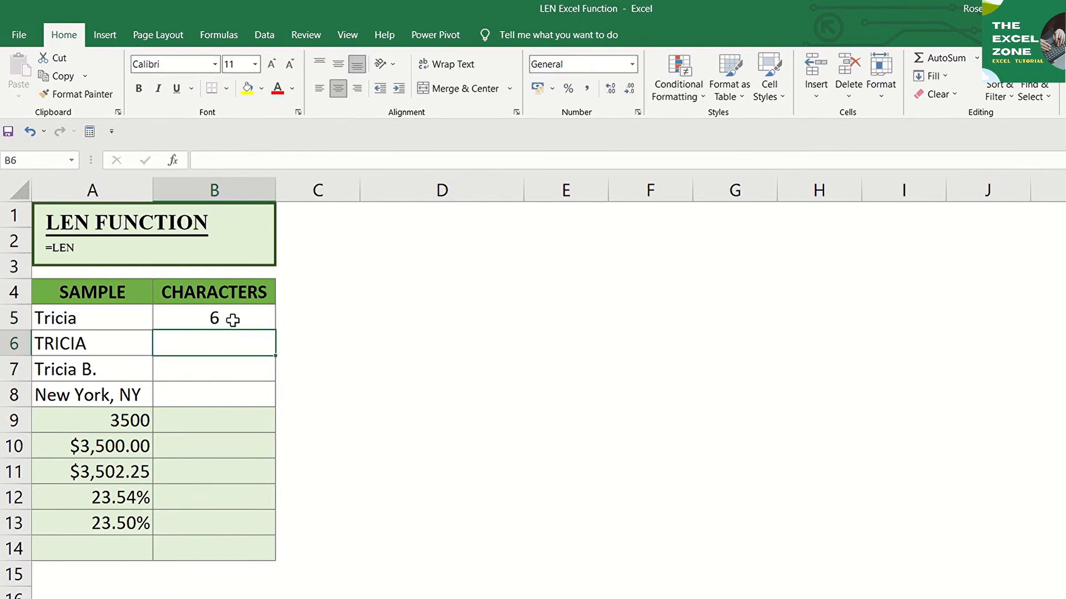
# - Copy the LEN formula from B5 and paste only the formula into B6:B14
pyautogui.click(232, 320)
pyautogui.hotkey('ctrl', 'c')
pyautogui.press('Down')
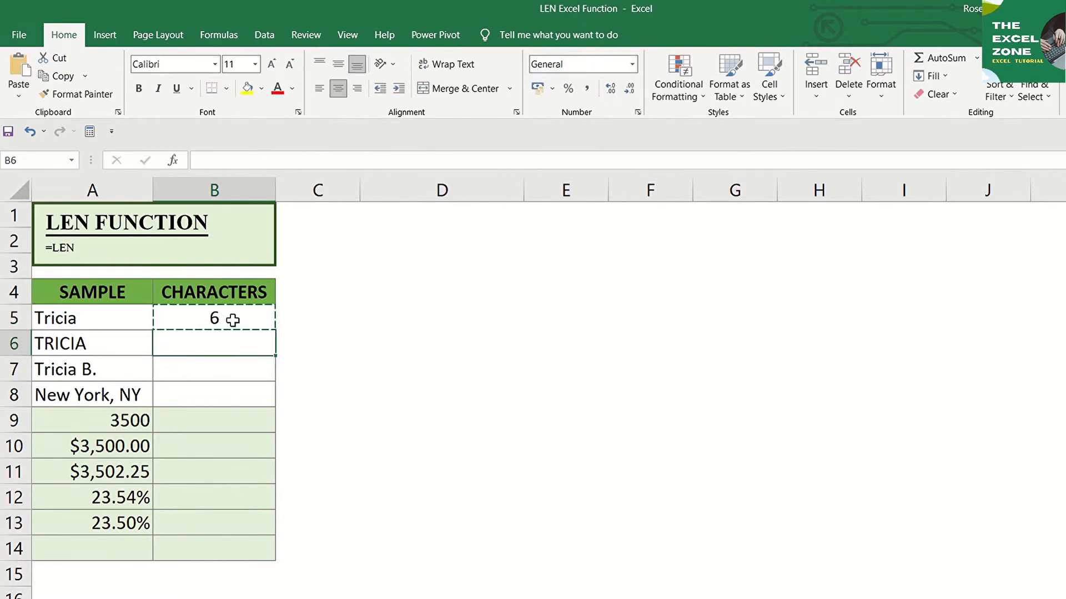
pyautogui.hotkey('shift', 'Down')
pyautogui.hotkey('shift', 'Down')
pyautogui.hotkey('shift', 'Down')
pyautogui.hotkey('shift', 'Down')
pyautogui.hotkey('shift', 'Down')
pyautogui.hotkey('shift', 'Down')
pyautogui.hotkey('shift', 'Down')
pyautogui.hotkey('shift', 'Down')
pyautogui.hotkey('ctrl', 'alt', 'v')
pyautogui.press('f')
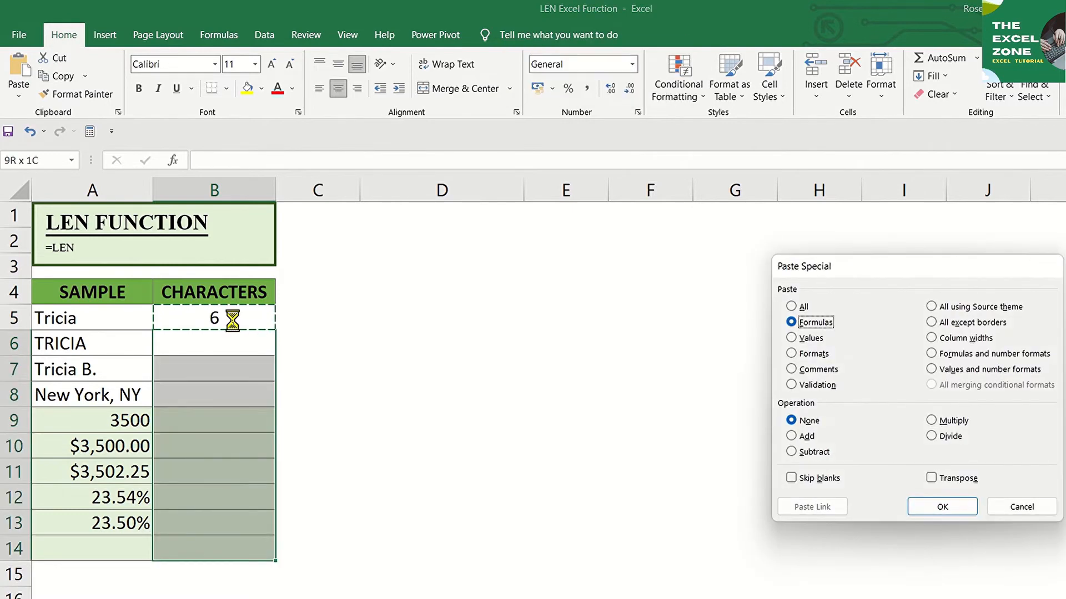
pyautogui.press('Return')
pyautogui.press('Escape')
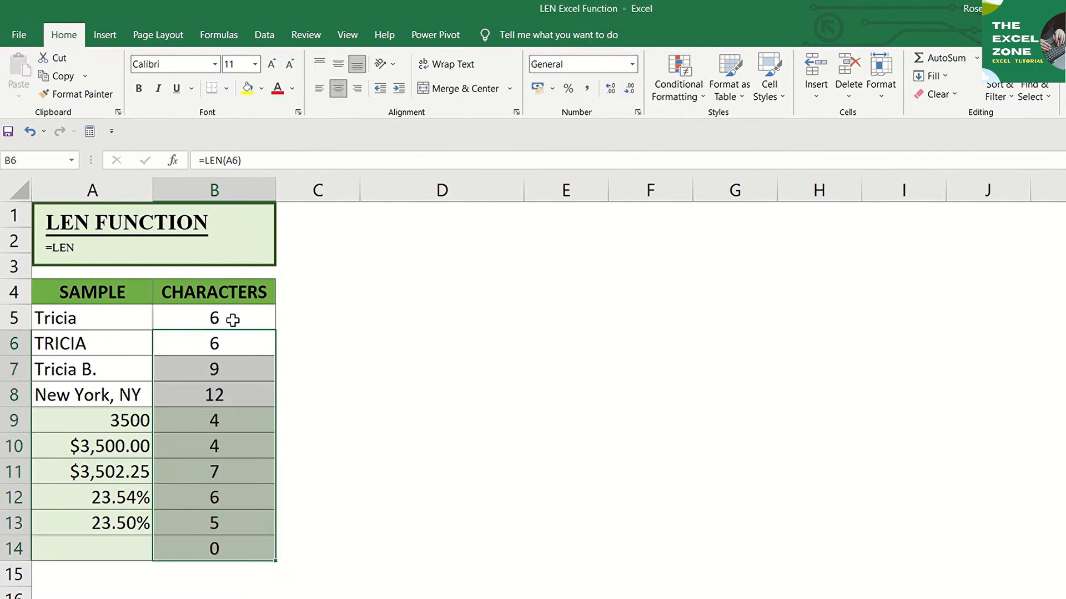
# - Compare the character counts in B5:B9 with the text samples and the unformatted number beside them
pyautogui.click(232, 320)
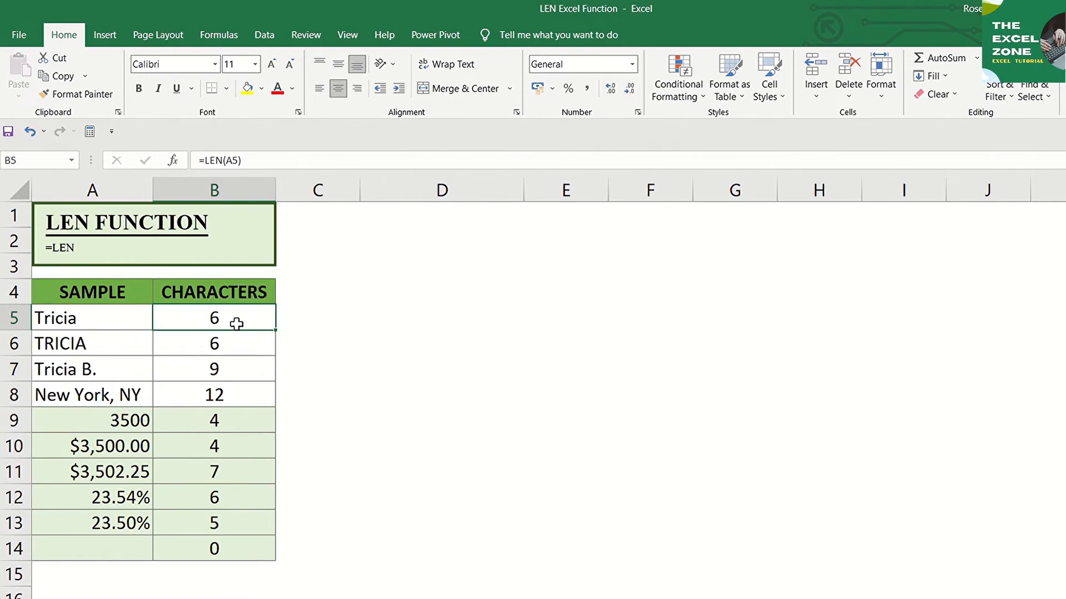
pyautogui.click(227, 345)
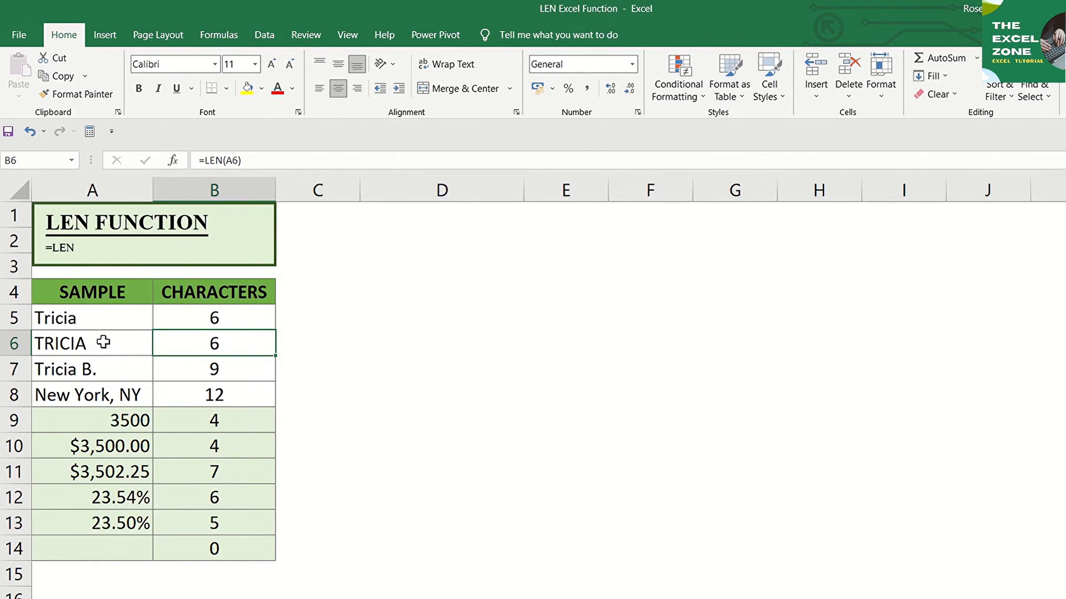
pyautogui.click(231, 369)
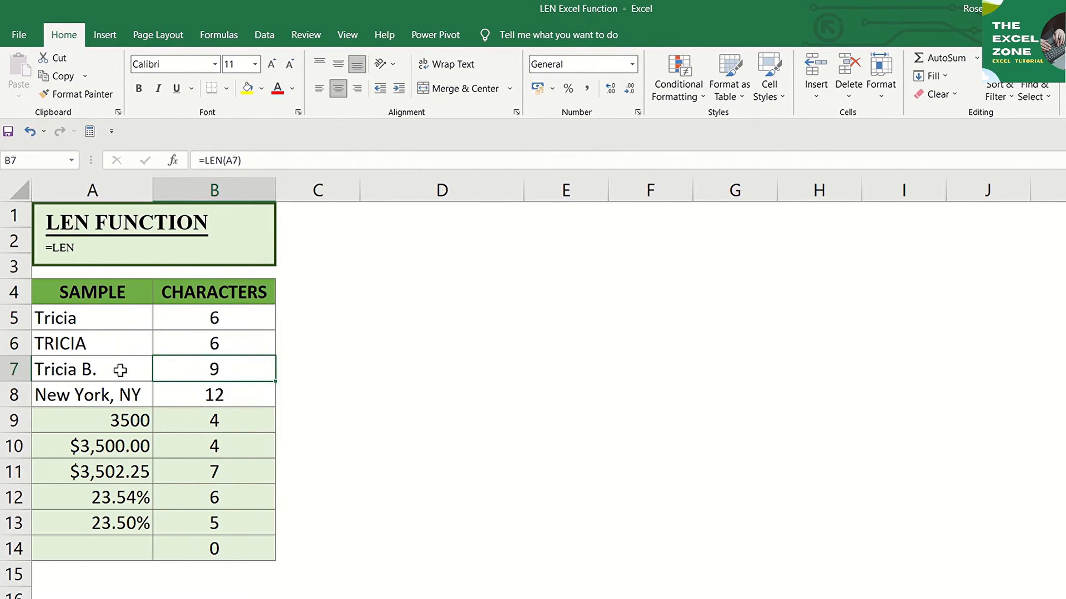
pyautogui.click(238, 398)
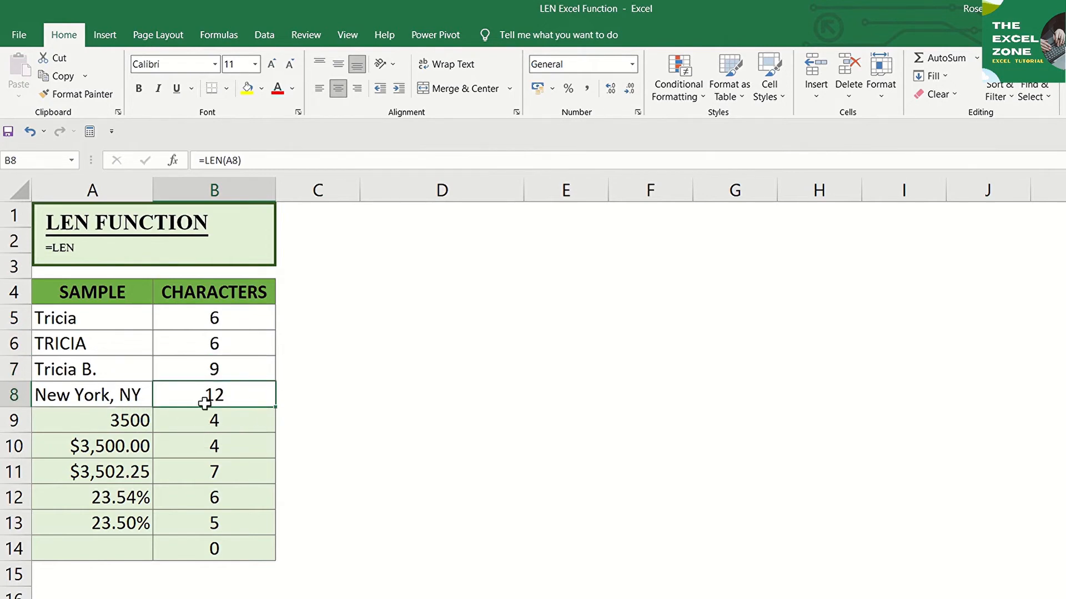
pyautogui.click(231, 426)
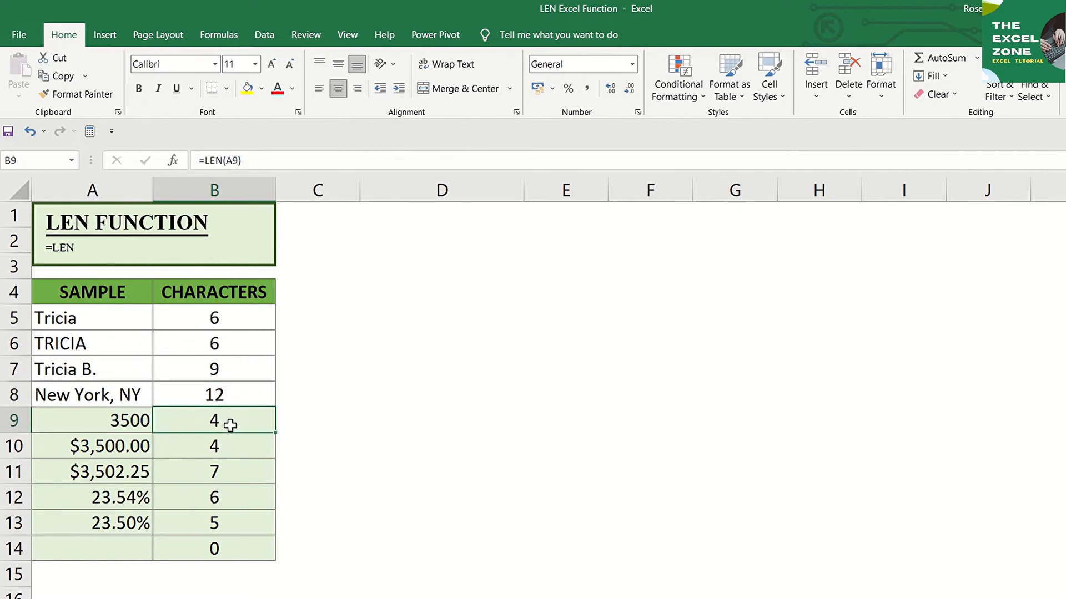
pyautogui.click(127, 423)
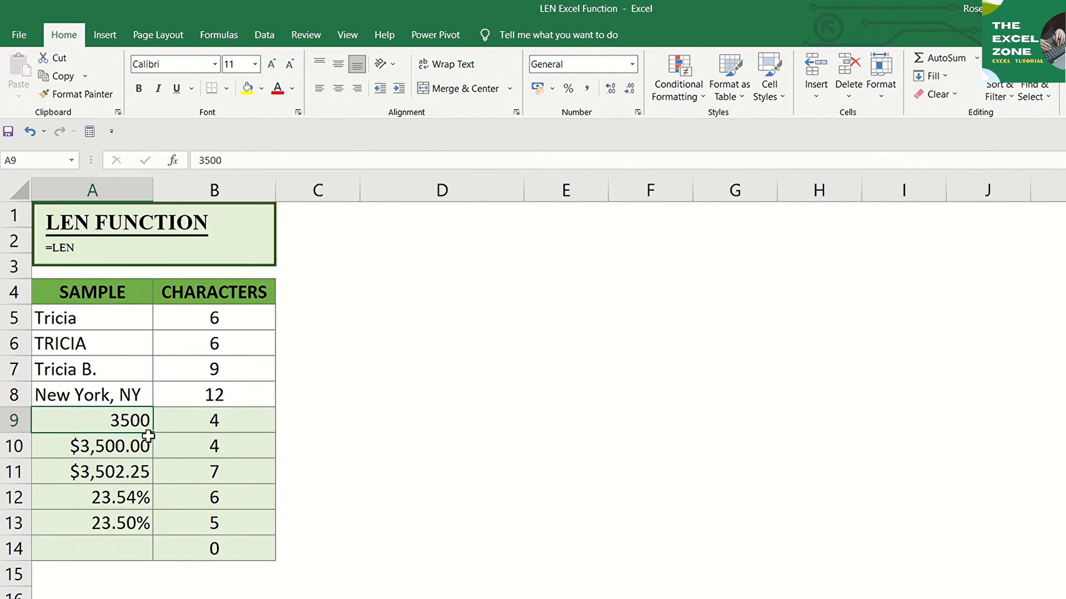
# - Examine the underlying values of the currency samples in A10 and A11 against their LEN formulas
pyautogui.click(212, 448)
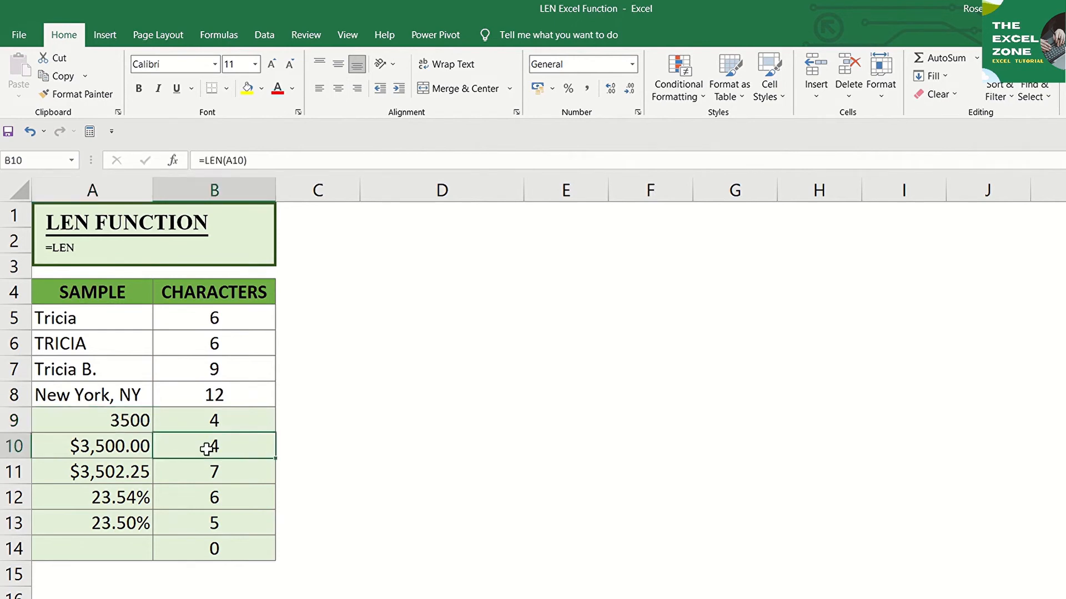
pyautogui.click(240, 450)
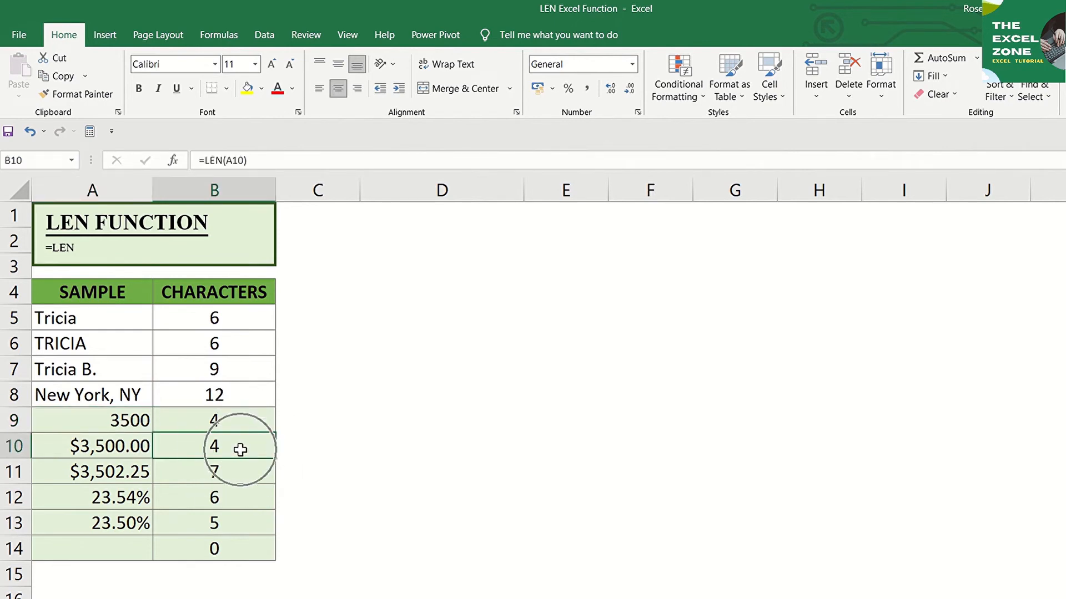
pyautogui.click(116, 449)
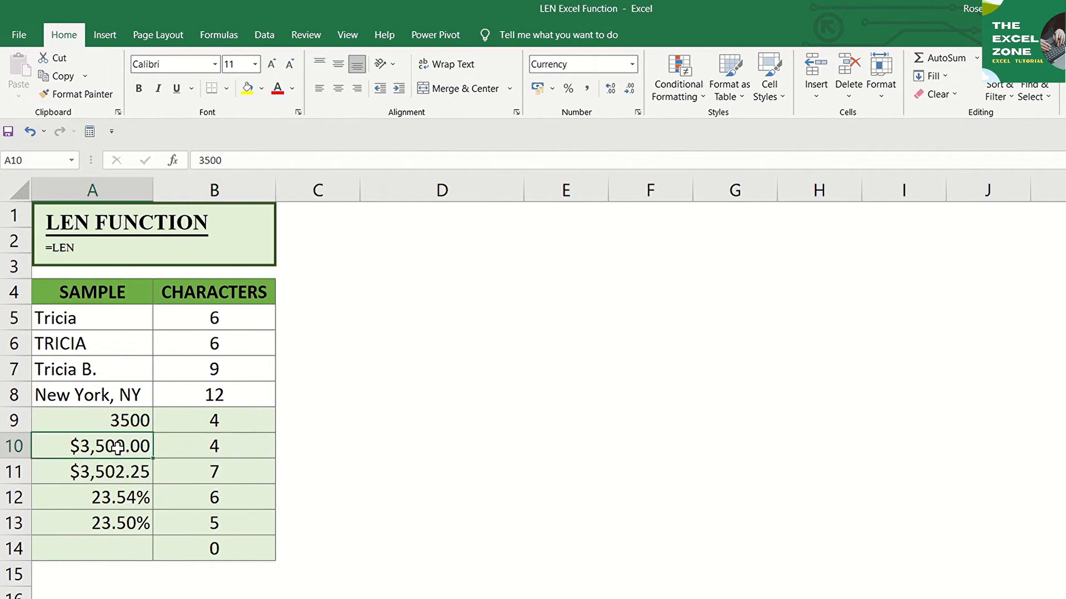
pyautogui.doubleClick(117, 449)
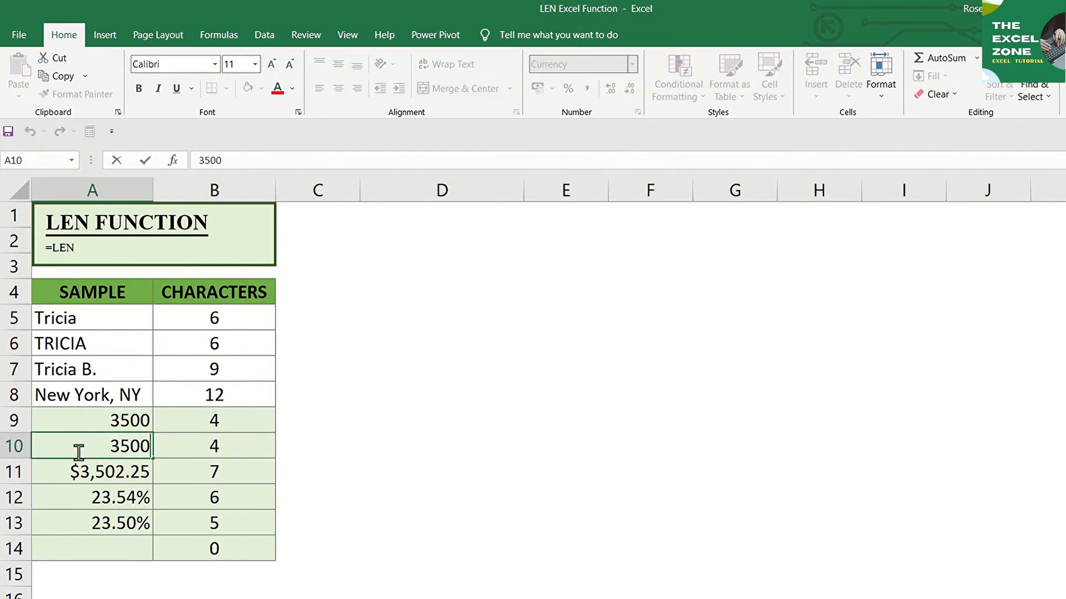
pyautogui.press('Escape')
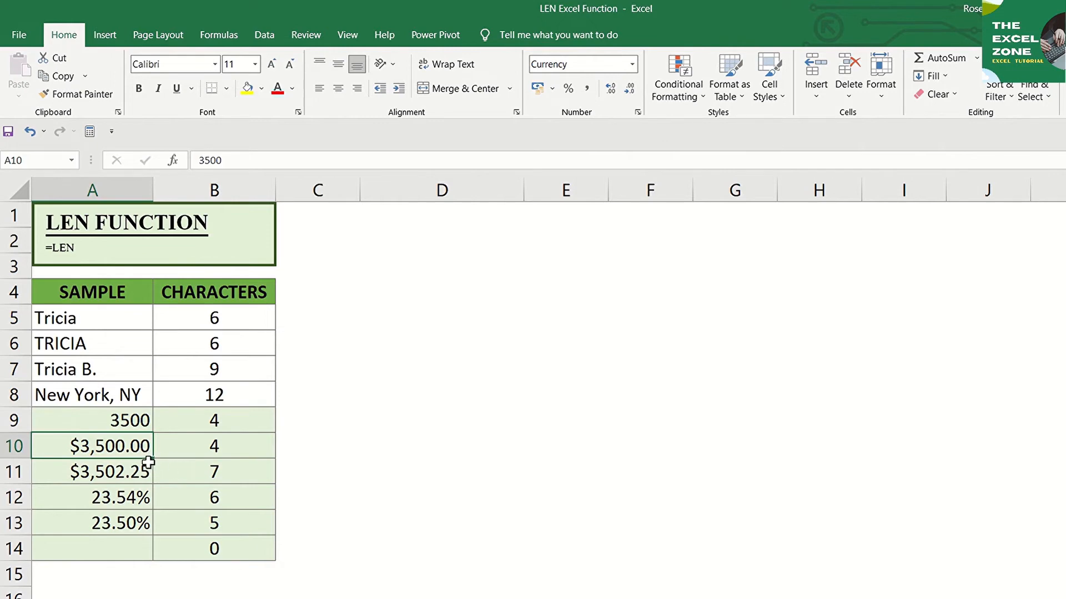
pyautogui.click(225, 478)
pyautogui.click(226, 477)
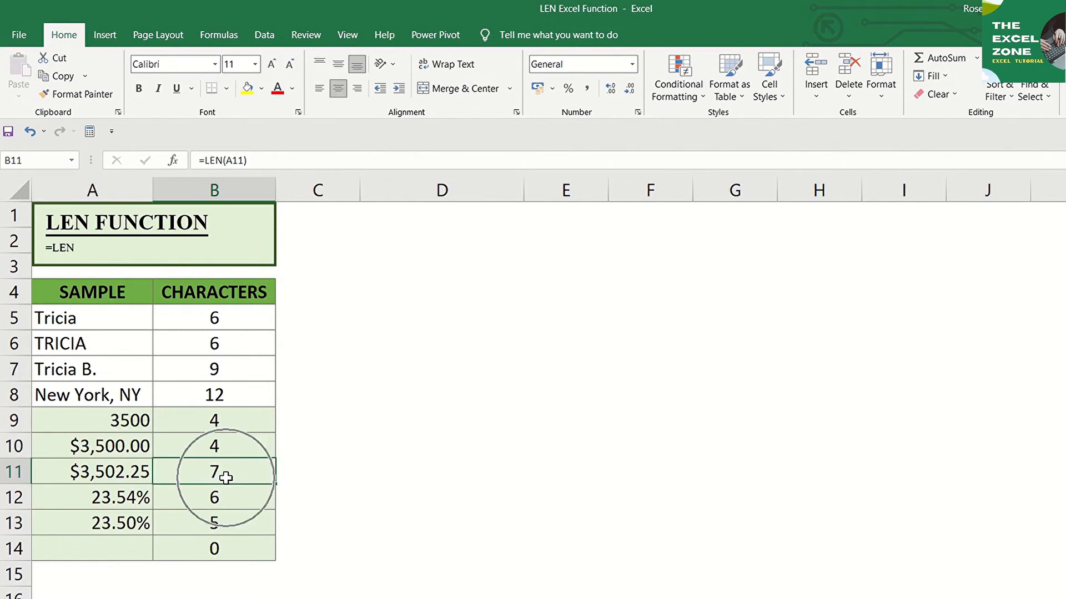
pyautogui.click(128, 475)
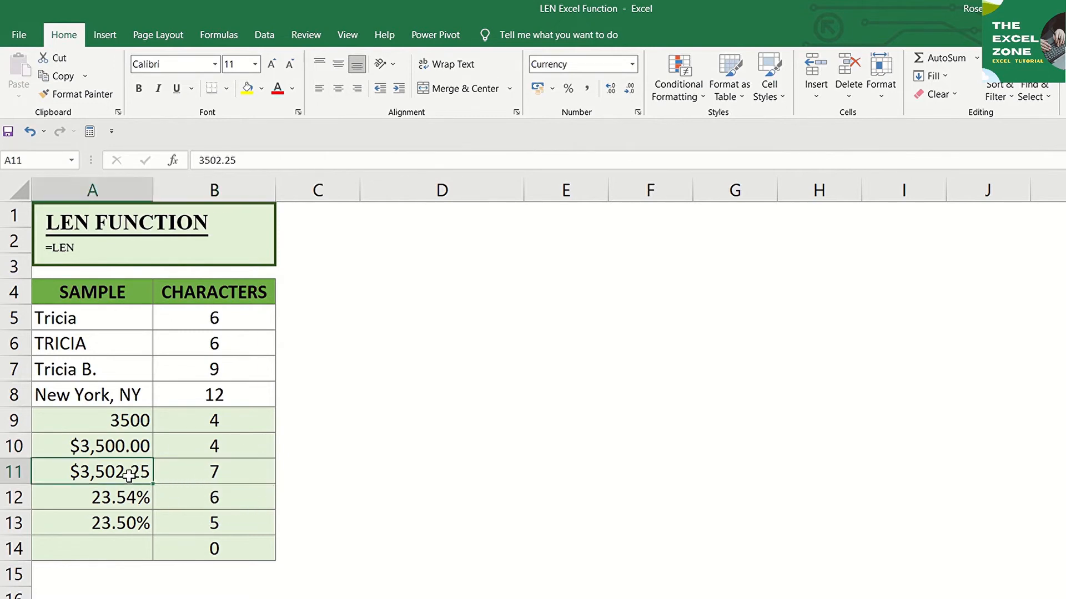
pyautogui.doubleClick(129, 475)
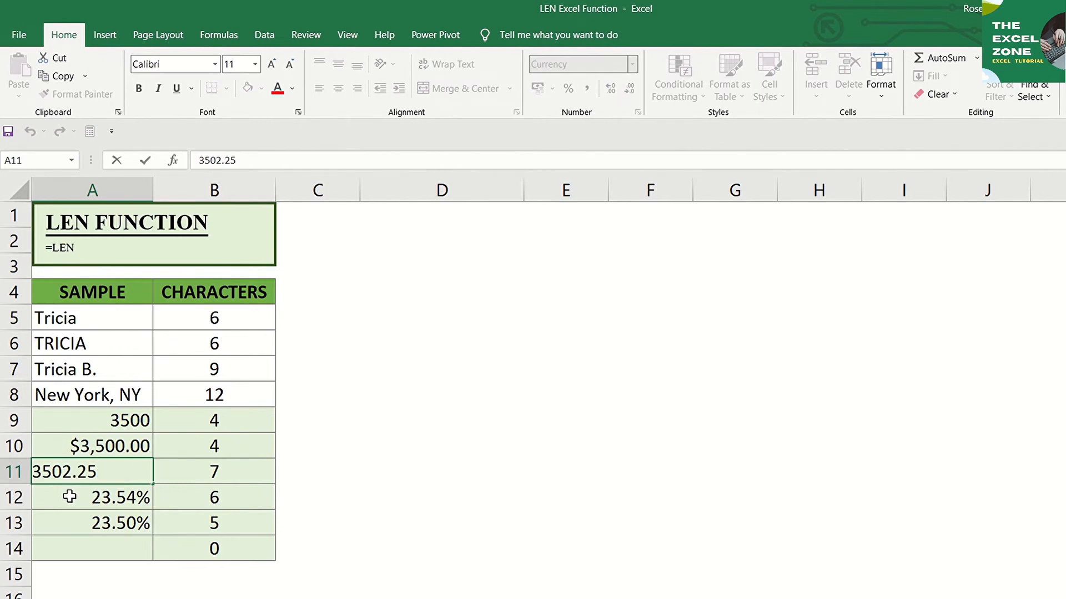
pyautogui.press('Escape')
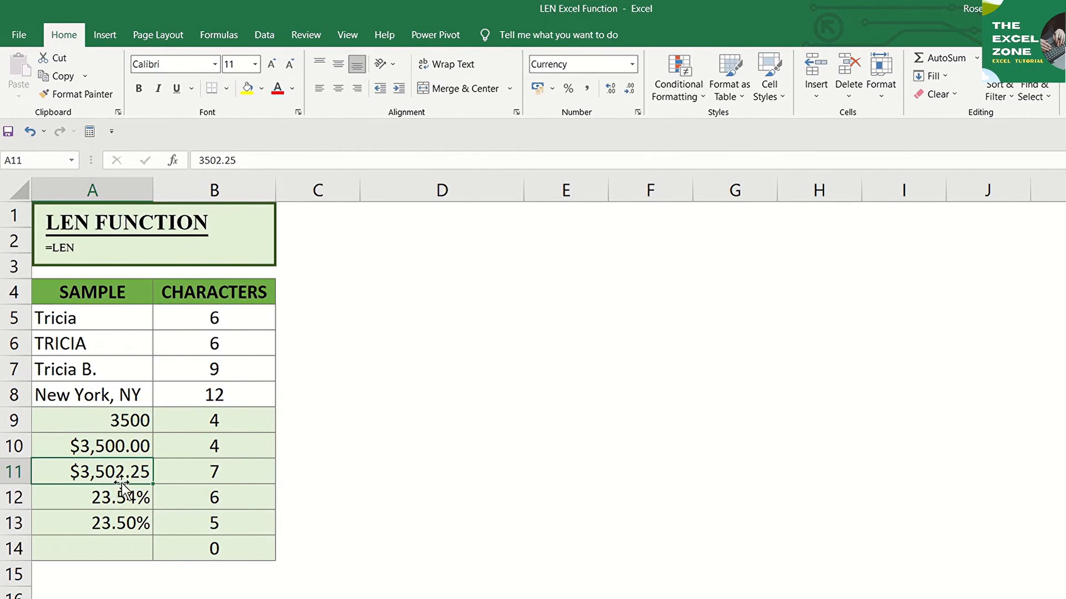
# - Examine the underlying values of the percentage samples in A12 and A13 against their LEN formulas
pyautogui.click(238, 502)
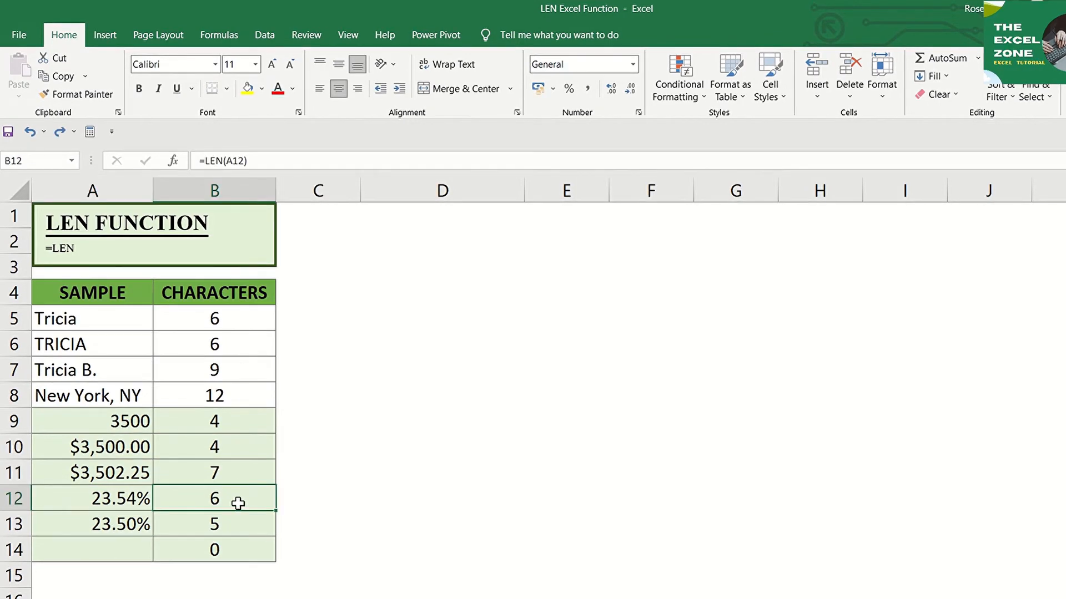
pyautogui.click(127, 503)
pyautogui.doubleClick(128, 504)
pyautogui.press('Escape')
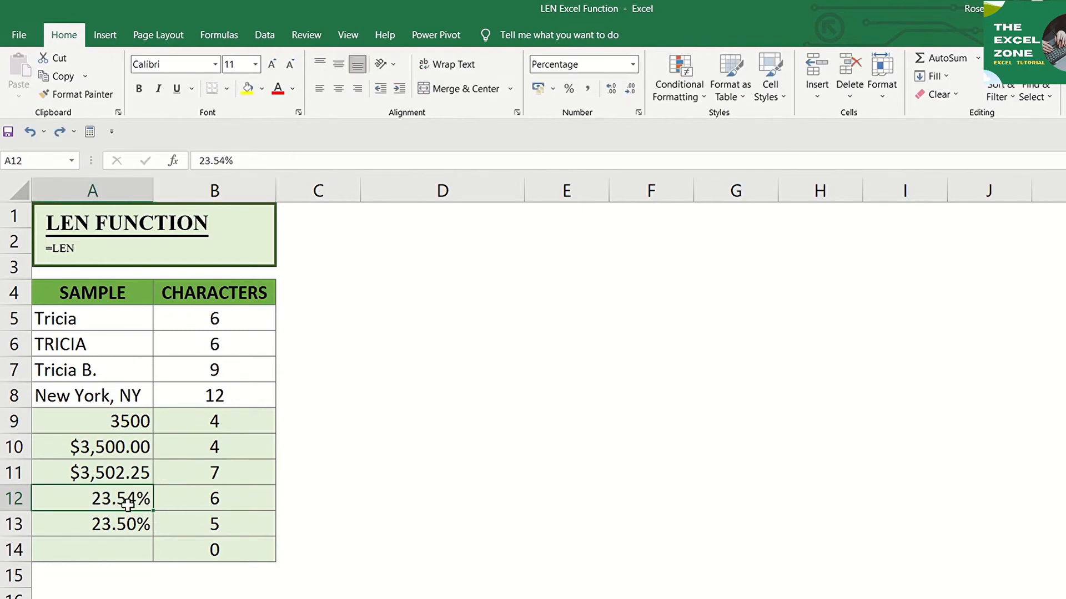
pyautogui.click(235, 528)
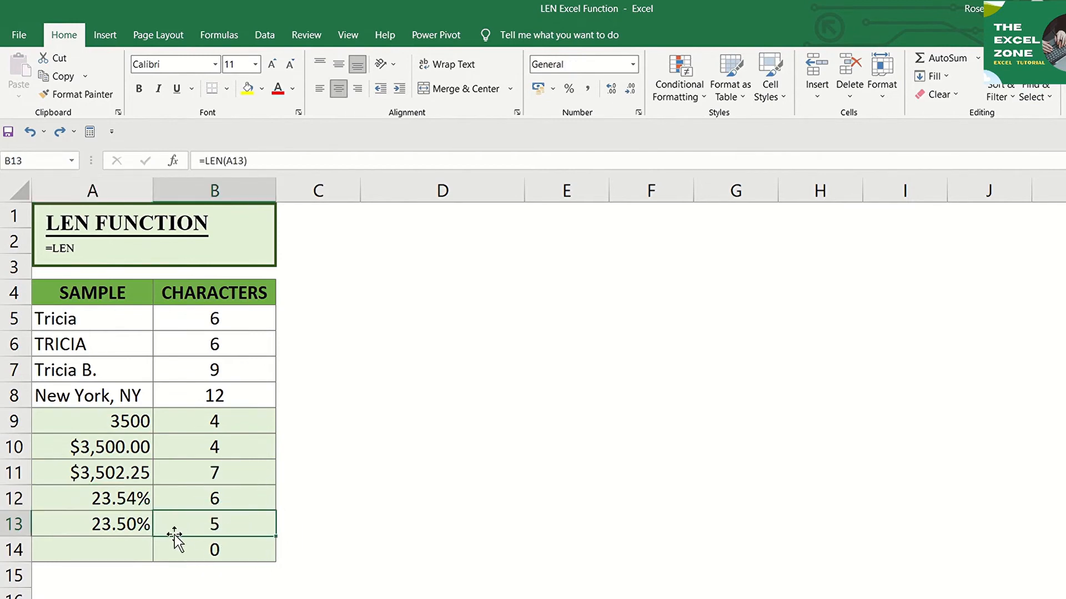
pyautogui.click(132, 530)
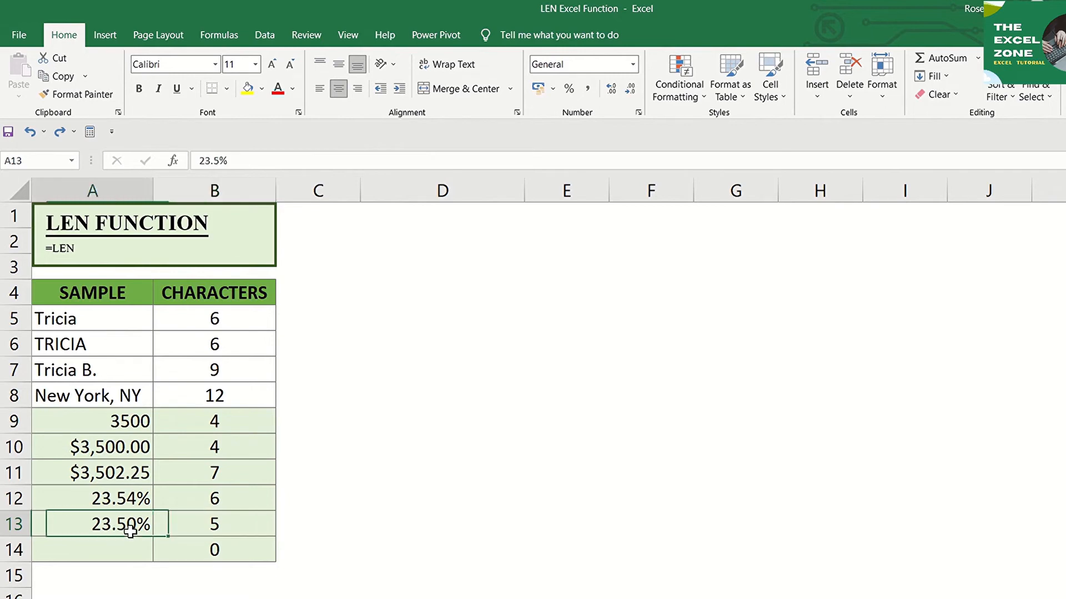
# - Check the stored value of A13 and set the number format of A9:A13 to General
pyautogui.doubleClick(135, 537)
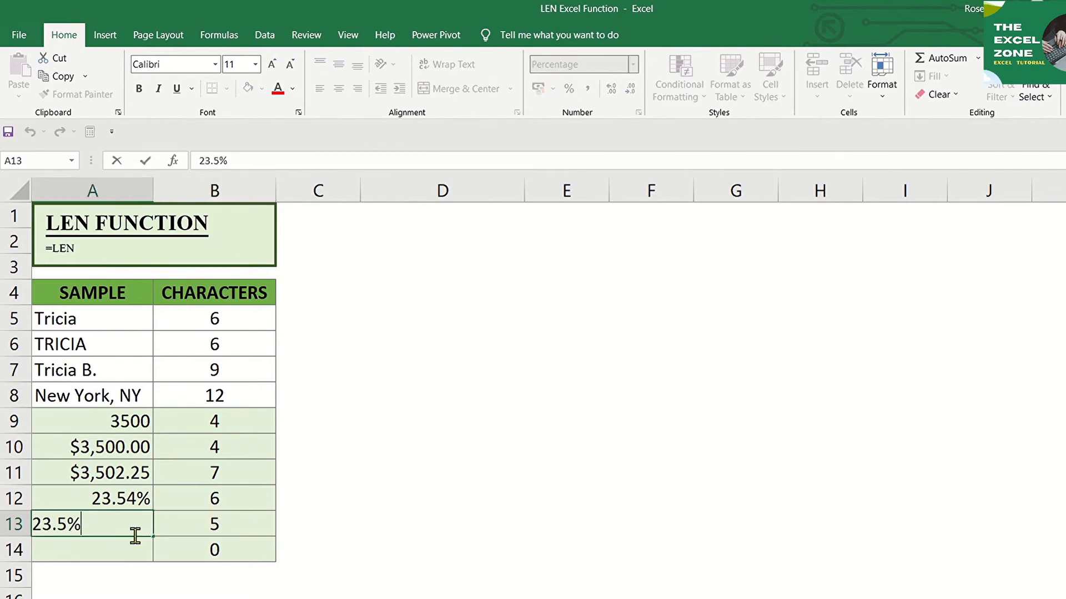
pyautogui.press('Escape')
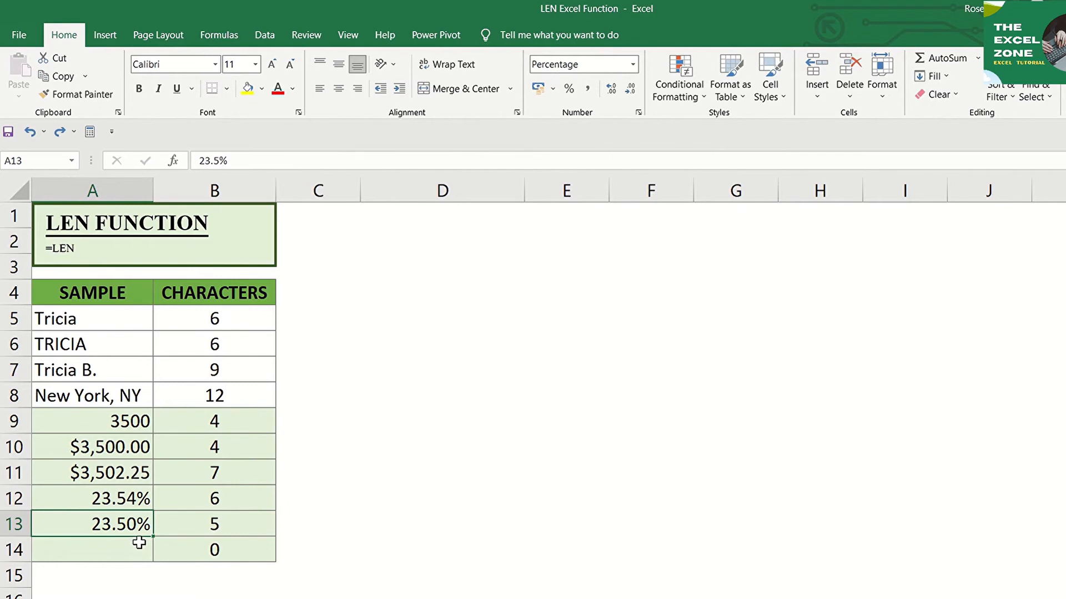
pyautogui.moveTo(139, 528); pyautogui.dragTo(119, 422)
pyautogui.rightClick(113, 481)
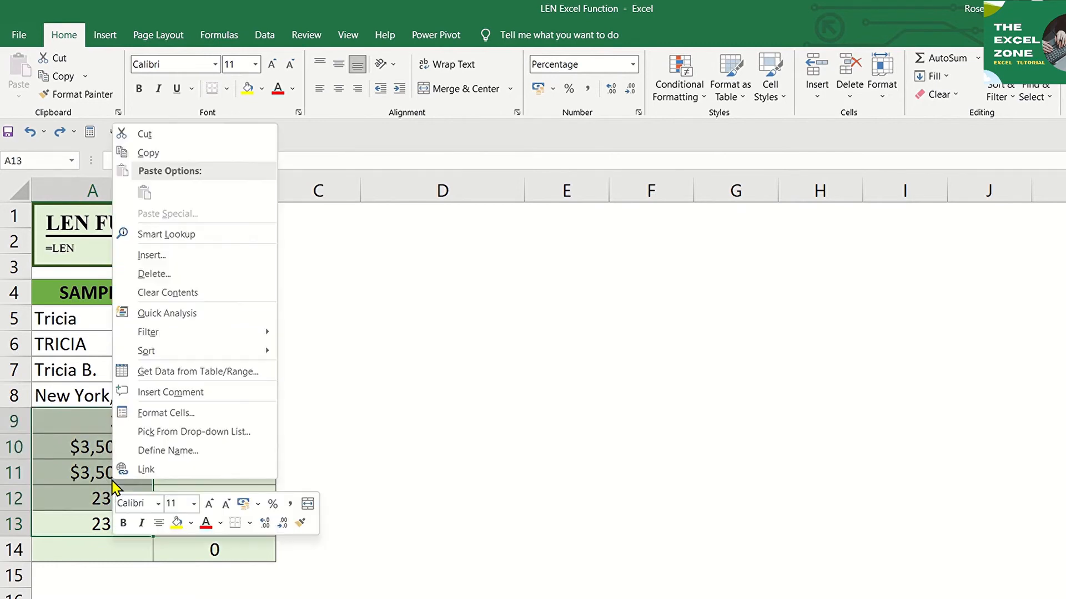
pyautogui.click(145, 420)
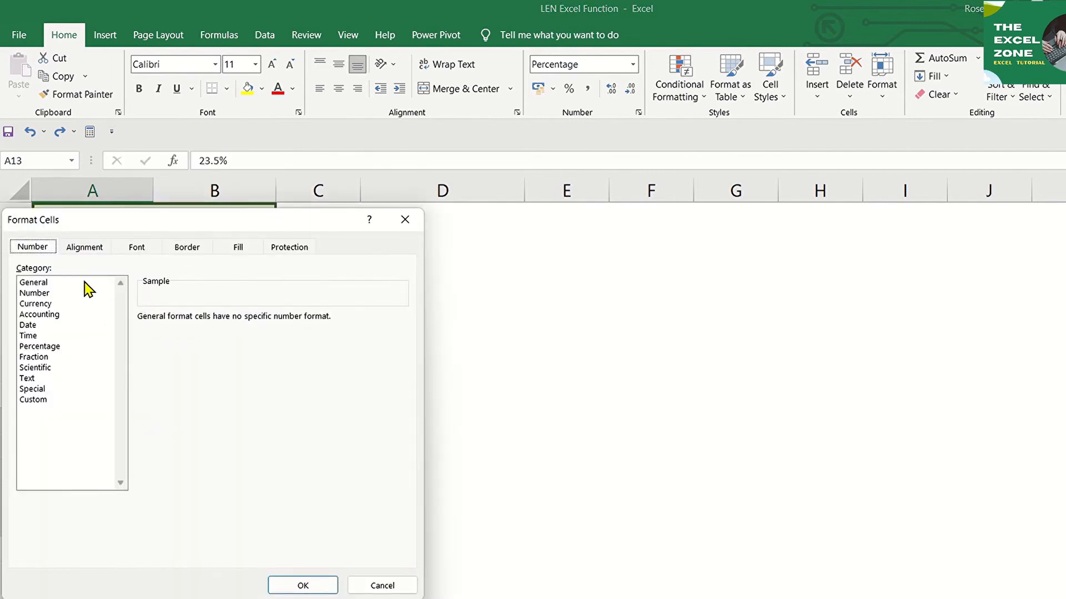
pyautogui.click(86, 284)
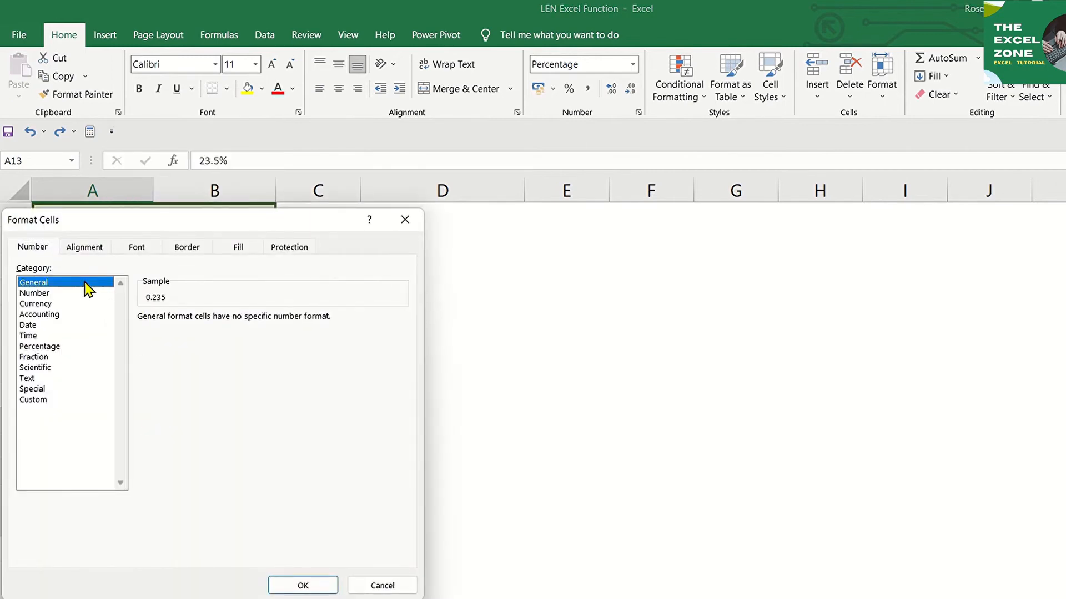
pyautogui.click(295, 588)
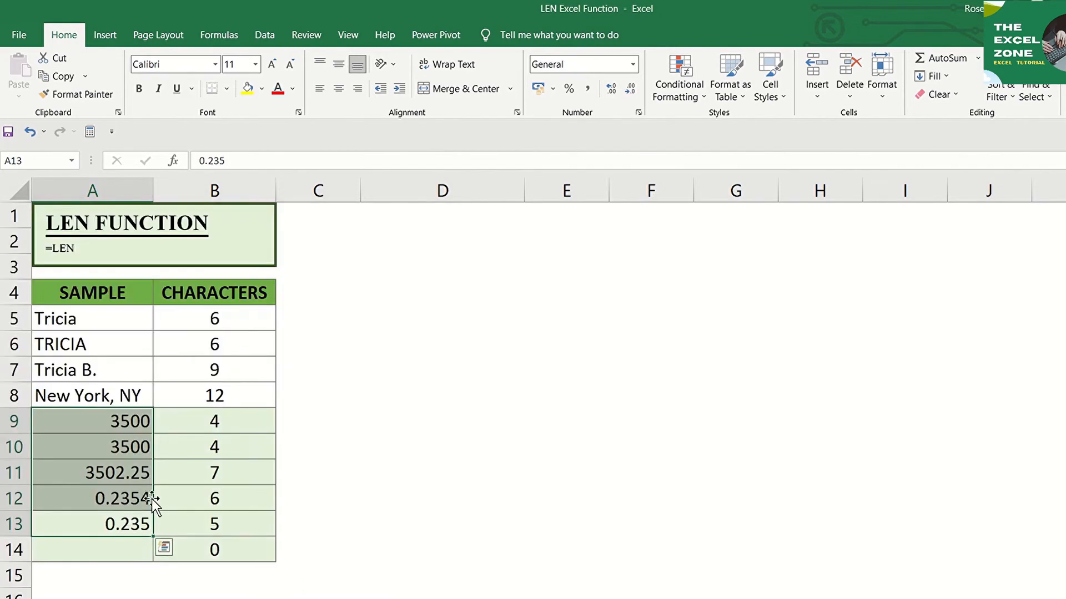
# - Compare the unformatted numbers in A9:A13 and the blank A14 with their character counts in column B
pyautogui.click(138, 423)
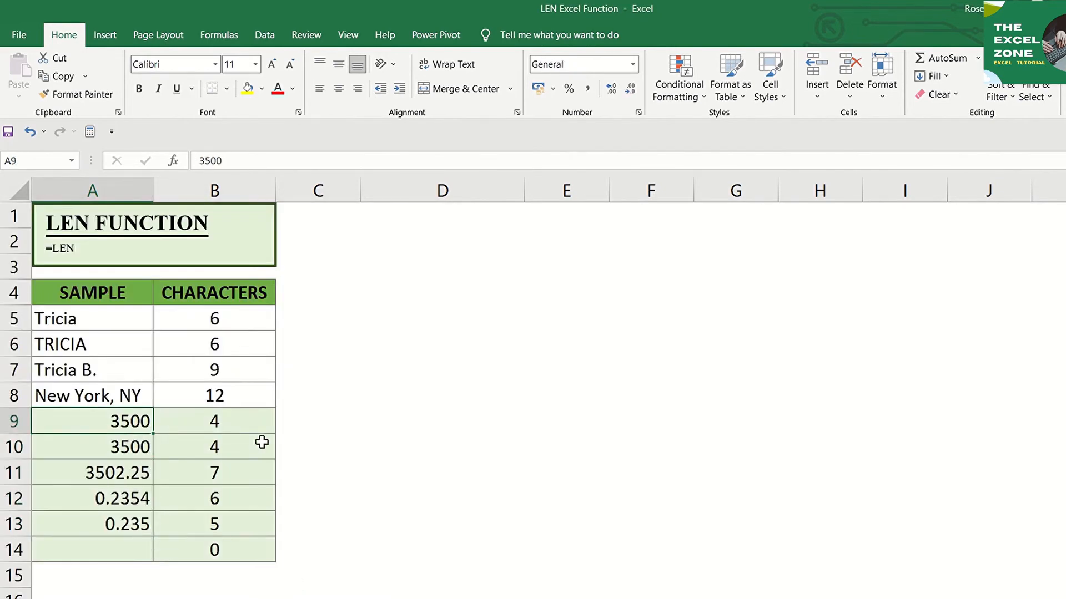
pyautogui.hotkey('shift', 'Right')
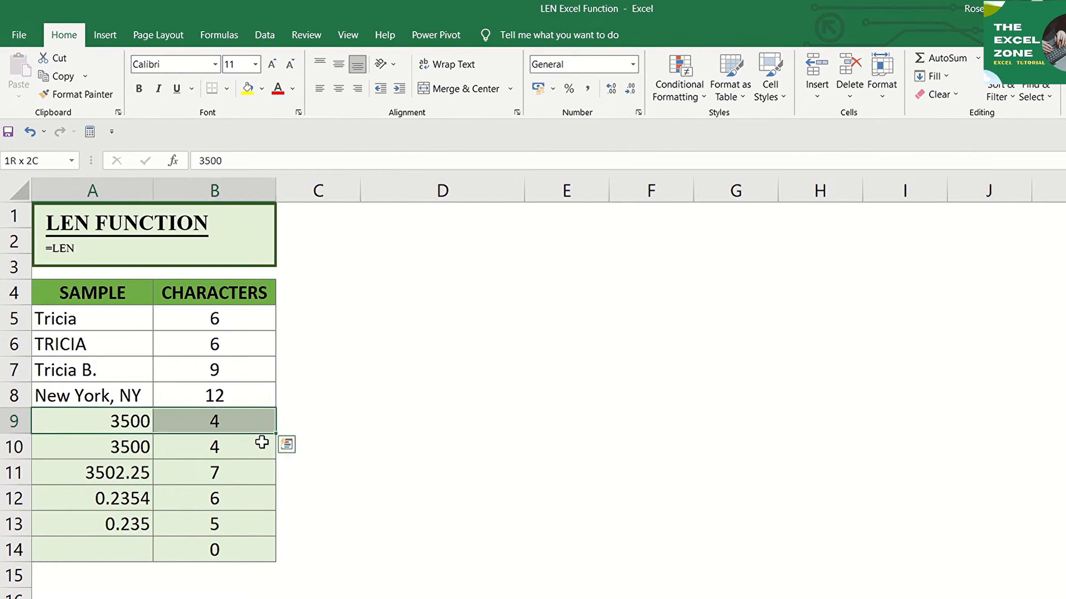
pyautogui.hotkey('shift', 'Down')
pyautogui.hotkey('shift', 'Down')
pyautogui.hotkey('shift', 'Down')
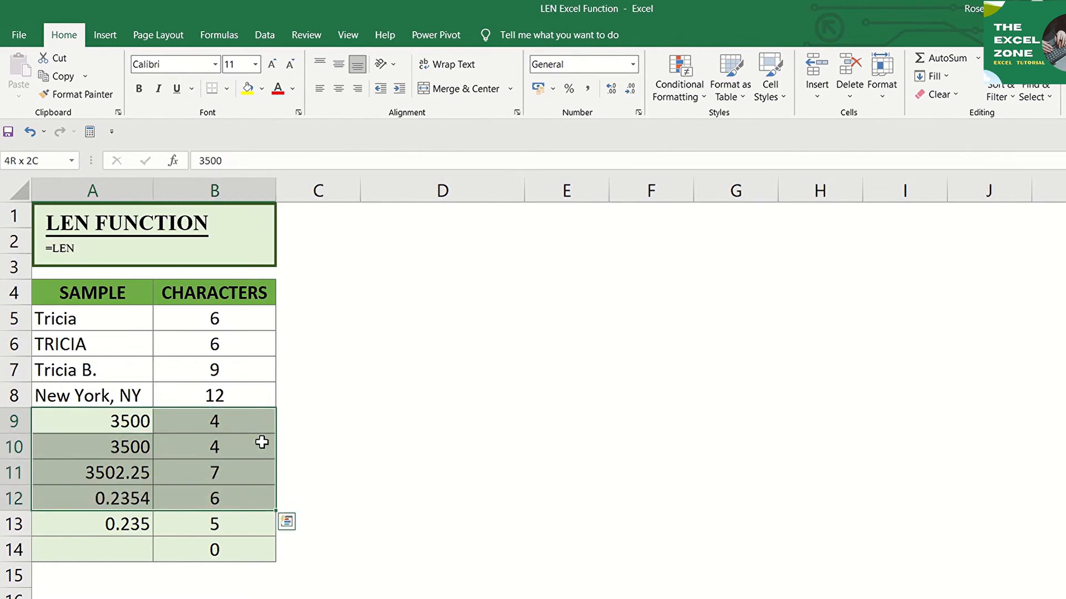
pyautogui.hotkey('shift', 'Down')
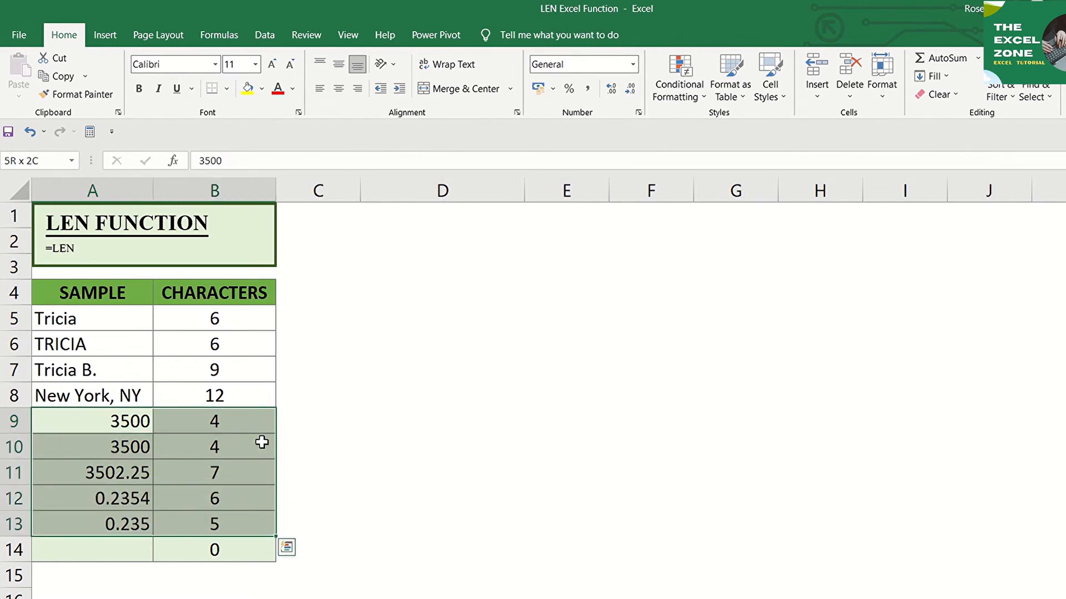
pyautogui.click(128, 548)
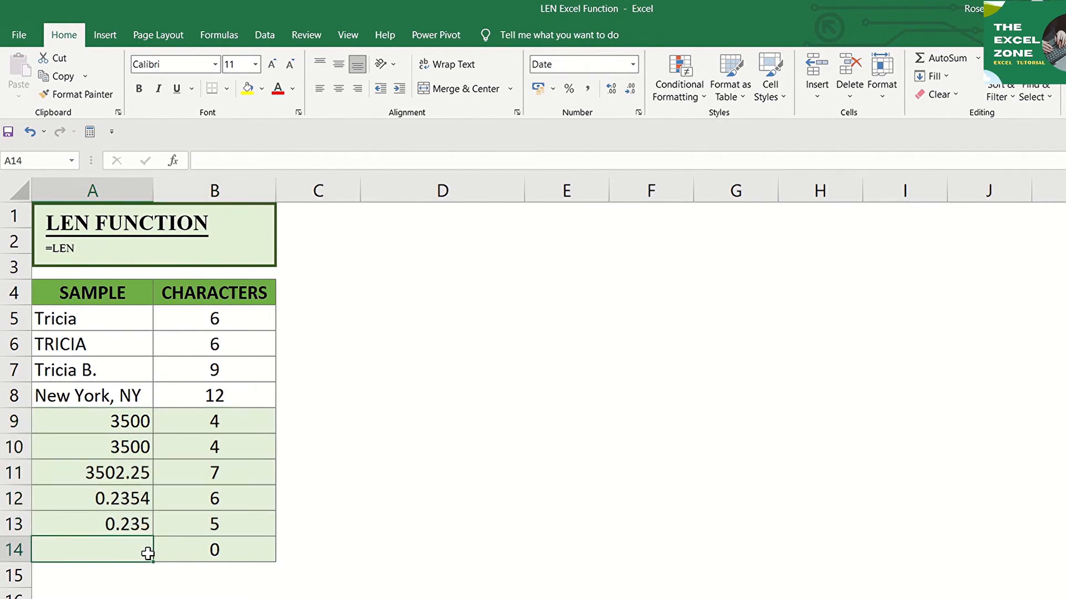
pyautogui.click(216, 551)
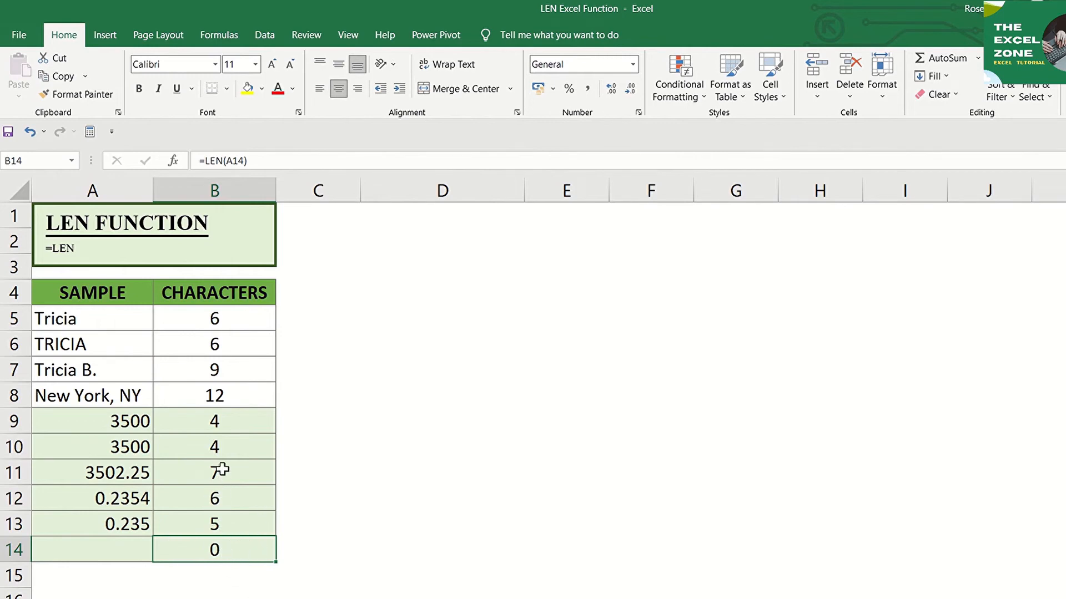
# - Replace the cell reference in B8's LEN formula with the literal text "New York, NY"
pyautogui.click(228, 396)
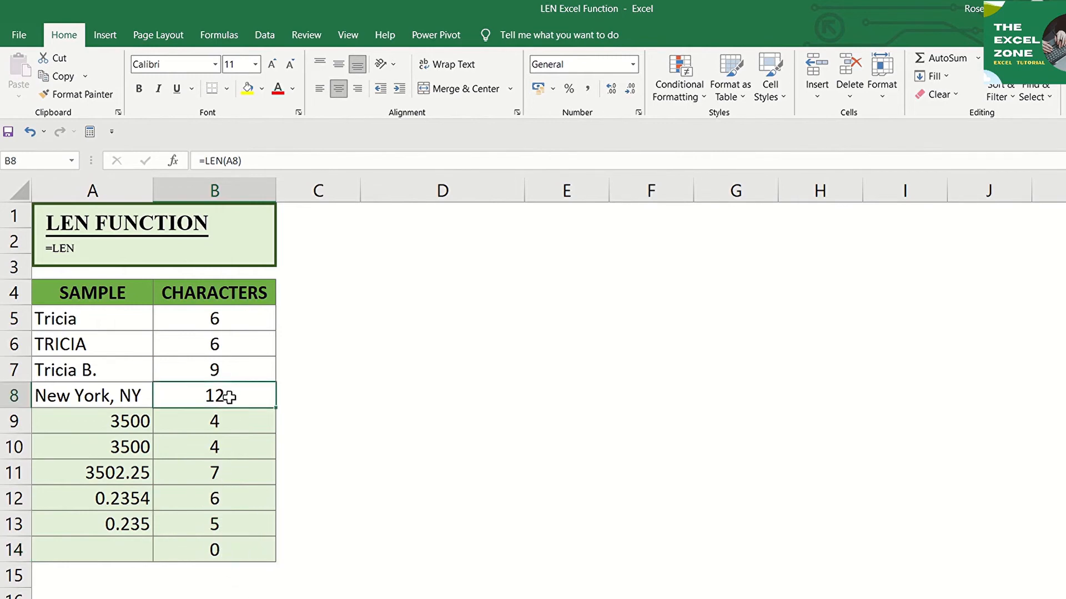
pyautogui.doubleClick(227, 396)
pyautogui.press('Left')
pyautogui.hotkey('shift', 'Left')
pyautogui.hotkey('shift', 'Left')
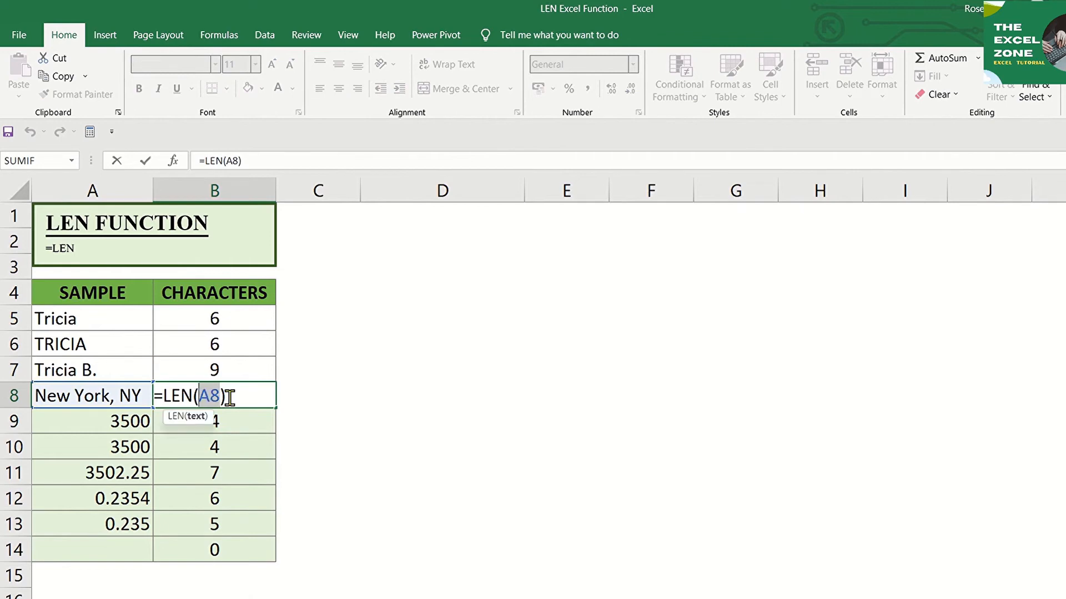
pyautogui.write('"')
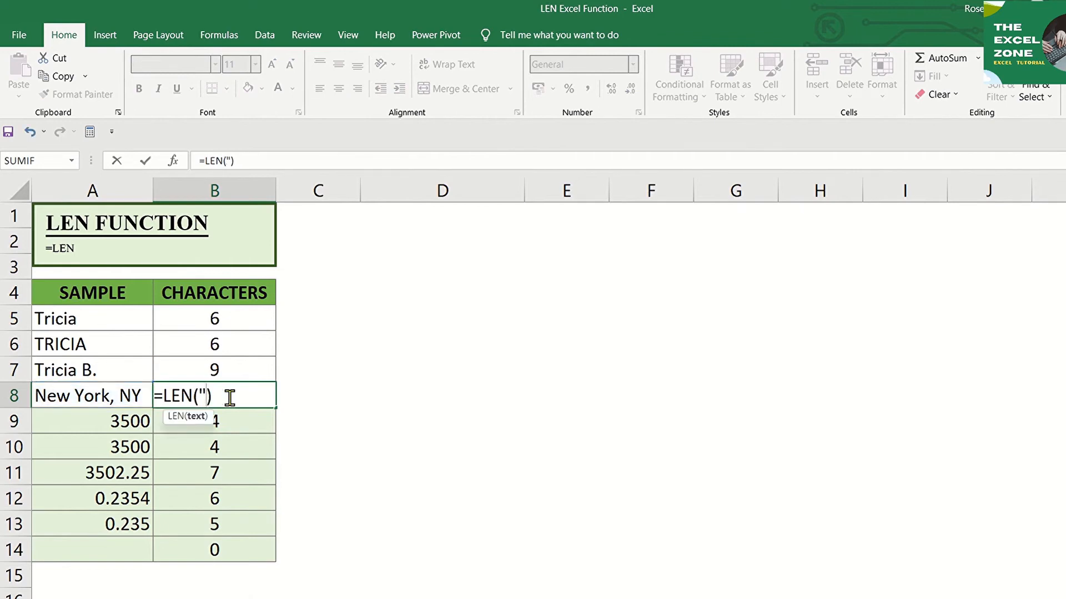
pyautogui.write('New Yor')
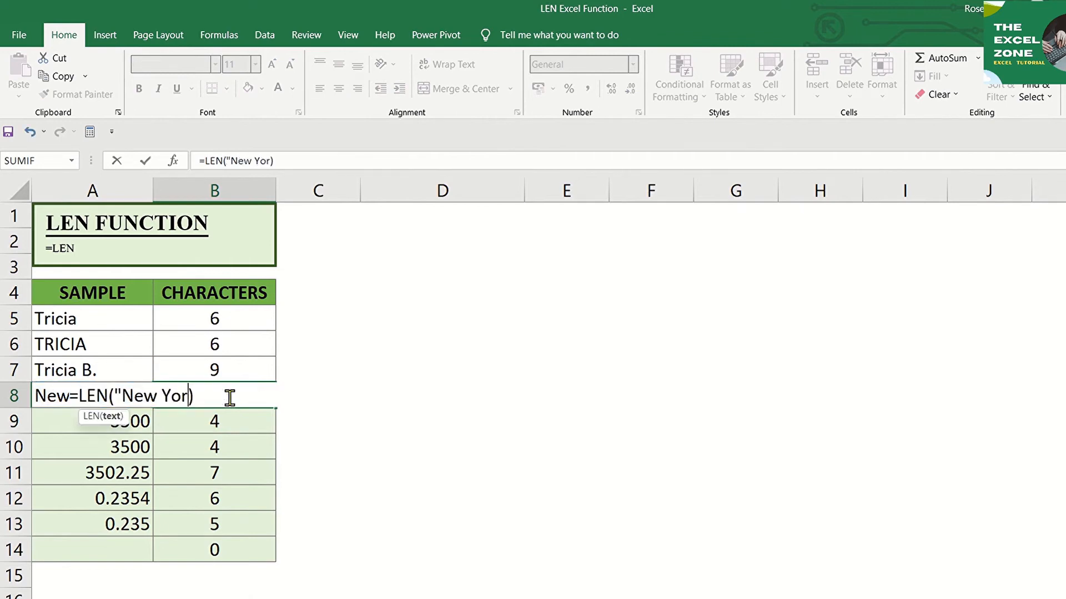
pyautogui.write('k, NY"')
pyautogui.press('Return')
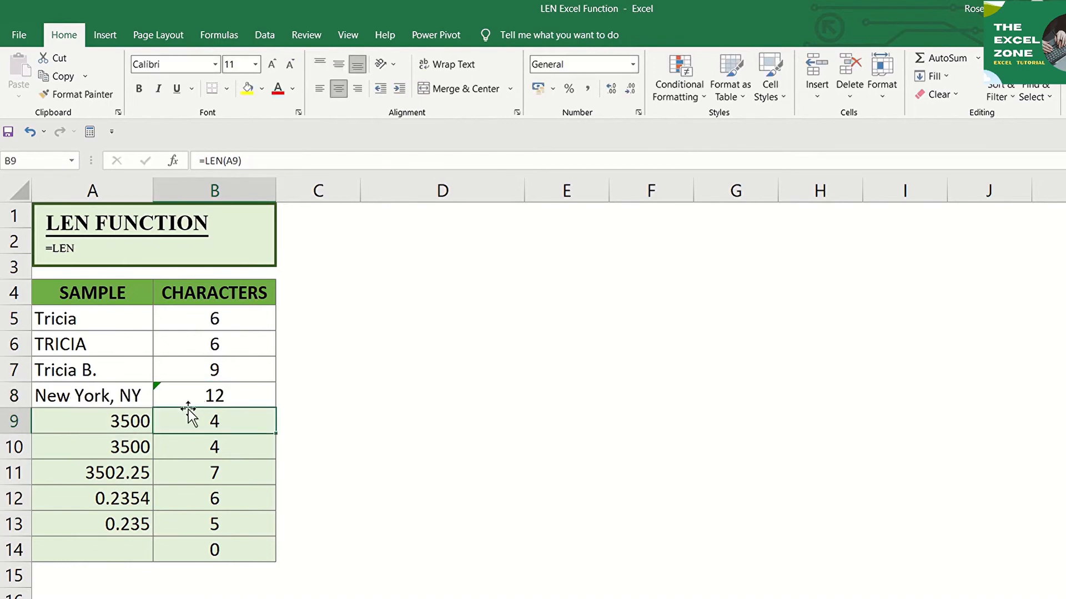
pyautogui.click(242, 398)
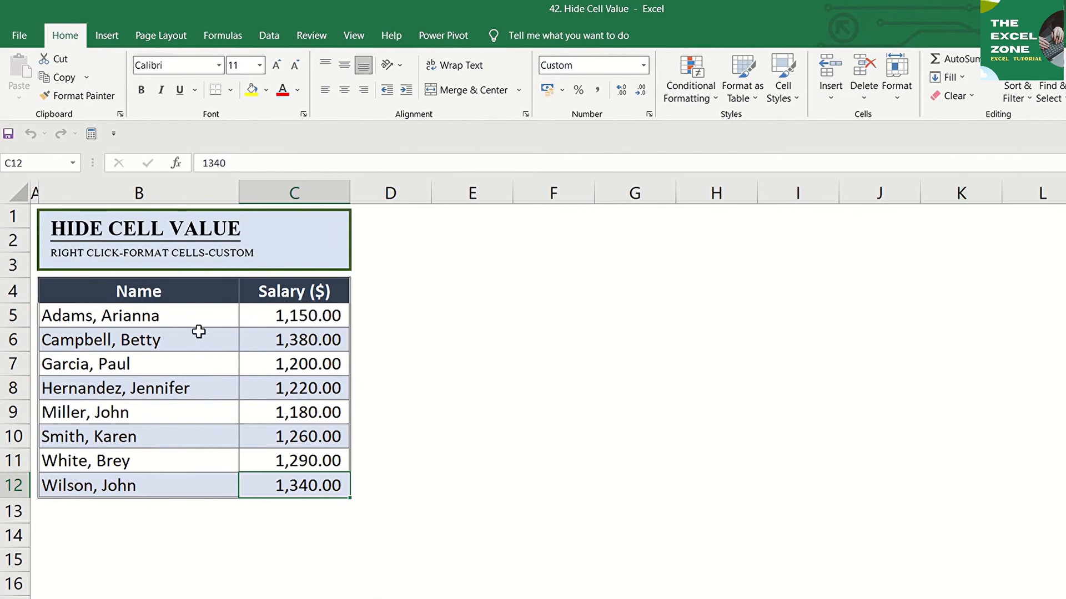
# - Hide the salary header and values in C4:C12 with the custom number format ;;; and check the value stored in C5
pyautogui.click(272, 308)
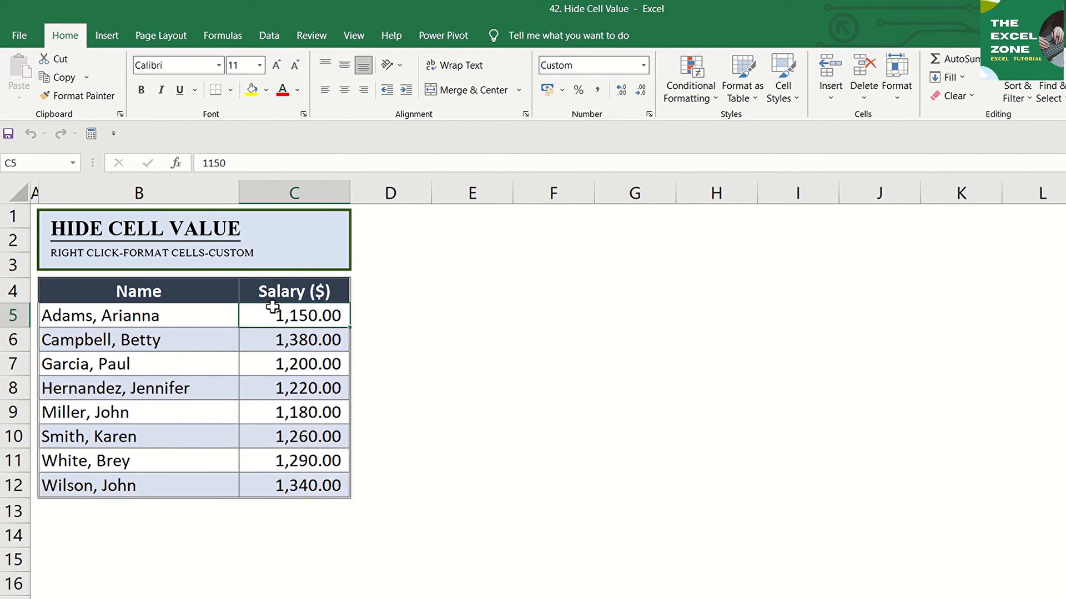
pyautogui.click(335, 290)
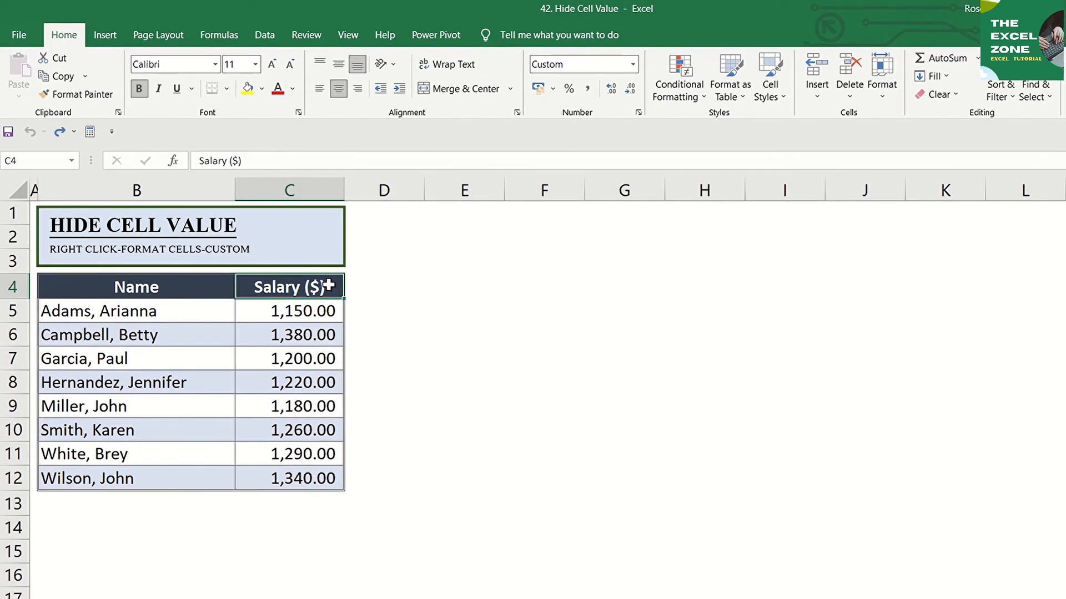
pyautogui.hotkey('ctrl', 'shift', 'Down')
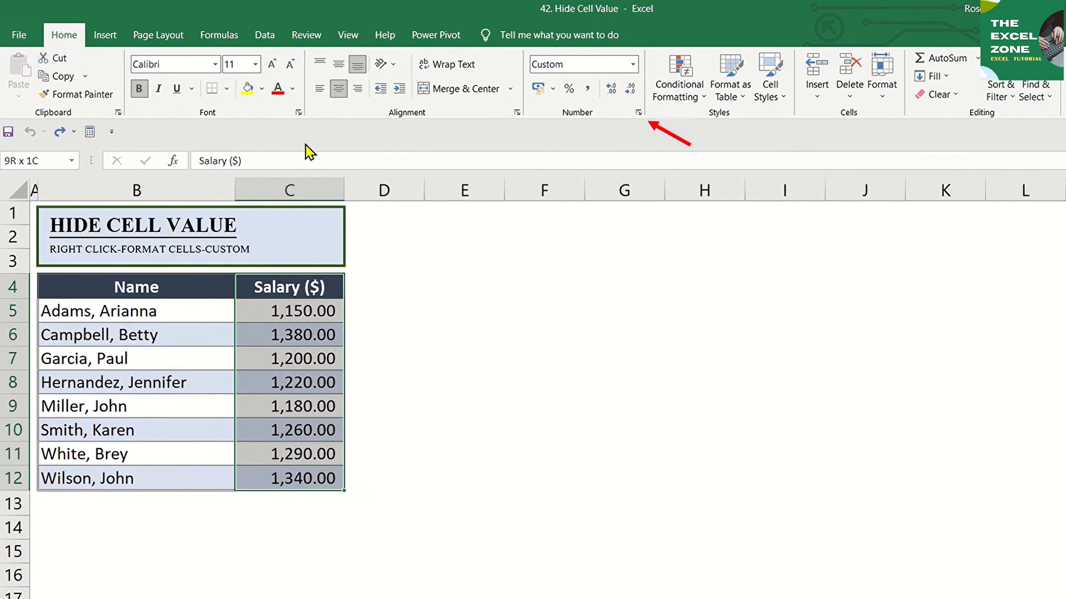
pyautogui.click(639, 114)
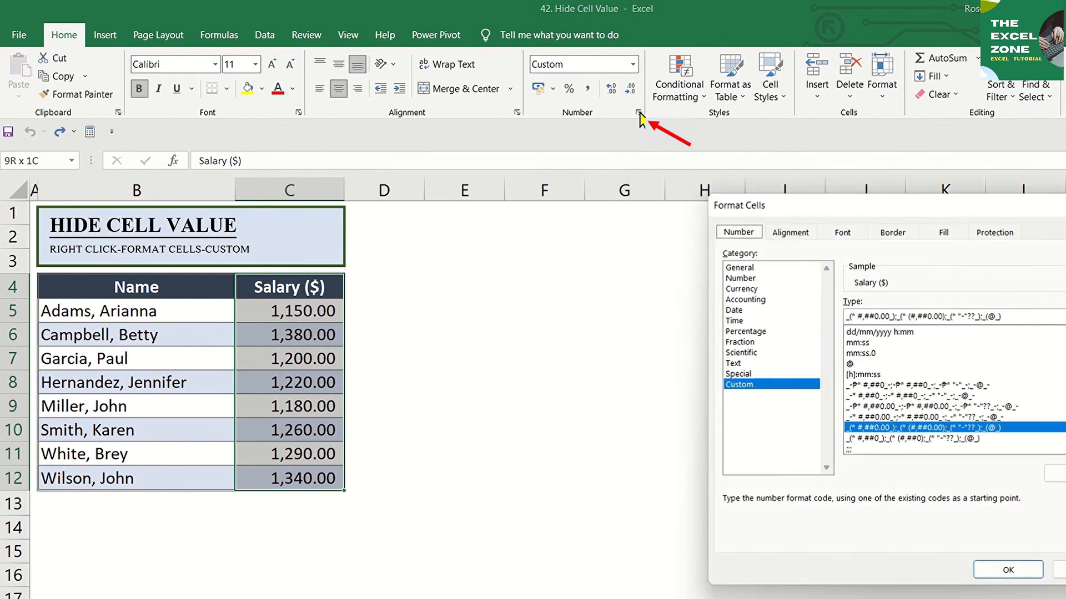
pyautogui.press('Escape')
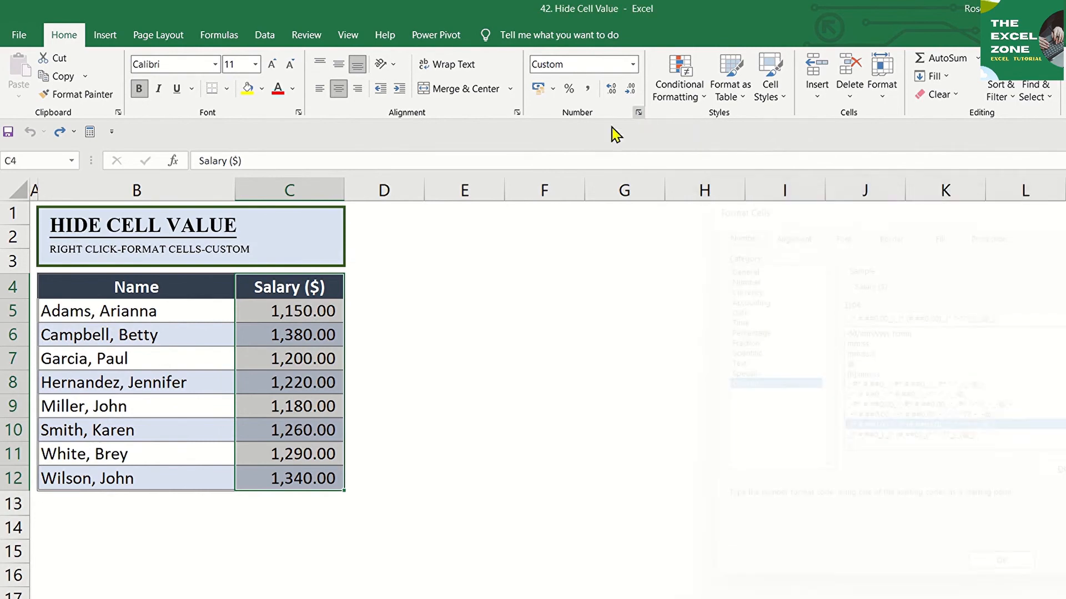
pyautogui.rightClick(327, 327)
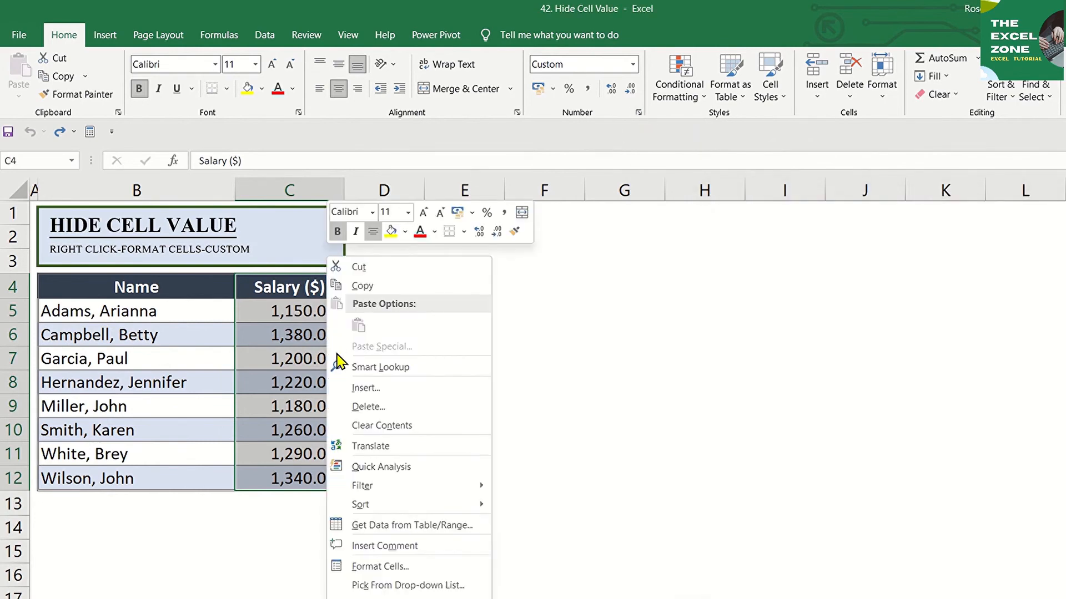
pyautogui.click(385, 568)
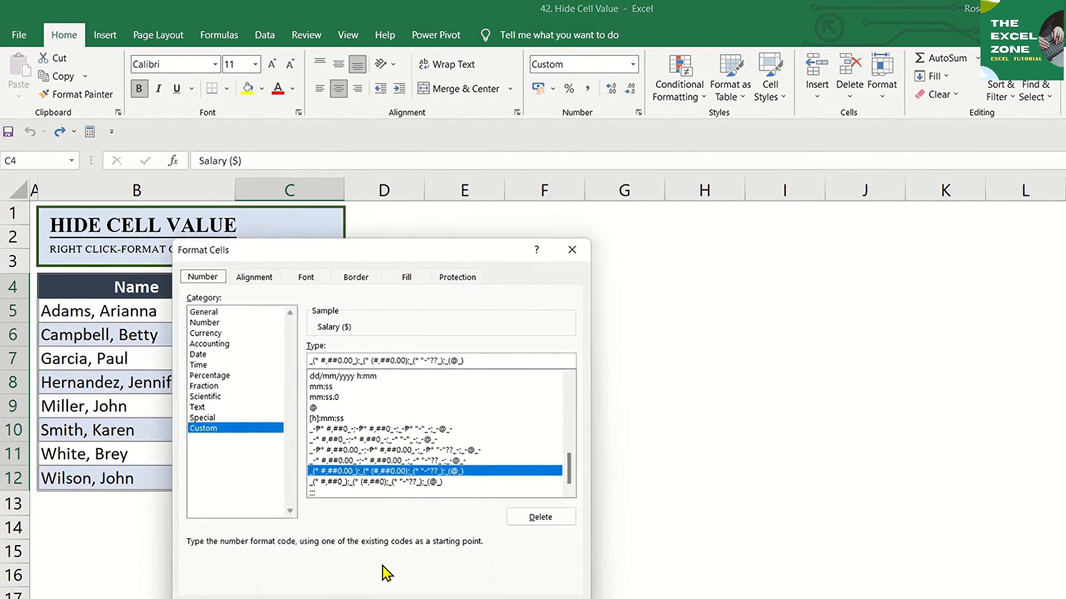
pyautogui.click(247, 429)
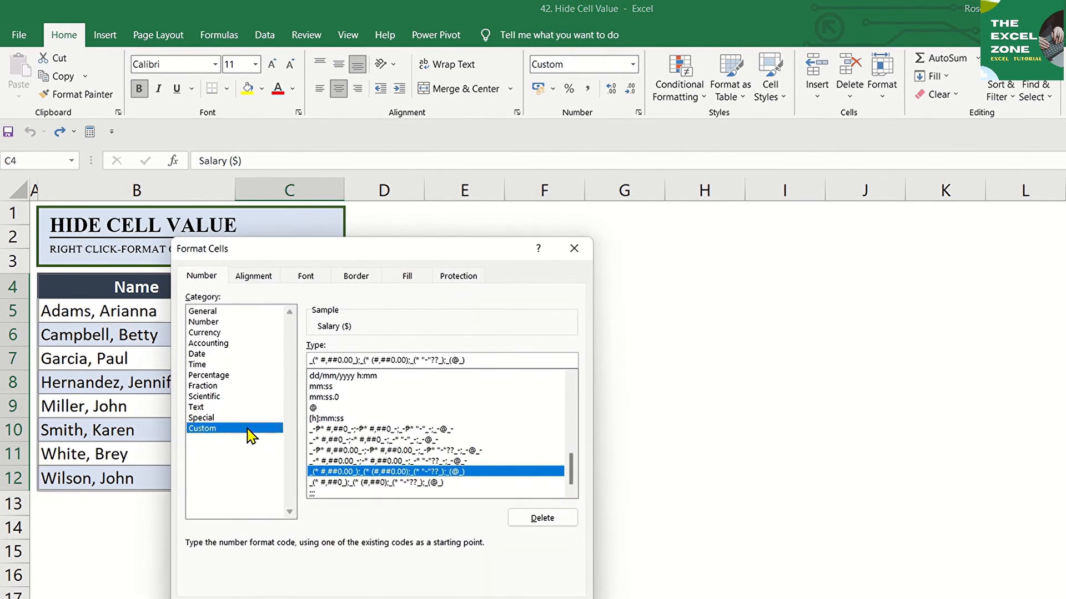
pyautogui.click(491, 362)
pyautogui.hotkey('shift', 'Left')
pyautogui.hotkey('shift', 'Left')
pyautogui.hotkey('shift', 'Left')
pyautogui.hotkey('shift', 'Left')
pyautogui.hotkey('shift', 'Left')
pyautogui.hotkey('shift', 'Left')
pyautogui.hotkey('shift', 'Left')
pyautogui.hotkey('shift', 'Left')
pyautogui.hotkey('shift', 'Left')
pyautogui.hotkey('shift', 'Left')
pyautogui.hotkey('shift', 'Left')
pyautogui.hotkey('shift', 'Left')
pyautogui.hotkey('shift', 'Left')
pyautogui.hotkey('shift', 'Left')
pyautogui.hotkey('shift', 'Left')
pyautogui.hotkey('shift', 'Left')
pyautogui.hotkey('shift', 'Left')
pyautogui.hotkey('shift', 'Left')
pyautogui.hotkey('shift', 'Left')
pyautogui.hotkey('shift', 'Left')
pyautogui.hotkey('shift', 'Left')
pyautogui.hotkey('shift', 'Left')
pyautogui.hotkey('shift', 'Left')
pyautogui.hotkey('shift', 'Left')
pyautogui.hotkey('shift', 'Left')
pyautogui.hotkey('shift', 'Left')
pyautogui.hotkey('shift', 'Left')
pyautogui.hotkey('shift', 'Left')
pyautogui.hotkey('shift', 'Left')
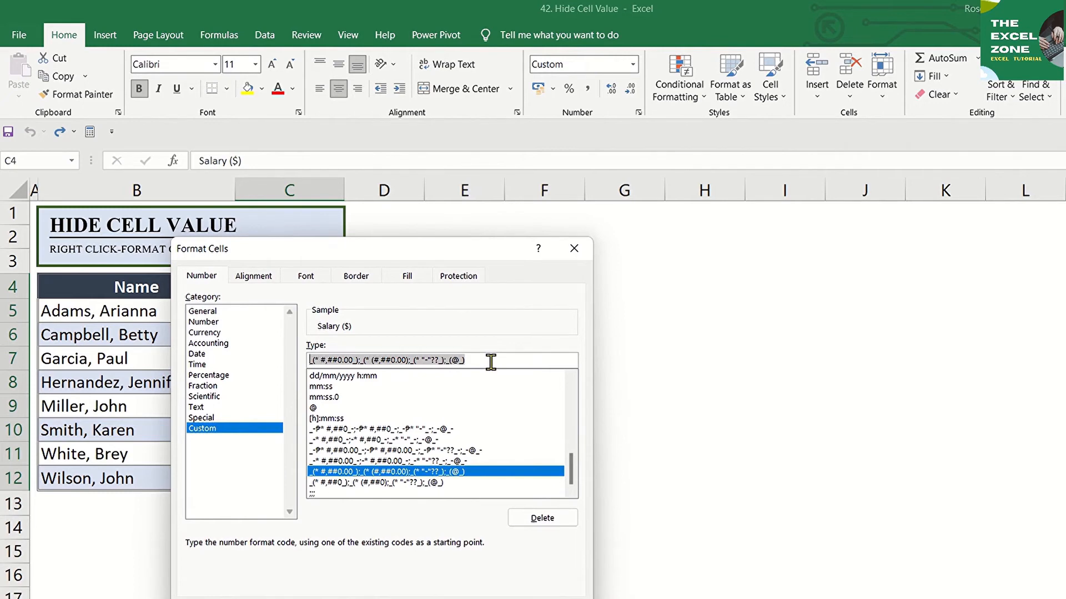
pyautogui.write(';;;')
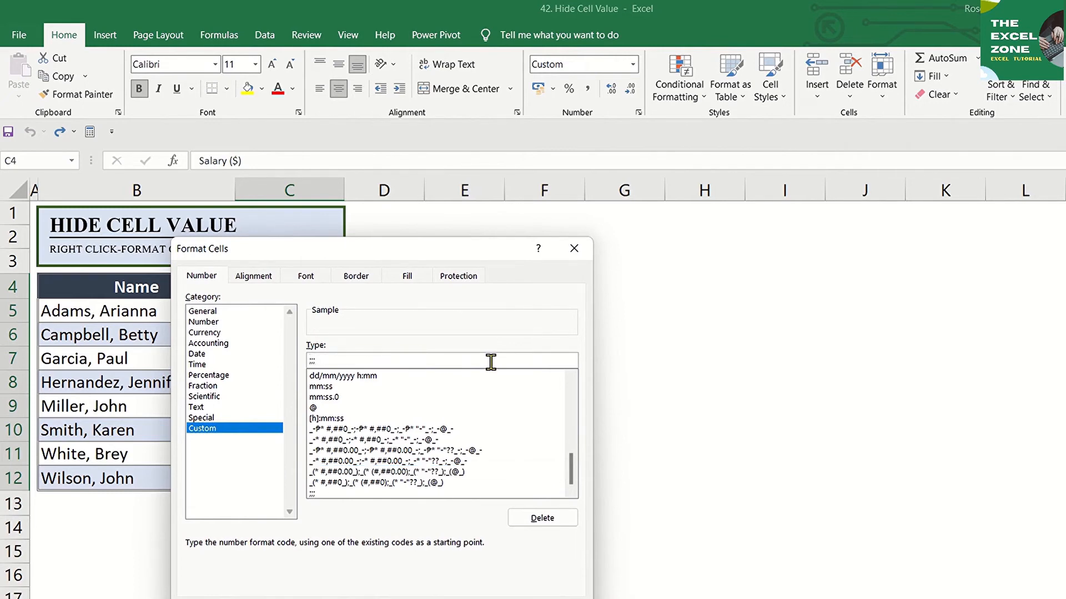
pyautogui.press('Return')
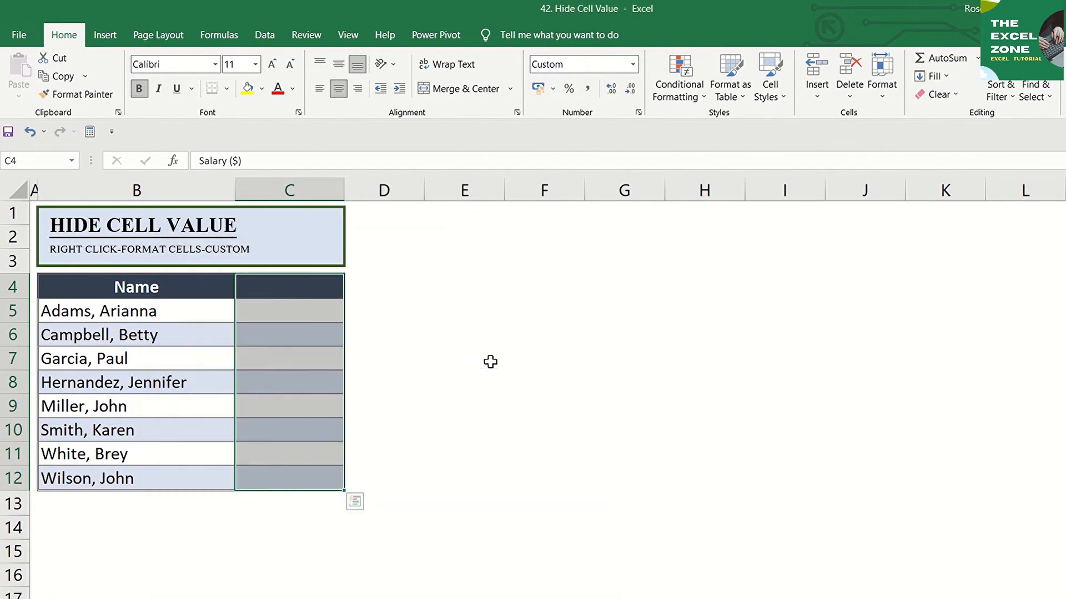
pyautogui.click(318, 314)
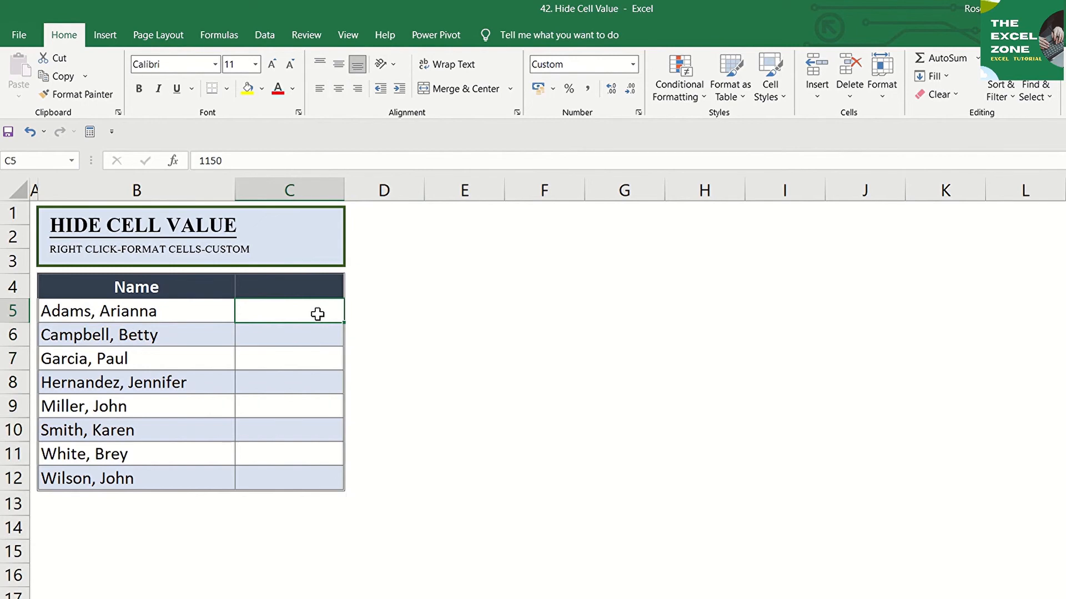
pyautogui.click(215, 161)
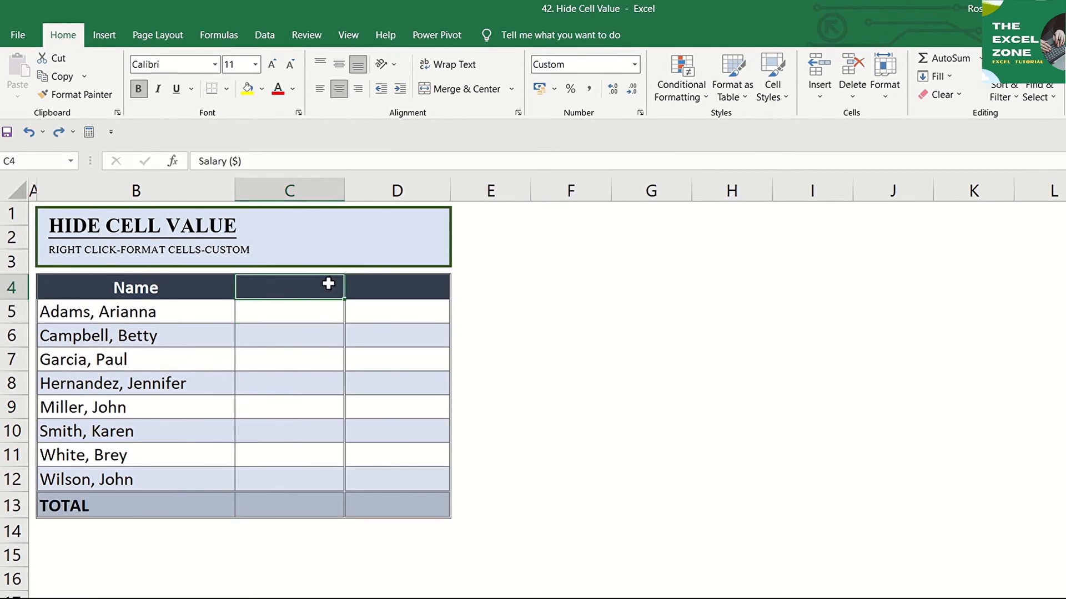
# - Sum the hidden salaries in the TOTAL row at C13 with AutoSum
pyautogui.hotkey('ctrl', 'Down')
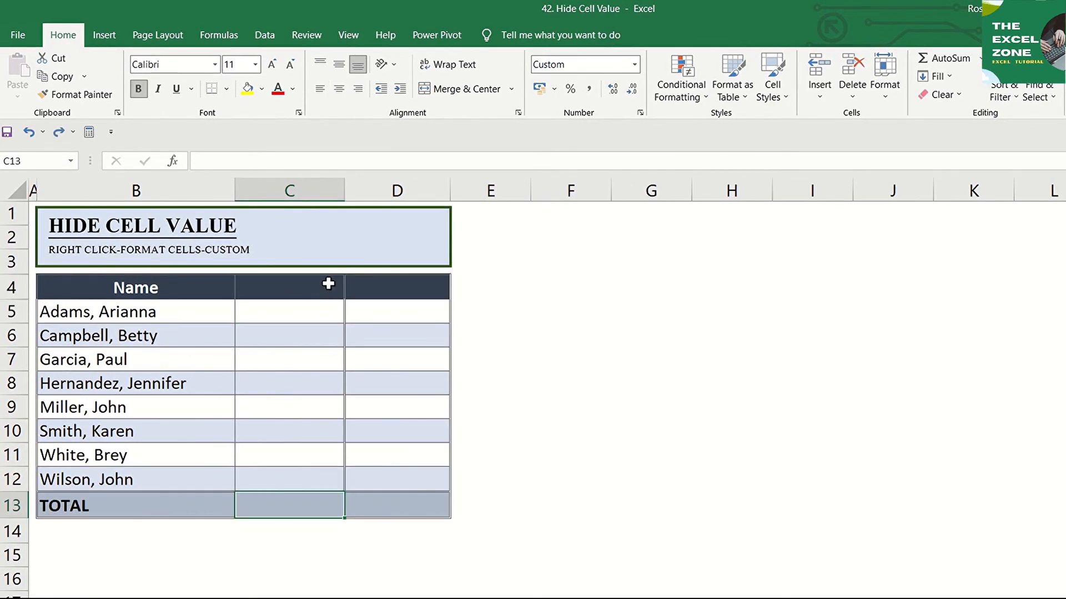
pyautogui.hotkey('alt', '=')
pyautogui.press('Return')
# - Enter the header Annual in D4 above the empty column beside the hidden salaries
pyautogui.press('Right')
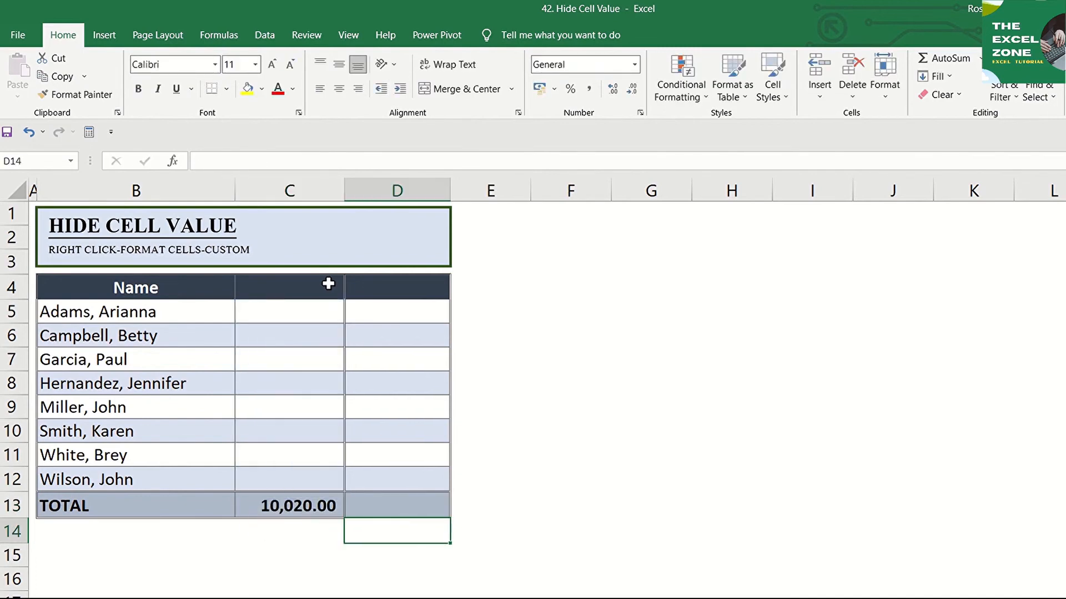
pyautogui.press('Up')
pyautogui.hotkey('ctrl', 'Up')
pyautogui.write('A')
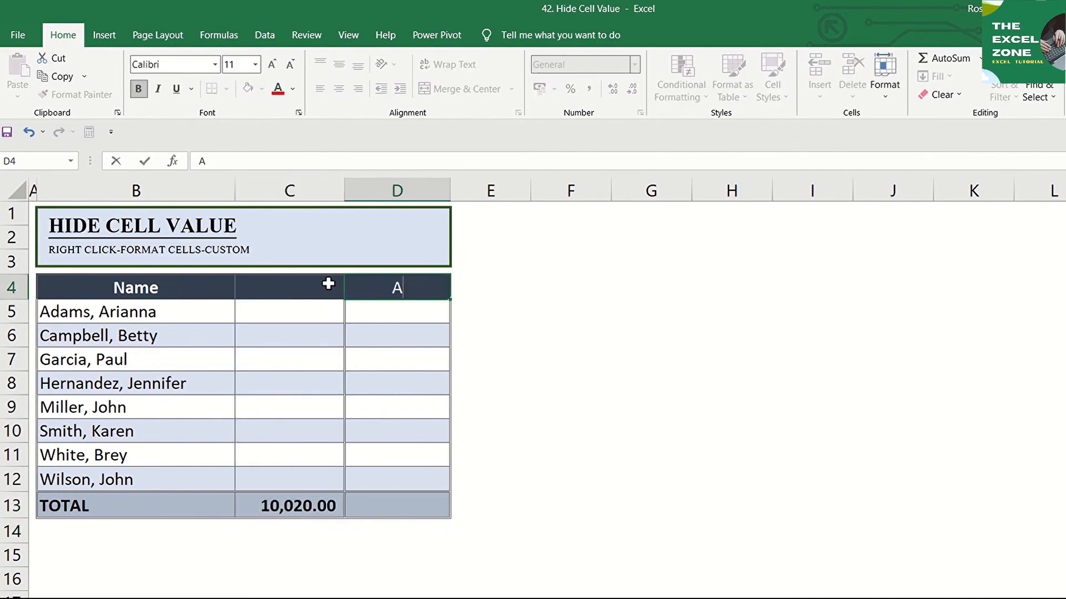
pyautogui.write('nnual')
pyautogui.press('Return')
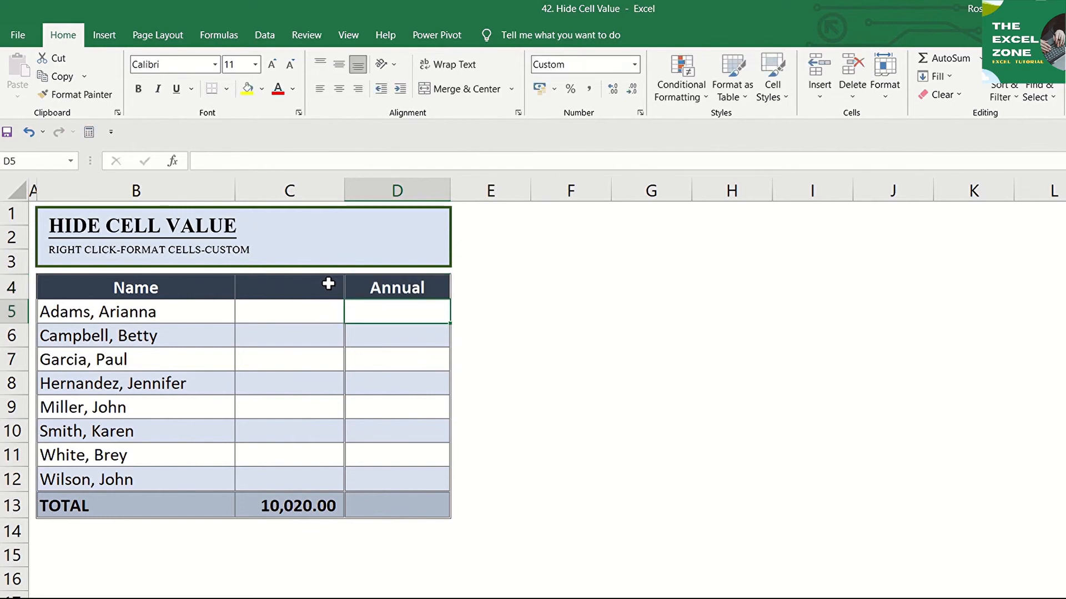
# - Calculate the first employee's annual pay in D5 with the formula =C5*12
pyautogui.write('=')
pyautogui.press('Left')
pyautogui.write('*12')
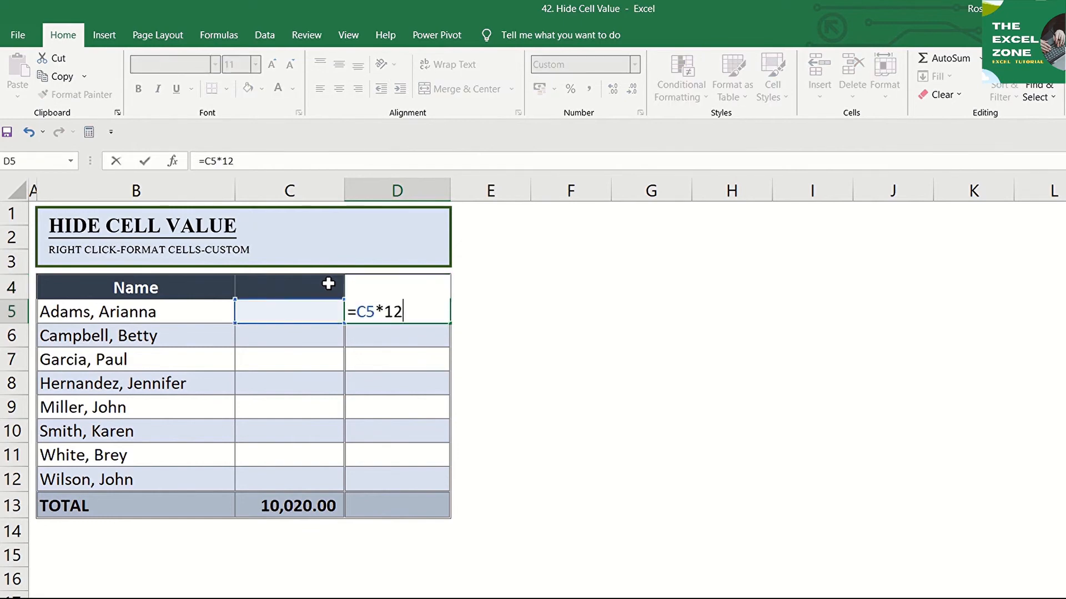
pyautogui.hotkey('ctrl', 'Return')
# - Copy the D5 formula and paste only the formula into D6:D13, including the TOTAL row
pyautogui.hotkey('ctrl', 'c')
pyautogui.press('Down')
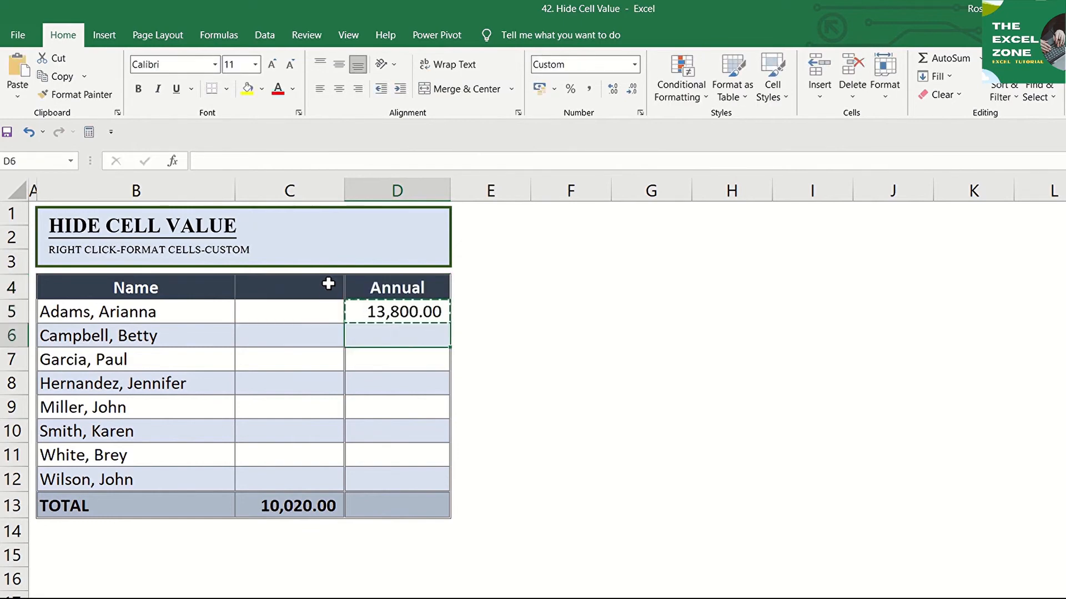
pyautogui.hotkey('shift', 'Down')
pyautogui.hotkey('shift', 'Down')
pyautogui.hotkey('shift', 'Down')
pyautogui.hotkey('shift', 'Down')
pyautogui.hotkey('shift', 'Down')
pyautogui.hotkey('shift', 'Down')
pyautogui.hotkey('shift', 'Down')
pyautogui.hotkey('ctrl', 'alt', 'v')
pyautogui.press('f')
pyautogui.press('Return')
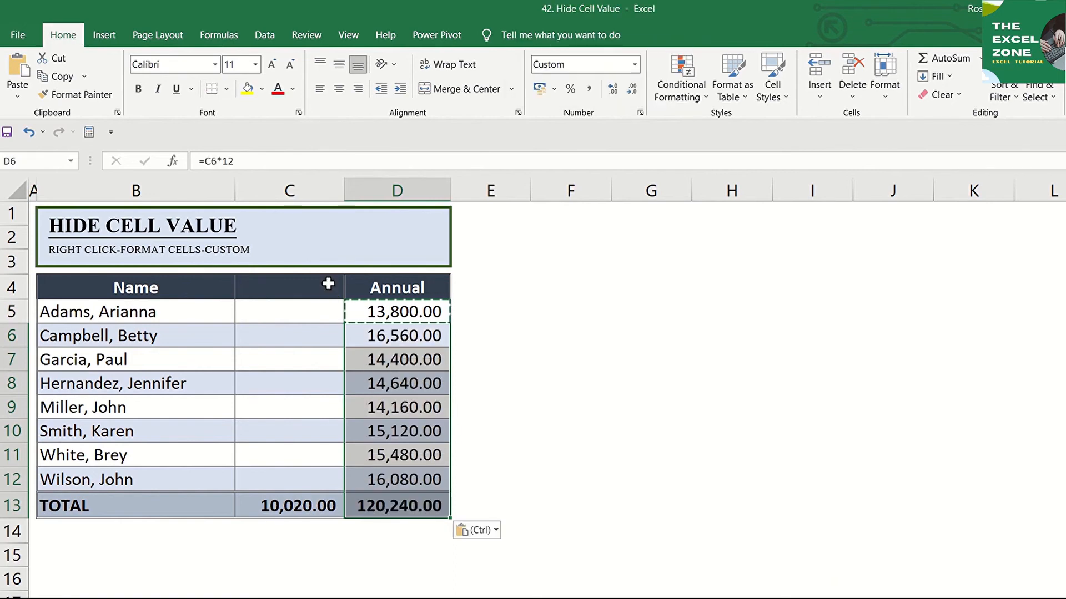
pyautogui.hotkey('ctrl', 'Down')
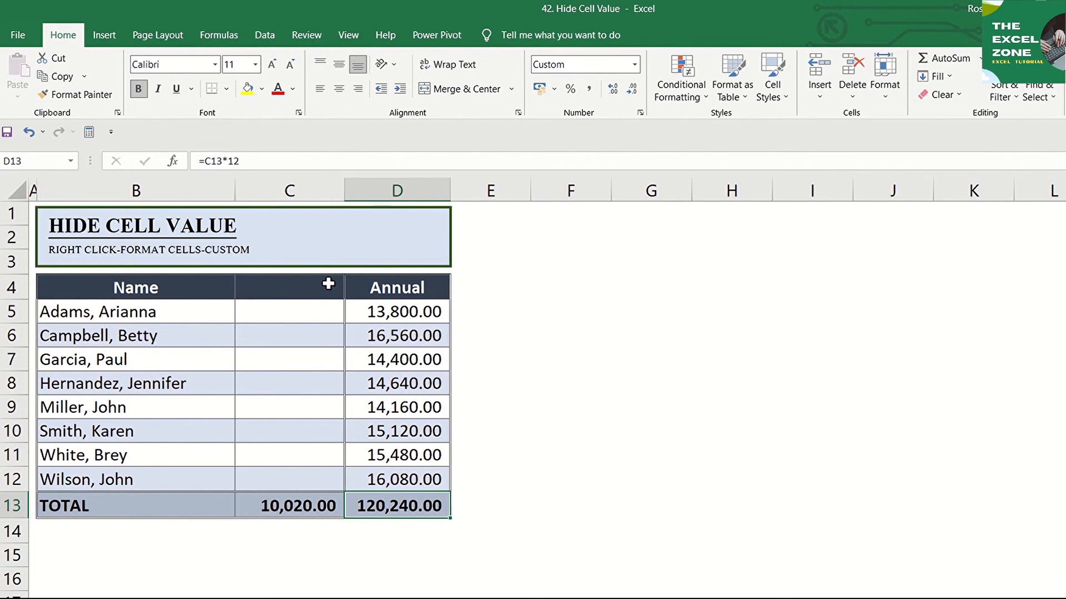
# - Unhide the salary header and values in C4:C12 by replacing their custom number format code with general
pyautogui.press('Up')
pyautogui.press('Left')
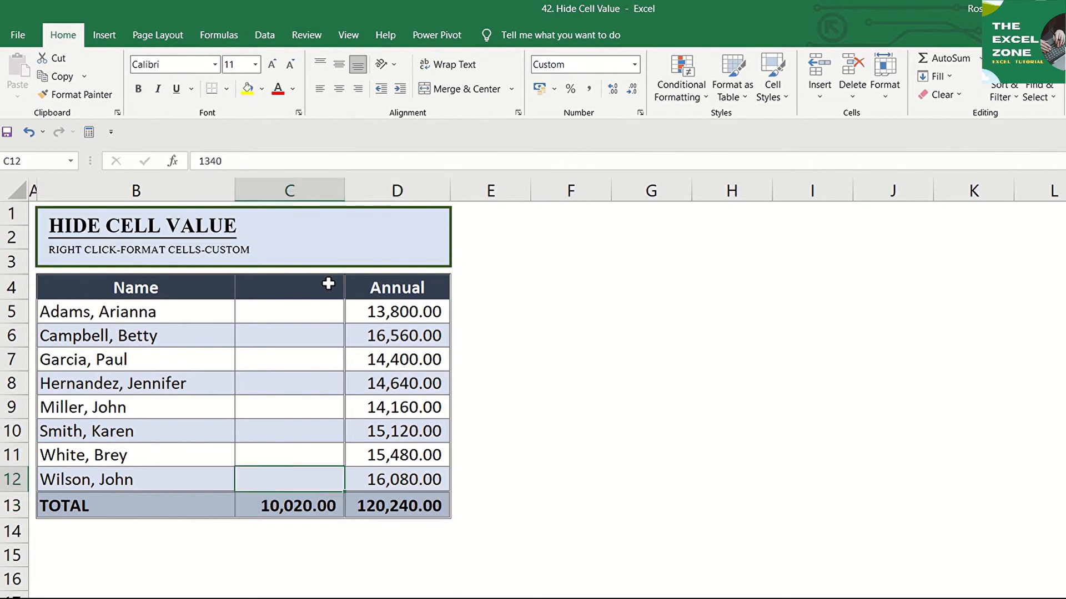
pyautogui.keyDown('shift'); pyautogui.click(328, 284); pyautogui.keyUp('shift')
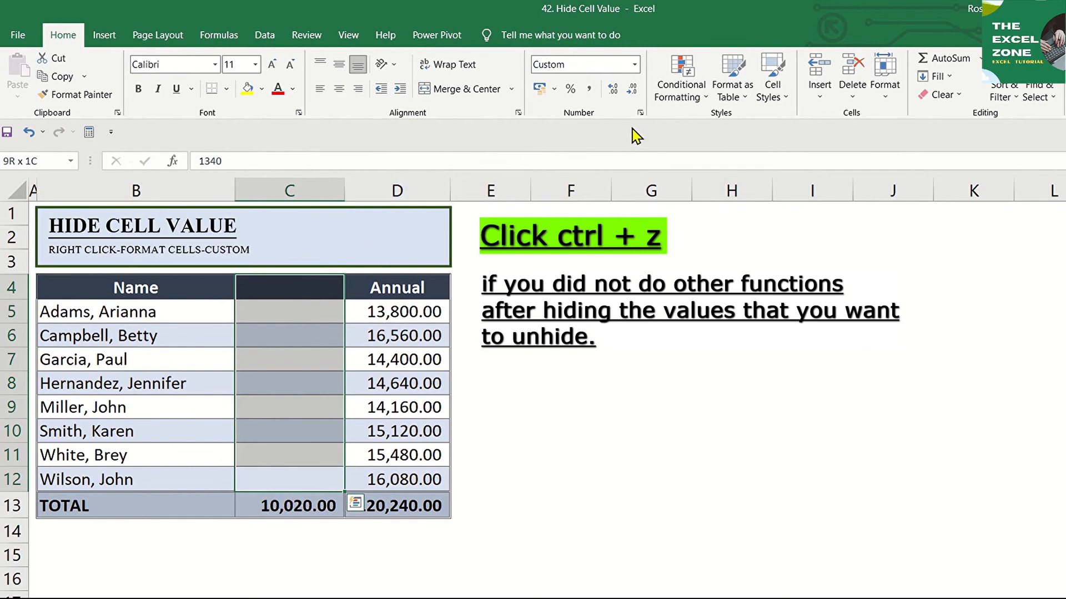
pyautogui.click(640, 113)
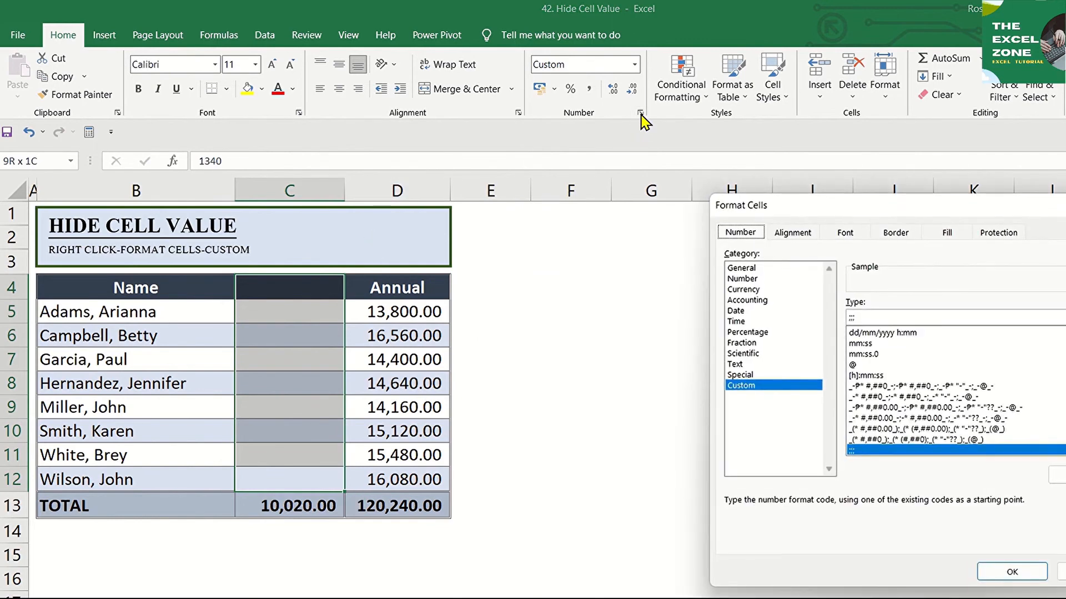
pyautogui.click(759, 385)
pyautogui.click(871, 318)
pyautogui.press('BackSpace')
pyautogui.press('BackSpace')
pyautogui.press('BackSpace')
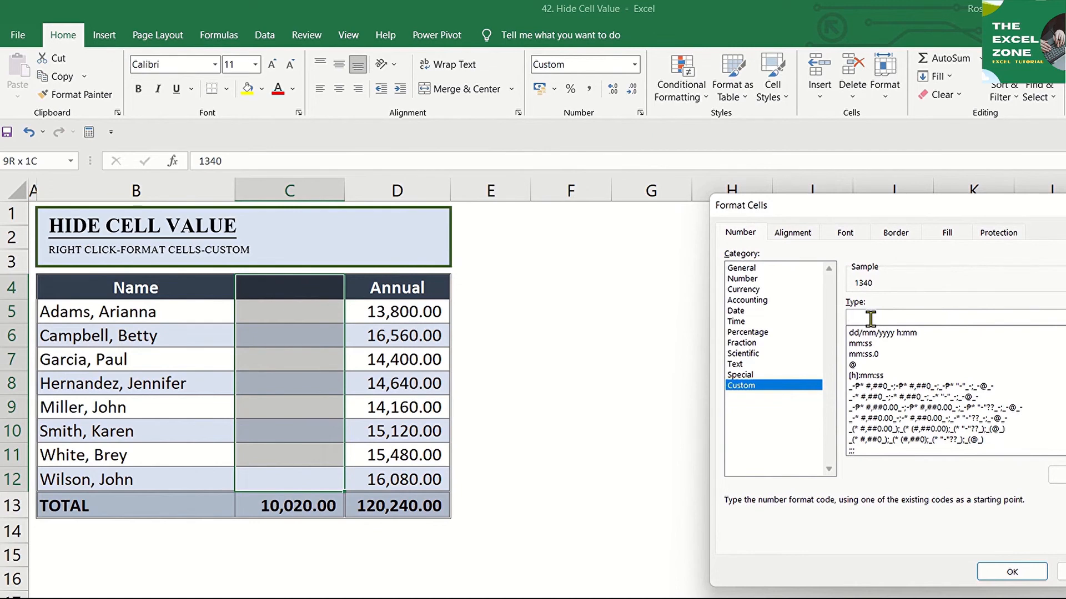
pyautogui.write('general')
pyautogui.press('Return')
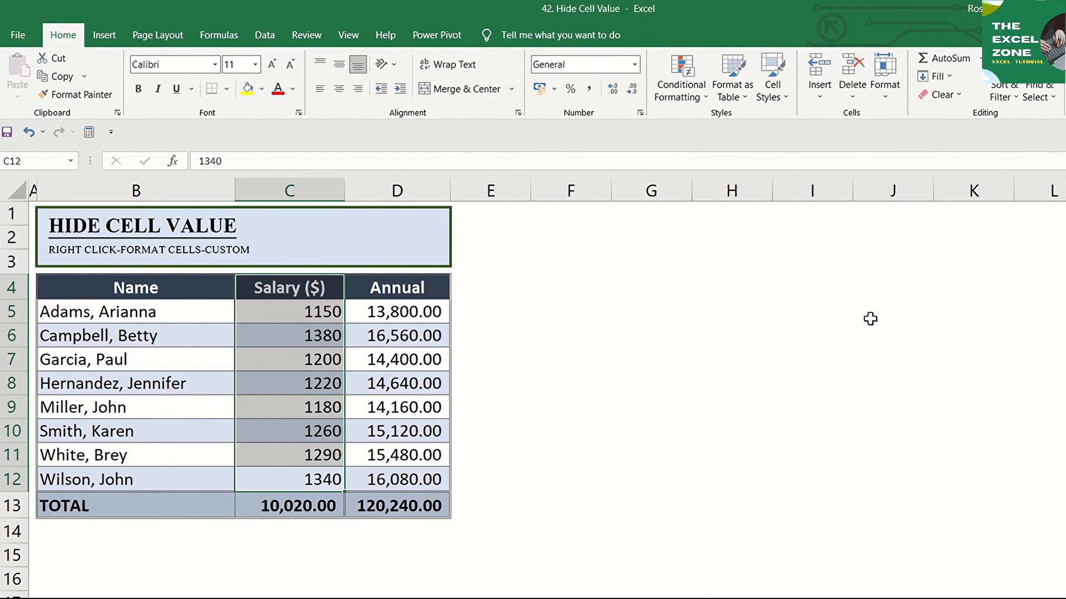
# - Select the salary values in C5:C12 and undo the last change
pyautogui.press('Down')
pyautogui.press('Up')
pyautogui.hotkey('shift', 'Up')
pyautogui.hotkey('shift', 'Up')
pyautogui.hotkey('shift', 'Up')
pyautogui.hotkey('shift', 'Up')
pyautogui.hotkey('shift', 'Up')
pyautogui.hotkey('shift', 'Up')
pyautogui.hotkey('shift', 'Up')
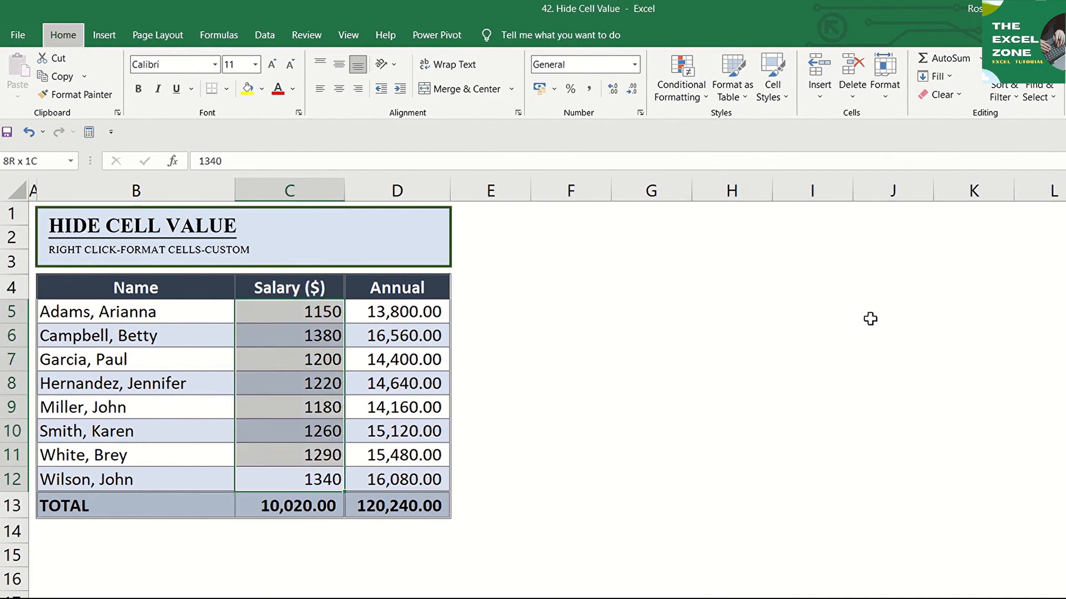
pyautogui.hotkey('ctrl', 'z')
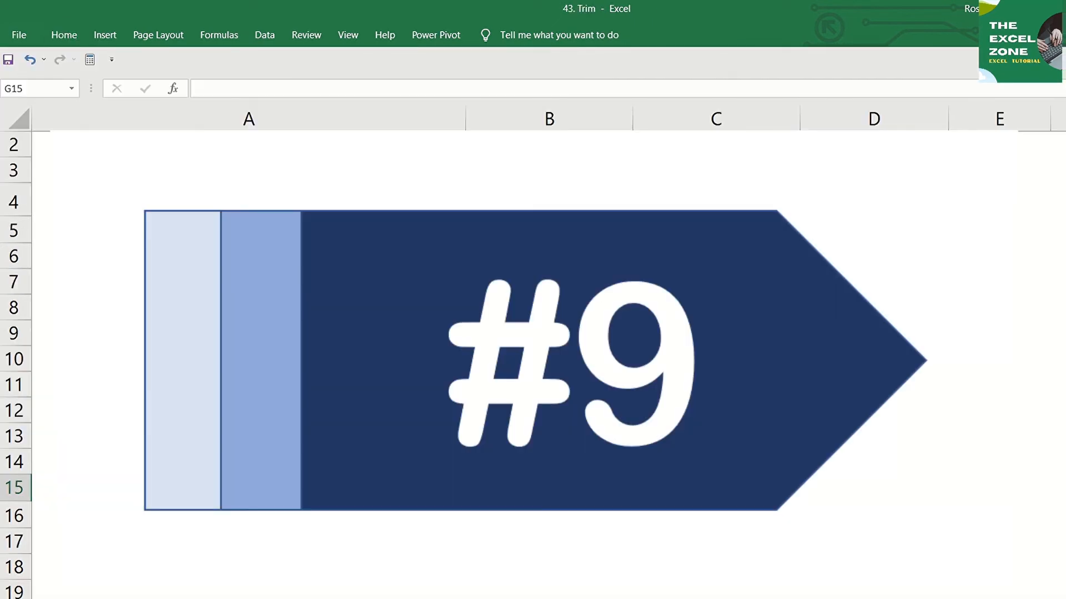
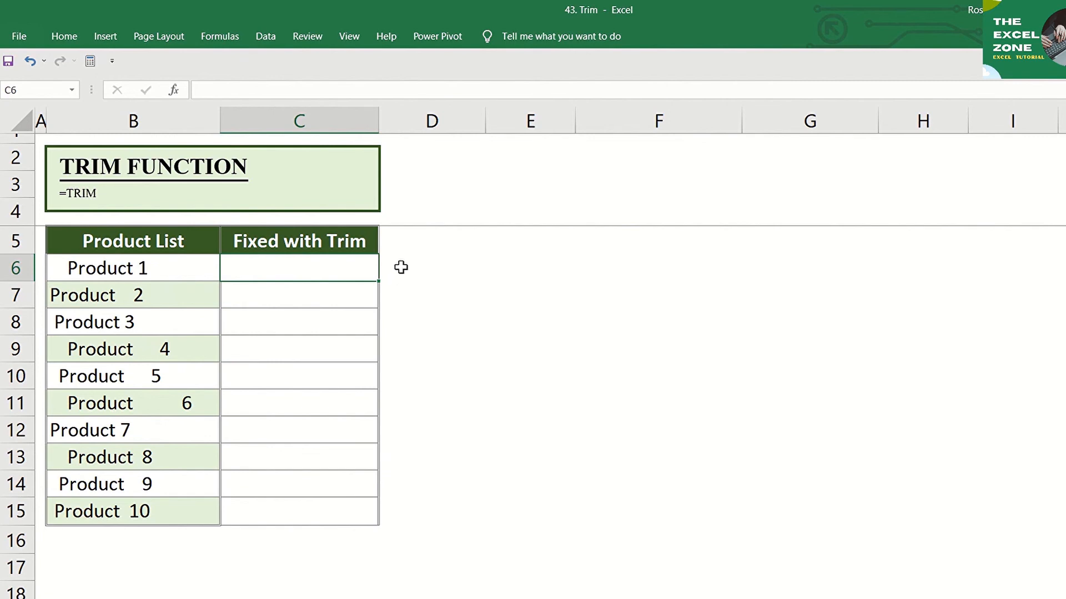
# - Enter =TRIM(B6) in C6 of the 43. Trim workbook and fill the formula down to C15
pyautogui.write('=trim')
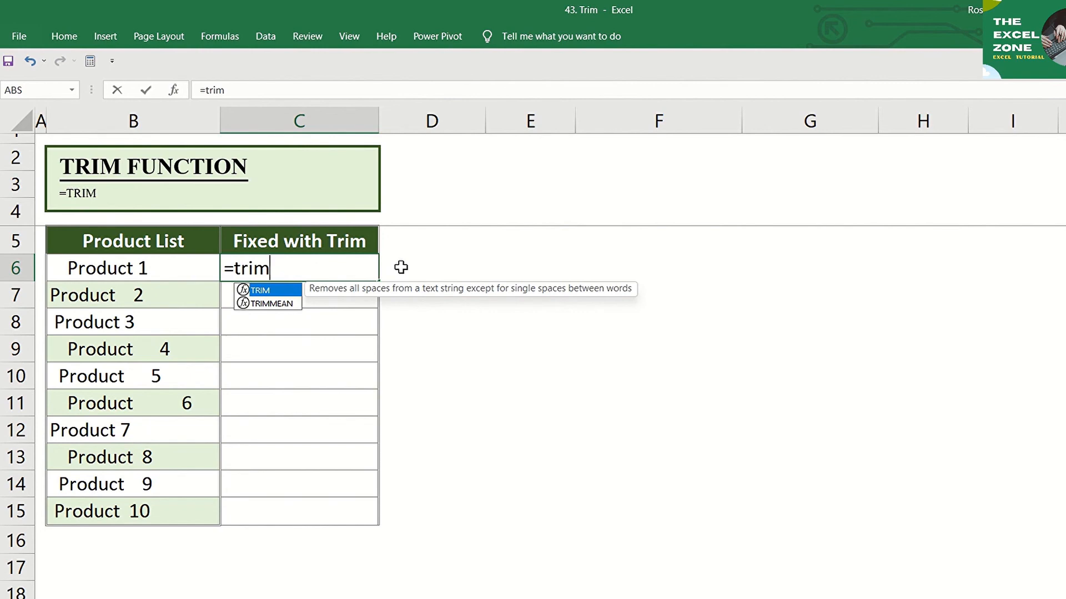
pyautogui.press('BackSpace')
pyautogui.press('Tab')
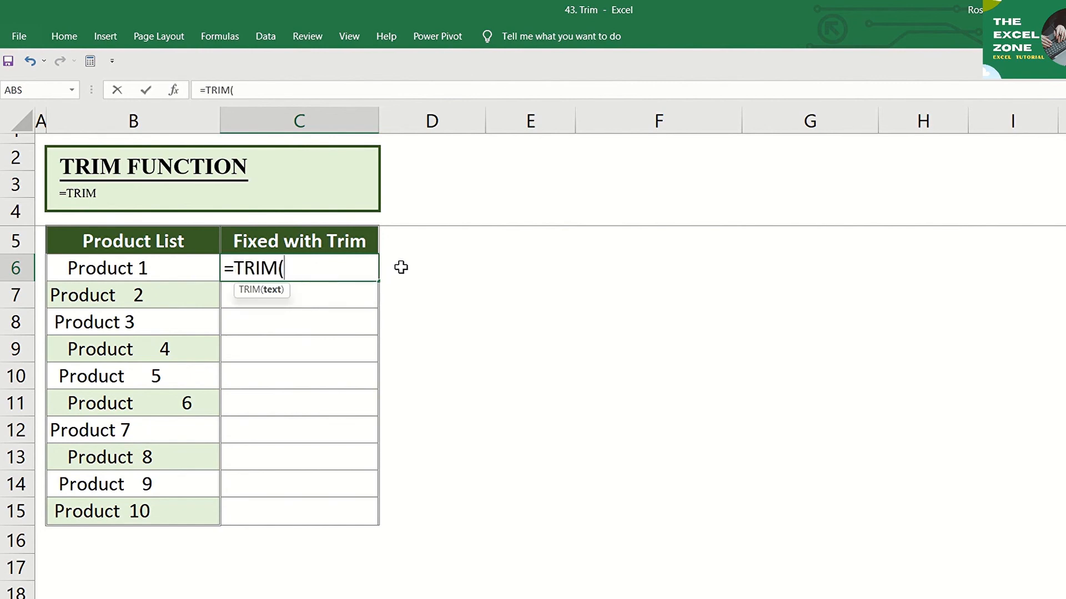
pyautogui.press('Left')
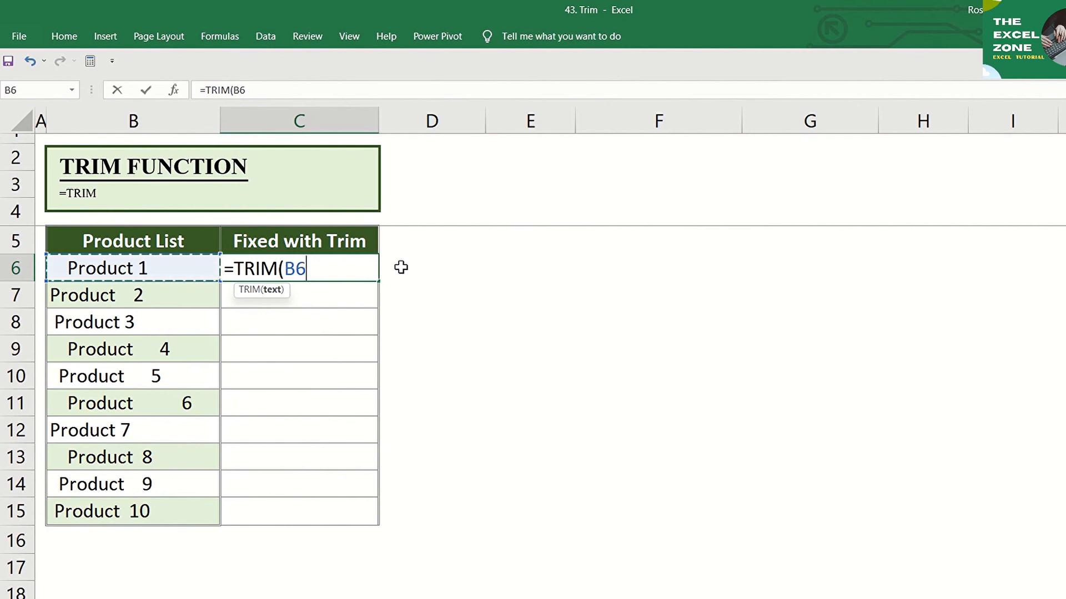
pyautogui.press('Return')
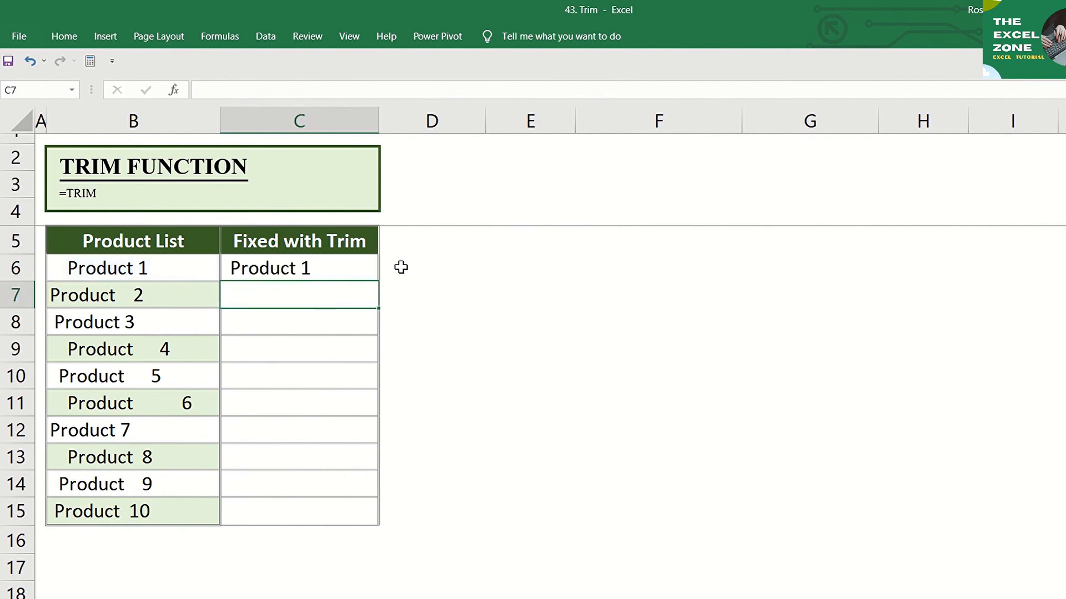
pyautogui.press('Up')
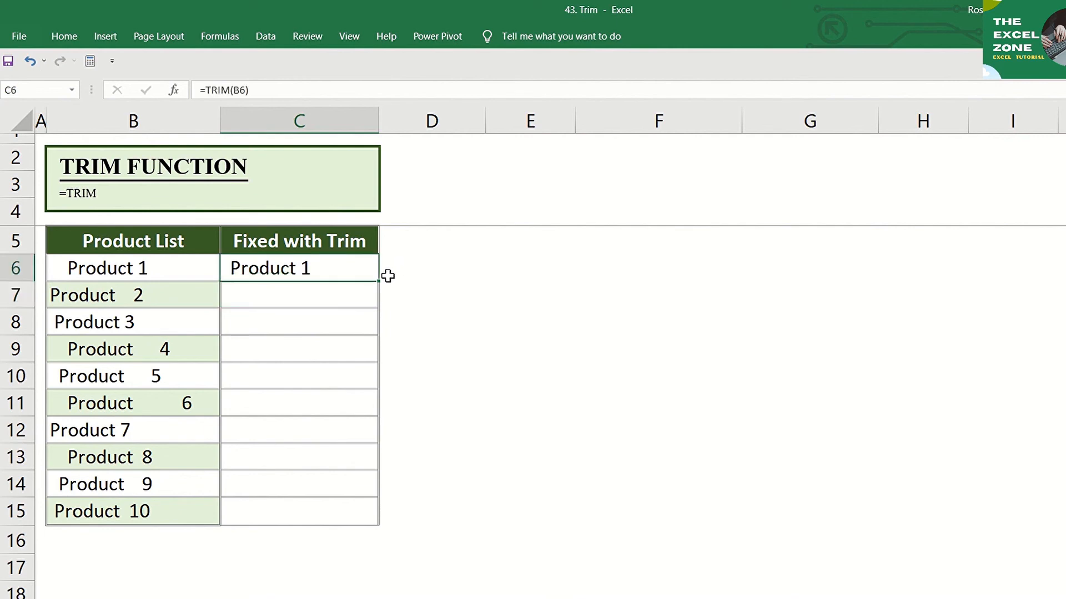
pyautogui.doubleClick(378, 281)
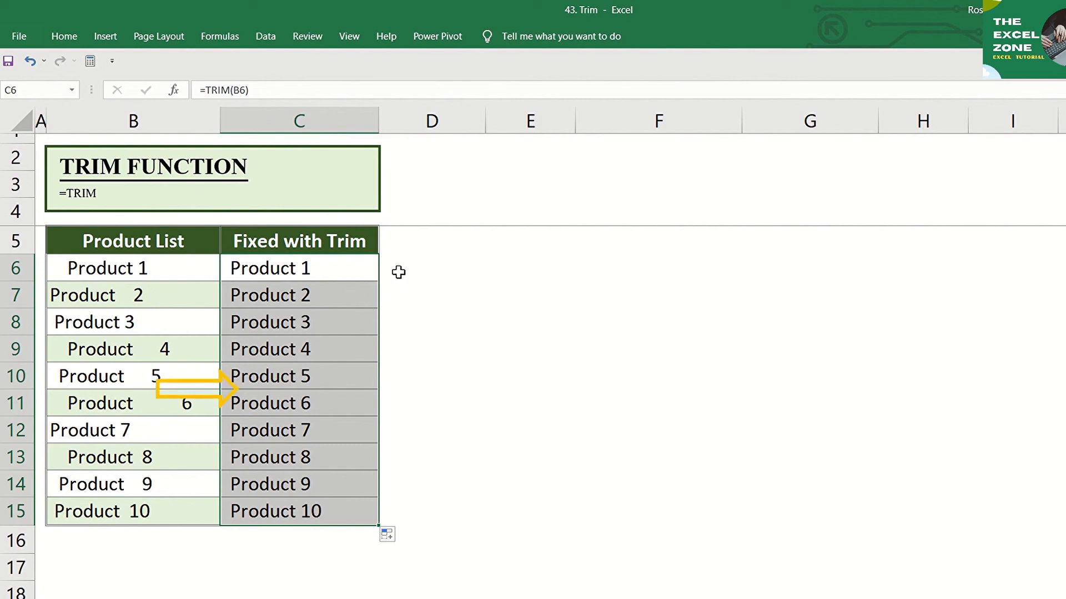
# - Insert the TRIM function in D6 from the Text function library, with B6 as its text argument
pyautogui.click(402, 273)
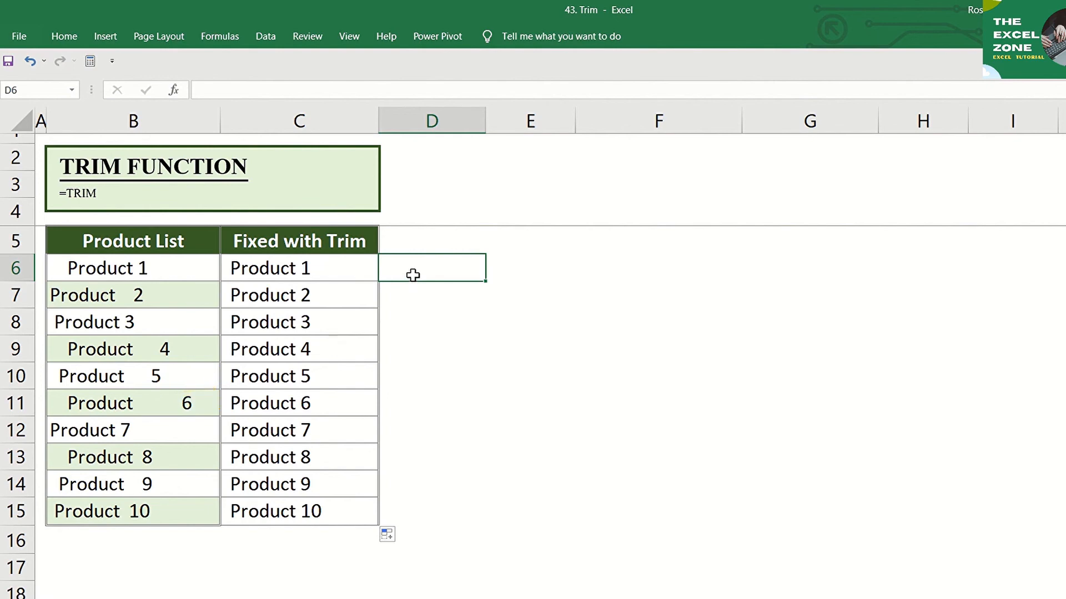
pyautogui.click(224, 37)
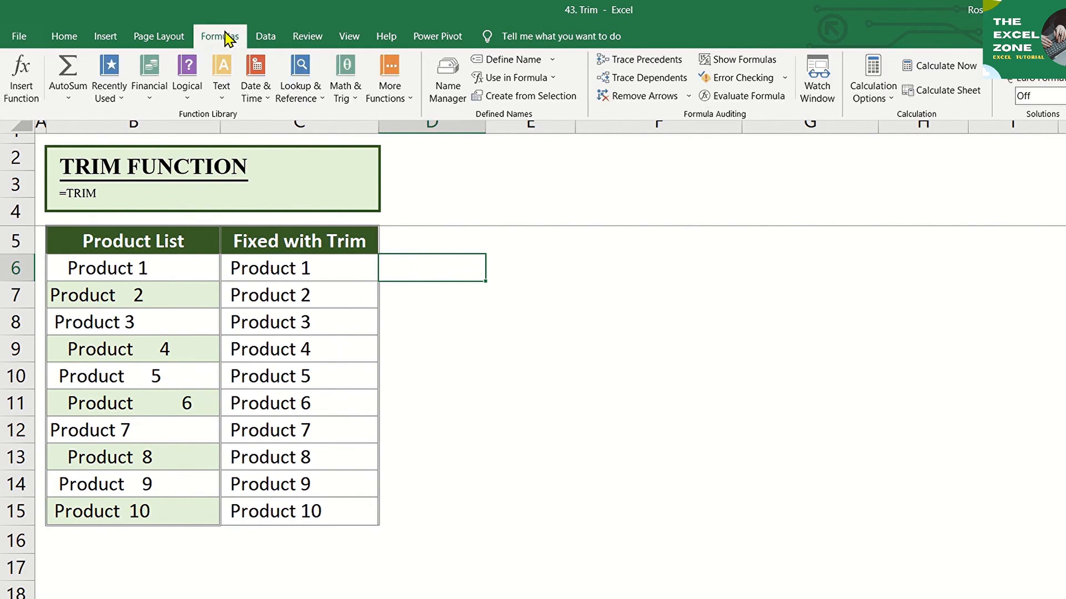
pyautogui.click(224, 103)
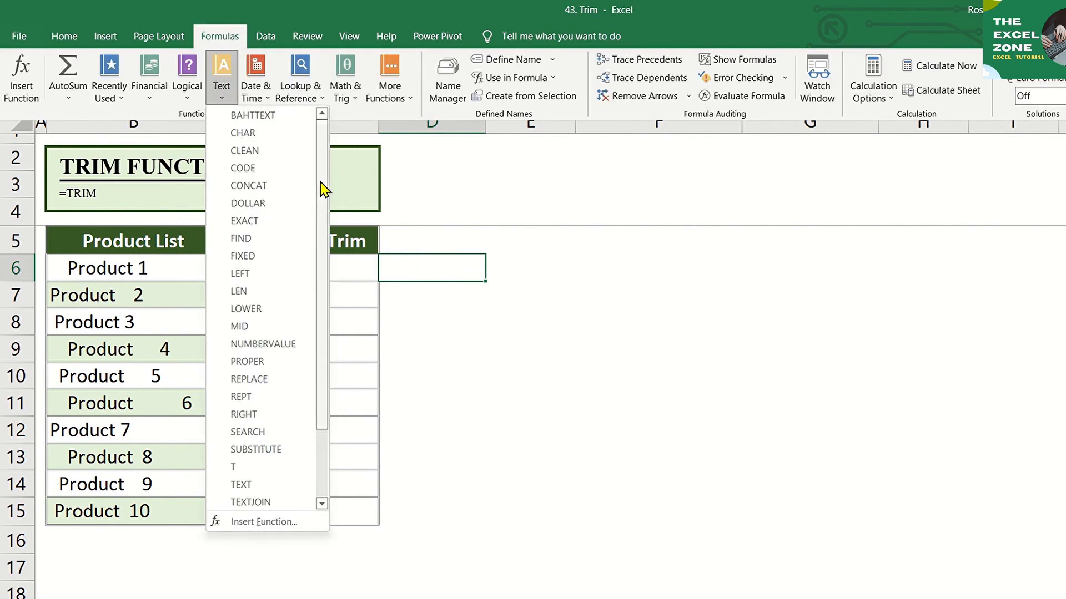
pyautogui.moveTo(321, 182); pyautogui.dragTo(334, 244)
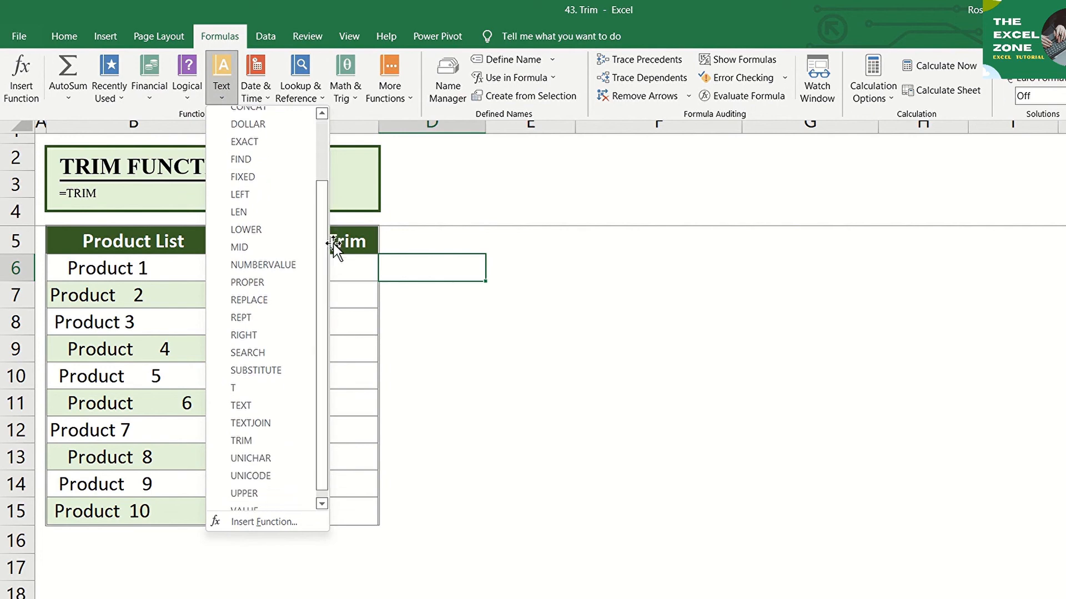
pyautogui.click(265, 441)
pyautogui.click(261, 437)
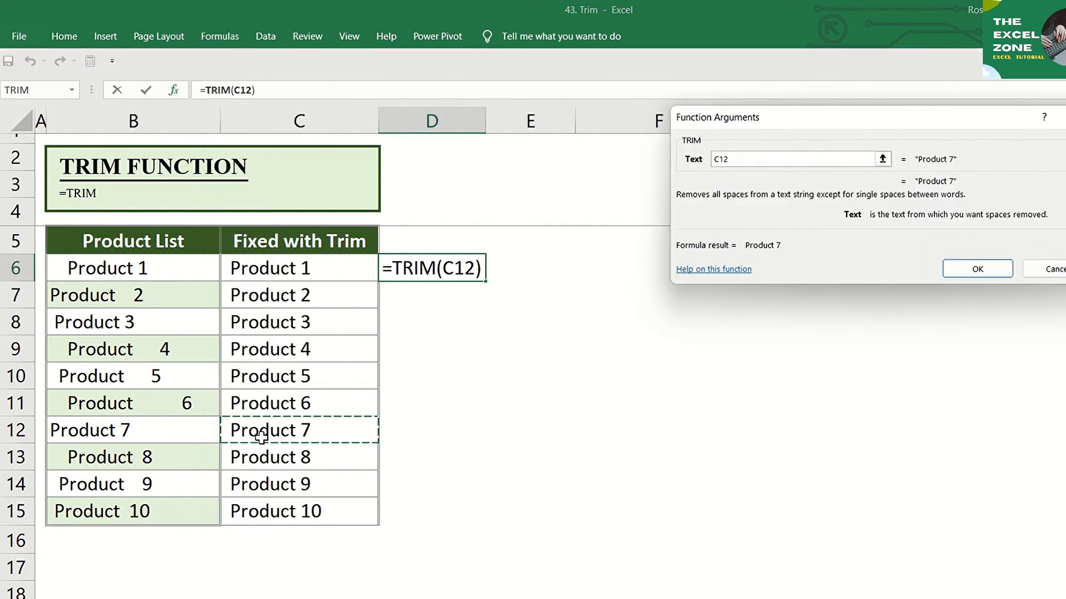
pyautogui.click(164, 268)
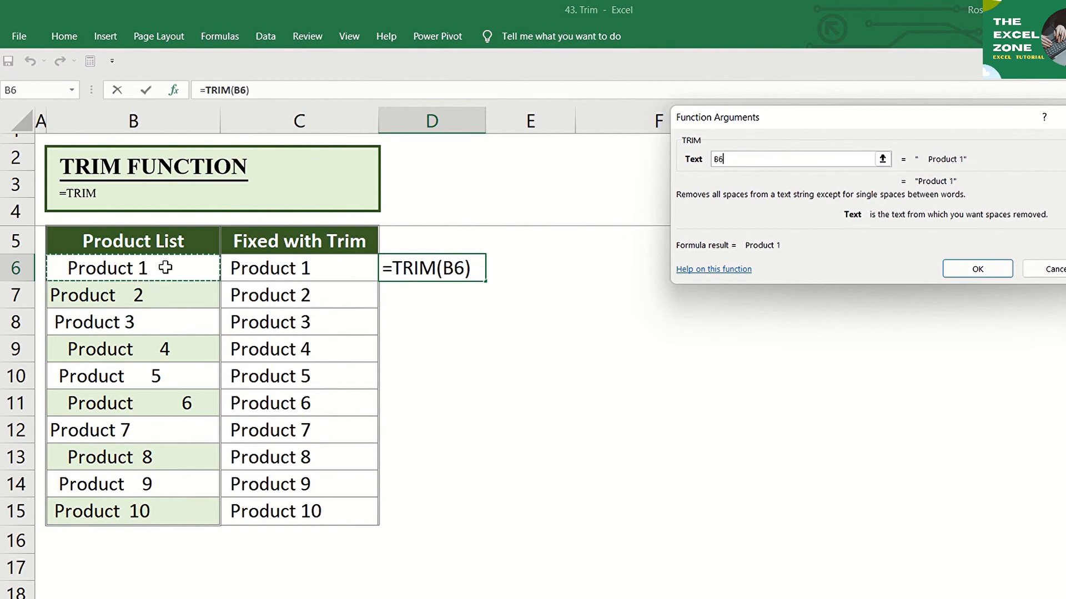
pyautogui.press('Return')
# - Insert TRIM in E6 through the Insert Function dialog's Text category, using B6 as its text argument
pyautogui.press('Right')
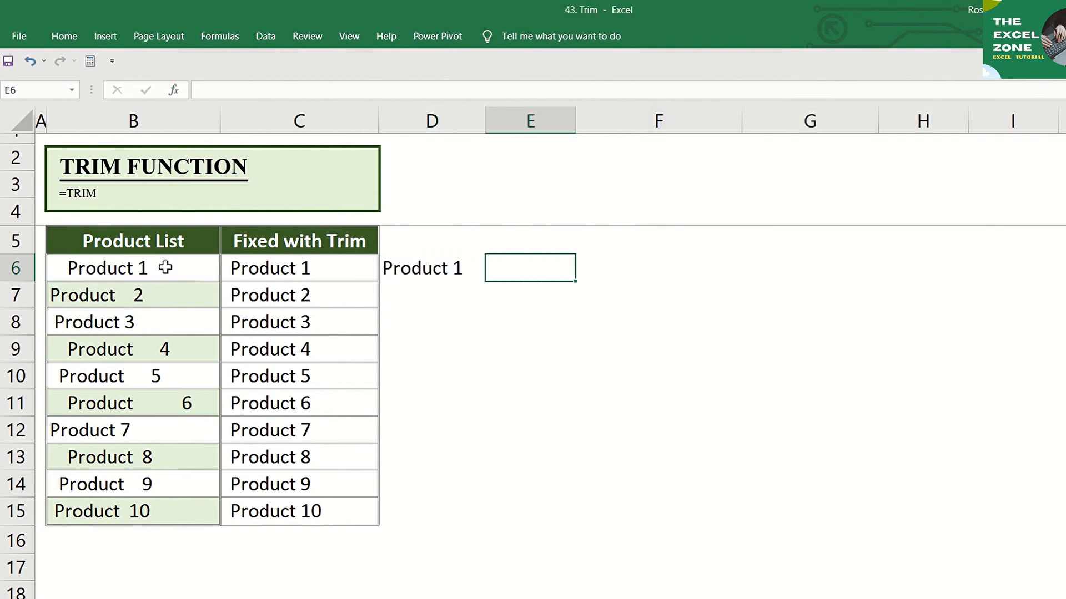
pyautogui.click(173, 91)
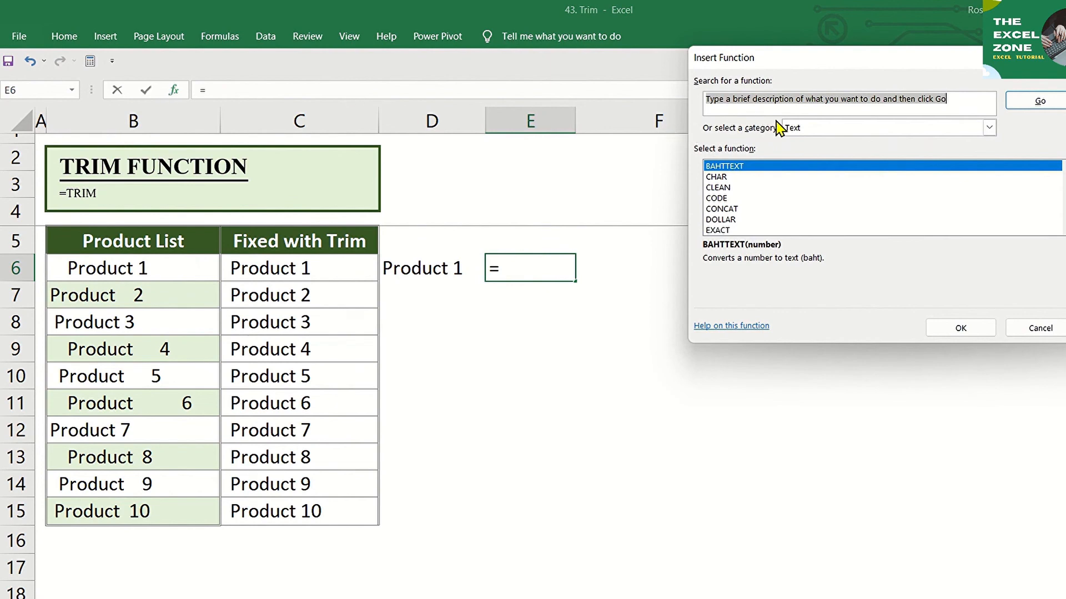
pyautogui.click(818, 132)
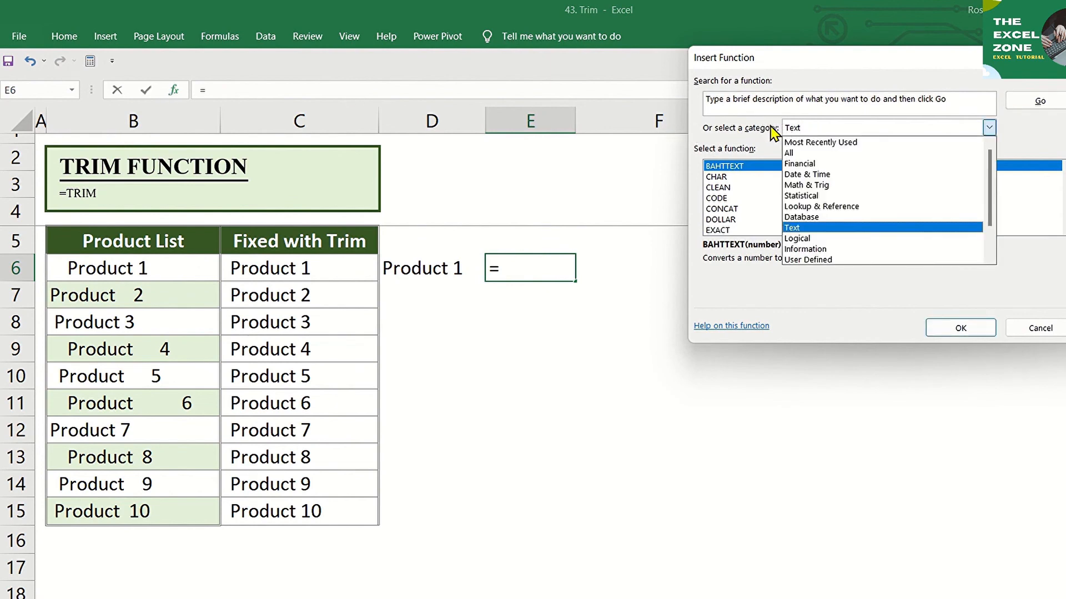
pyautogui.click(826, 132)
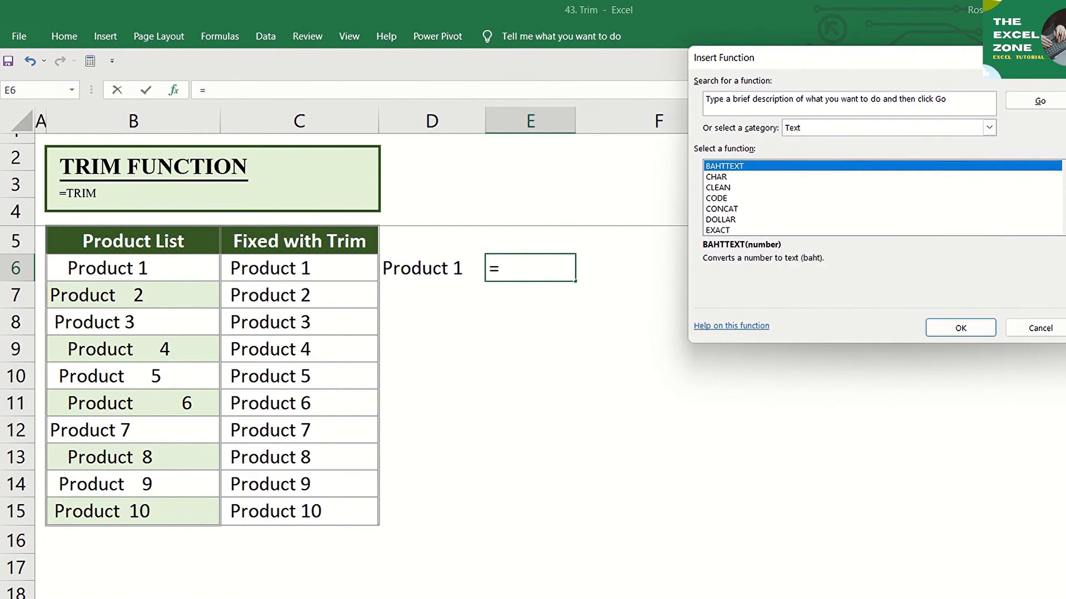
pyautogui.scroll(-7, 882, 197)
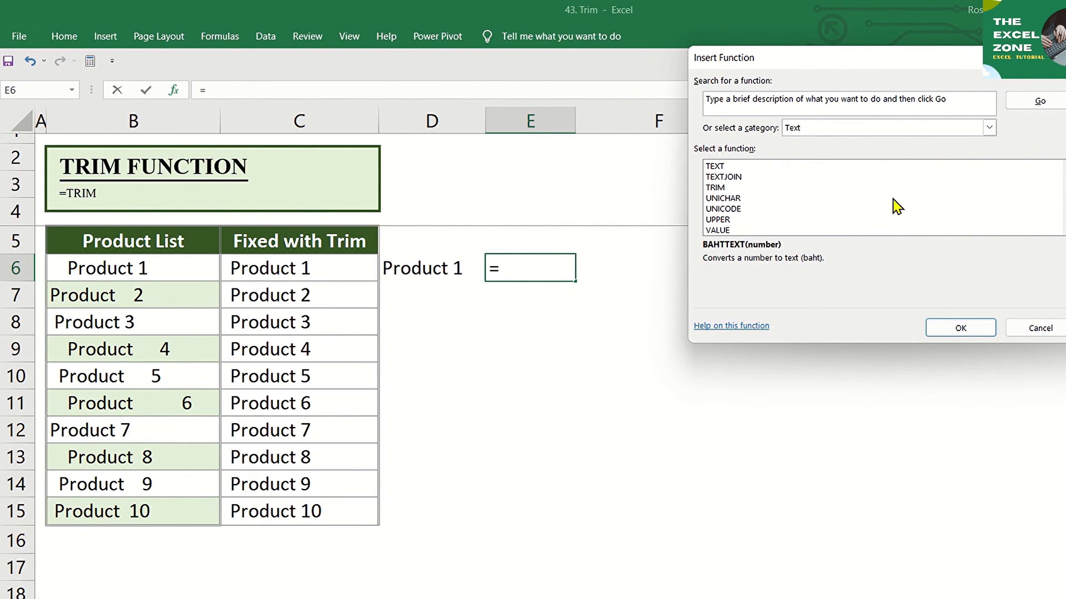
pyautogui.click(721, 188)
pyautogui.doubleClick(722, 189)
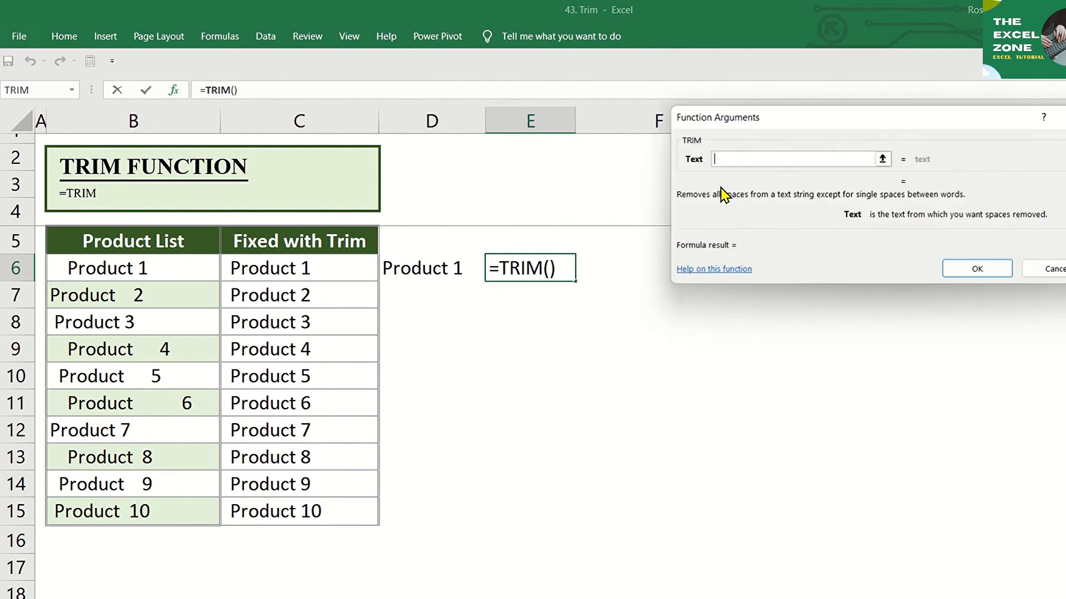
pyautogui.click(158, 270)
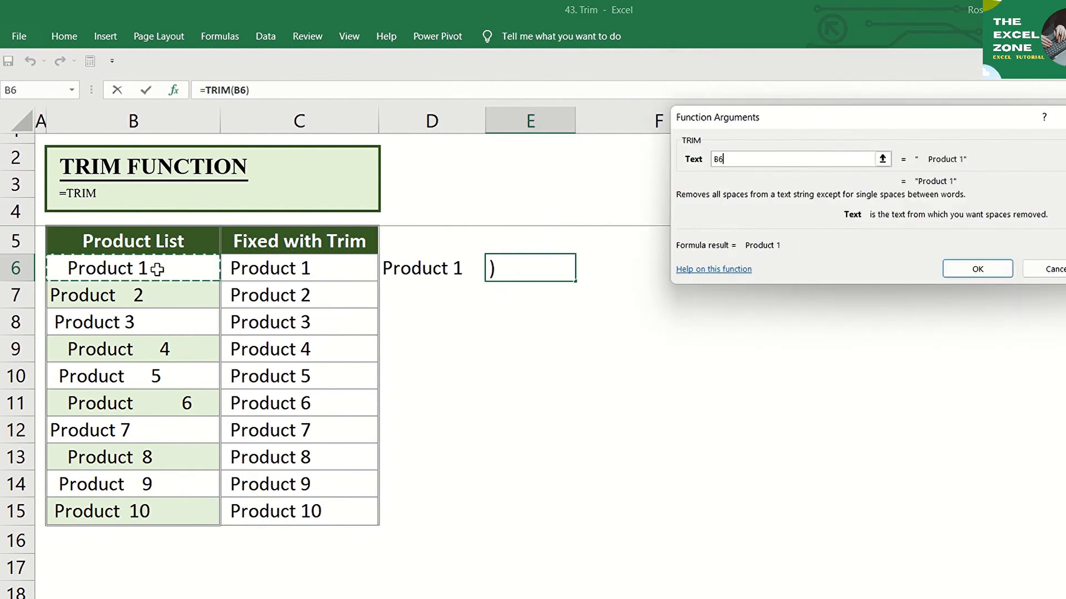
pyautogui.press('Return')
pyautogui.press('Right')
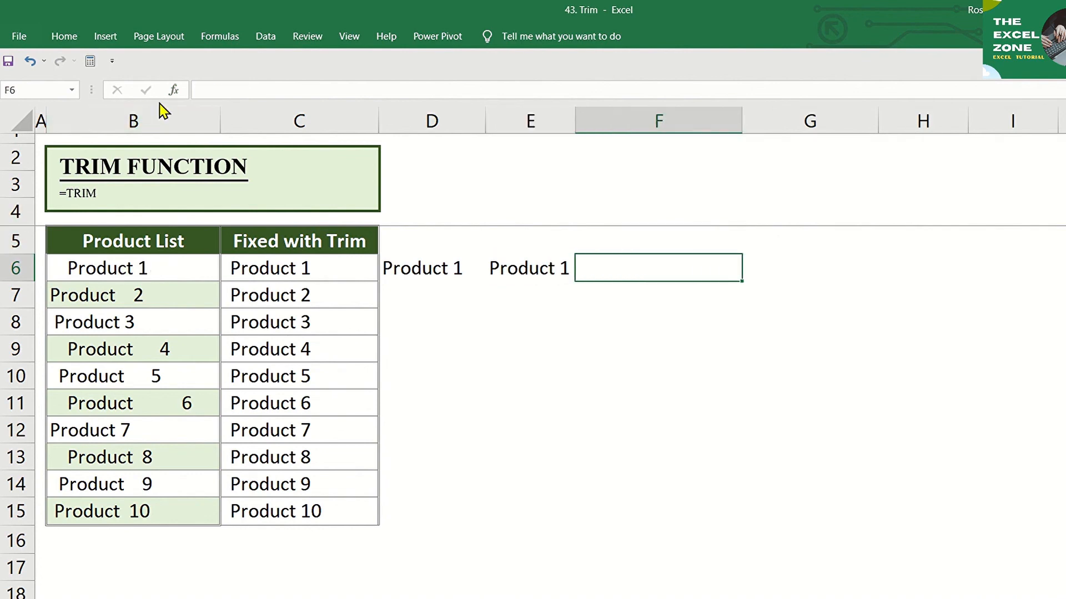
pyautogui.click(174, 90)
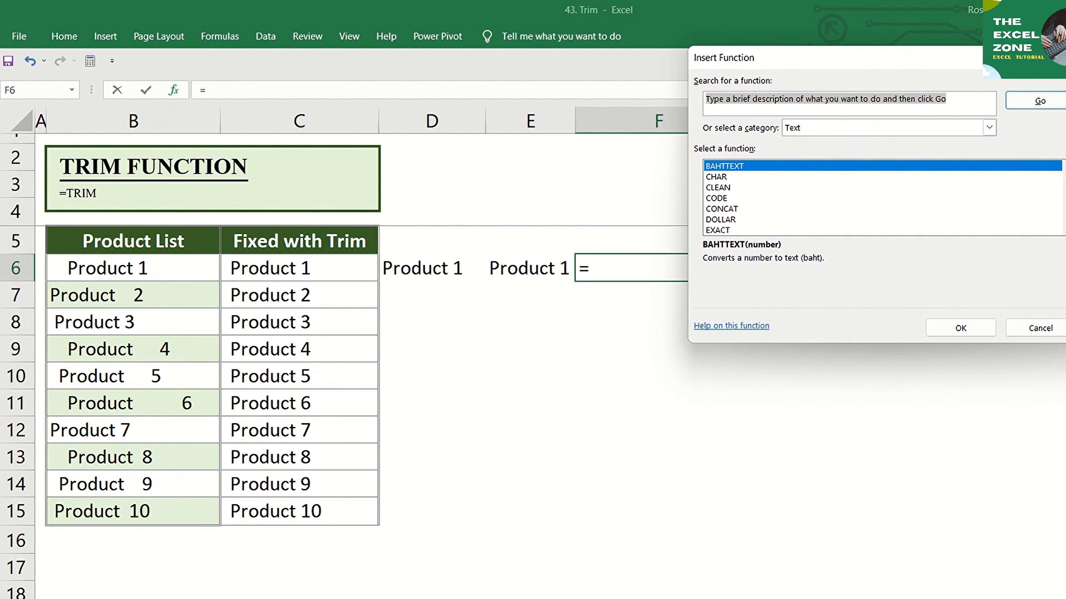
pyautogui.scroll(-2, 937, 227)
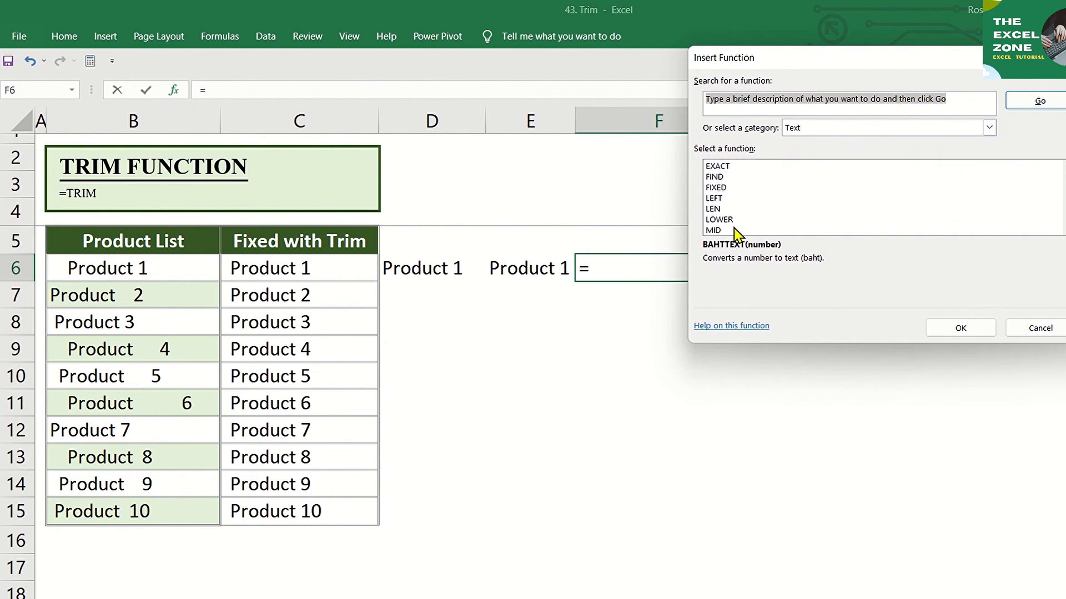
pyautogui.doubleClick(714, 209)
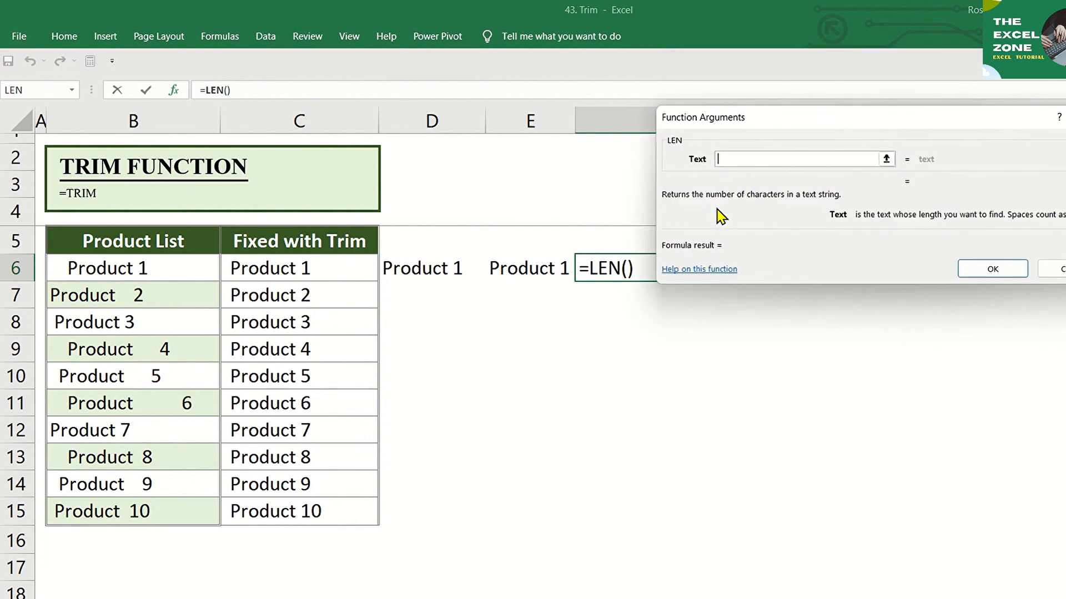
pyautogui.press('Escape')
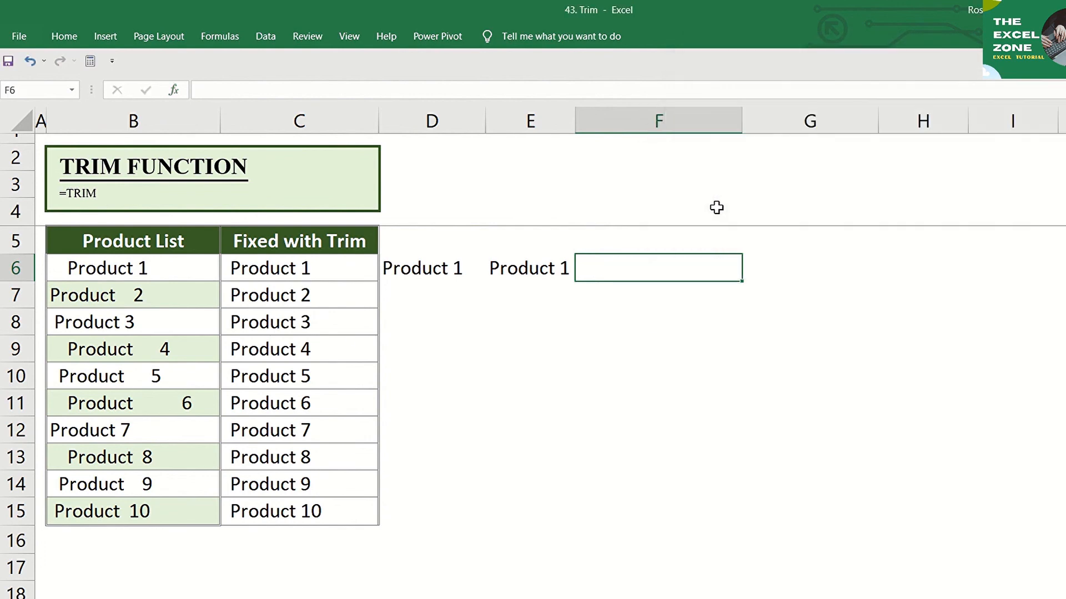
pyautogui.click(352, 269)
pyautogui.press('ctrl')
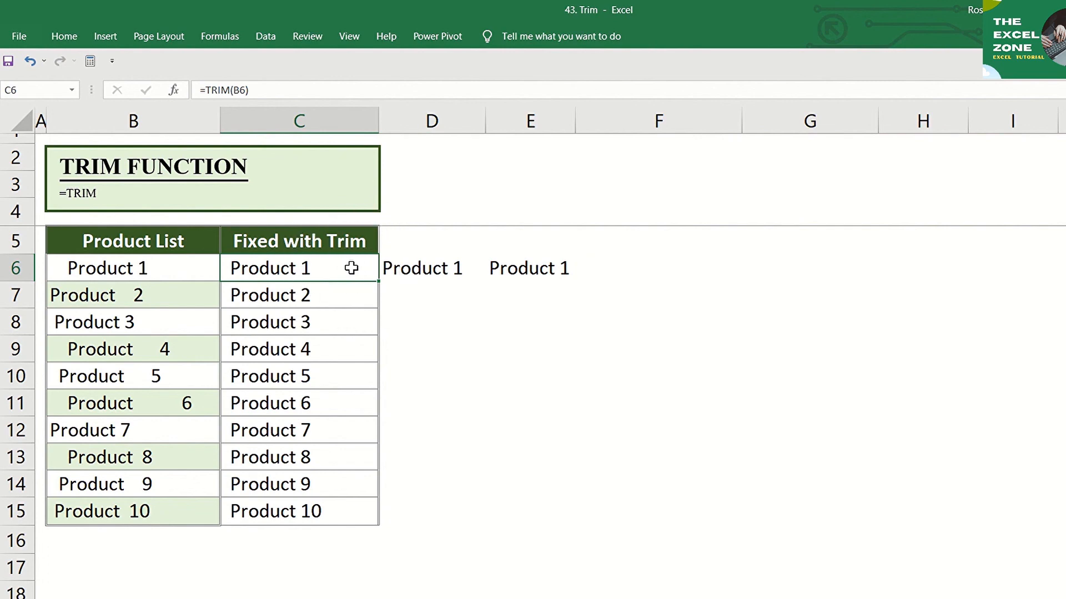
pyautogui.doubleClick(352, 268)
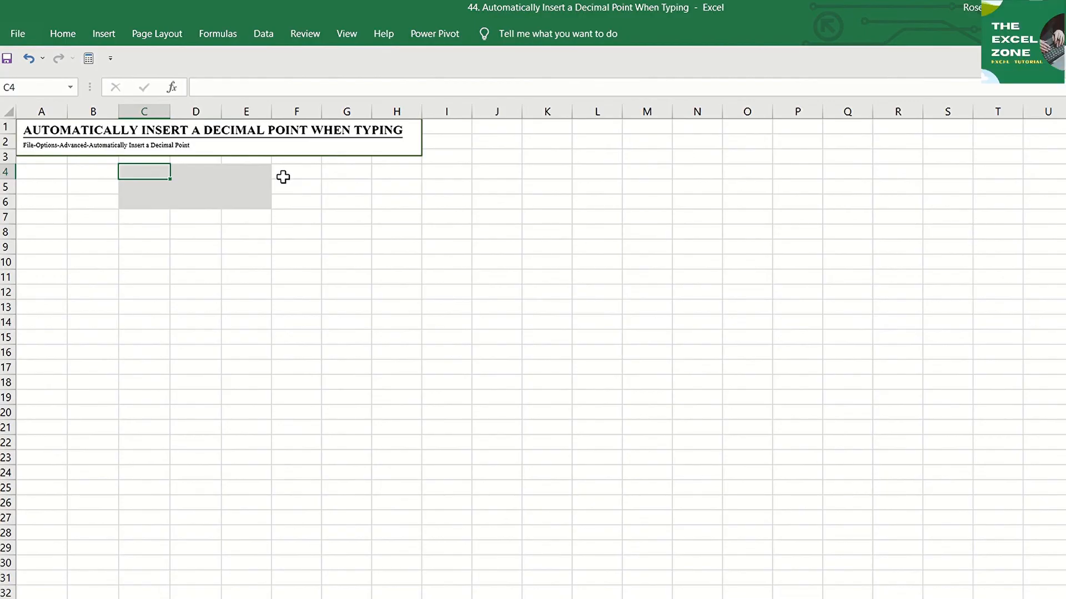
# - Enter 120.45, 200.25 and 302.12 in C4:C6 of the 44. Automatically Insert a Decimal Point When Typing workbook
pyautogui.scroll(5, 283, 176)
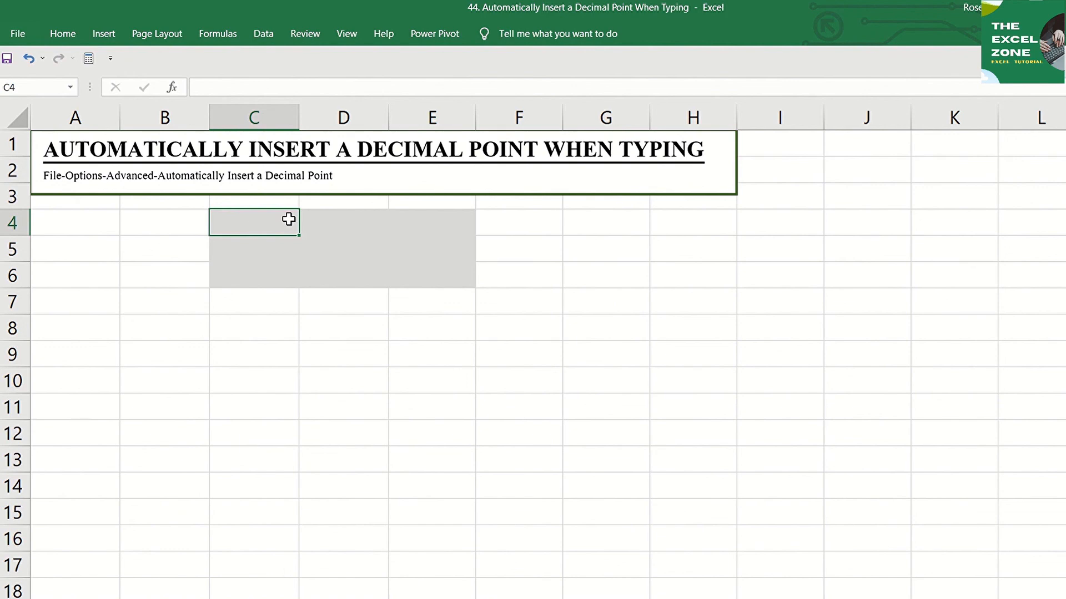
pyautogui.write('120.45')
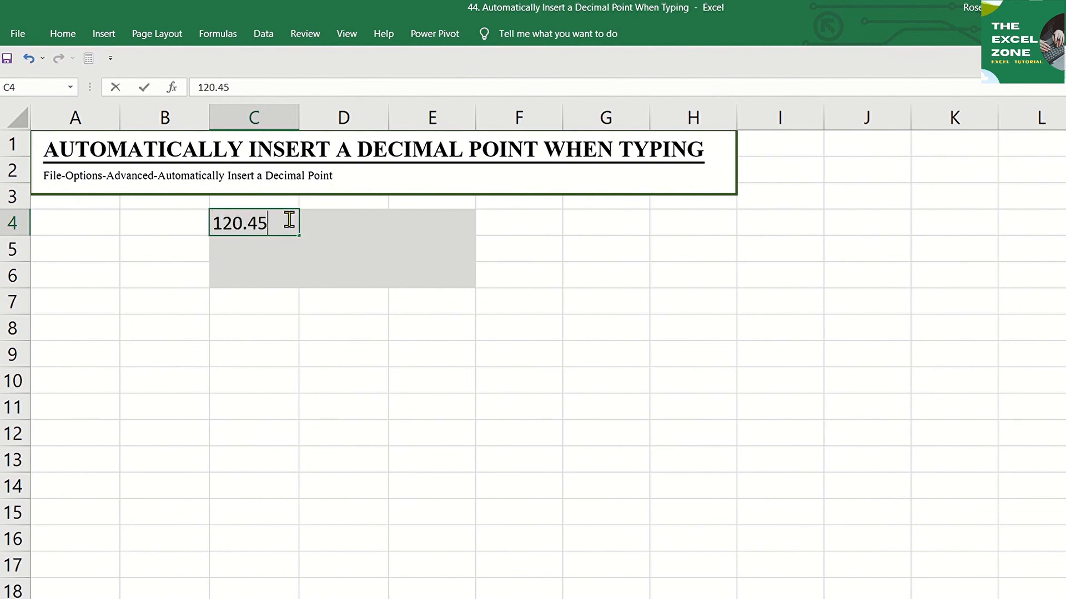
pyautogui.press('Return')
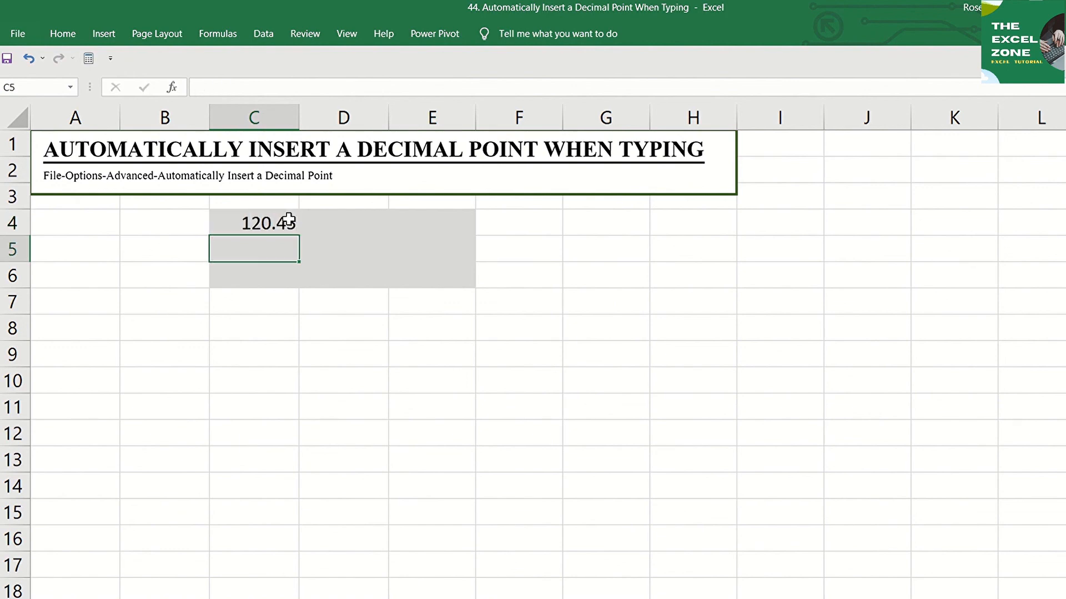
pyautogui.write('200.25')
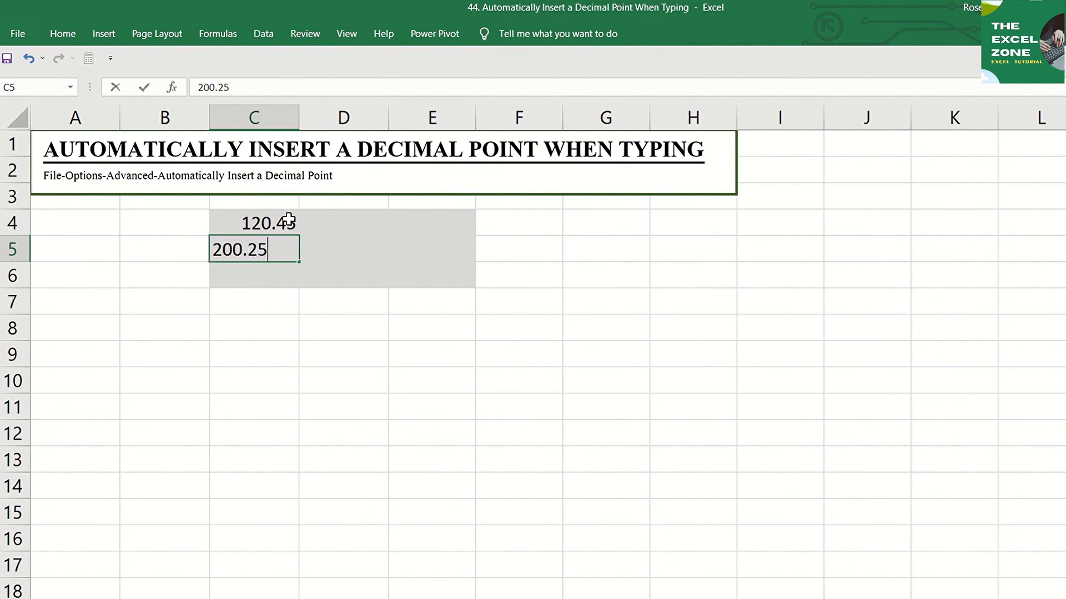
pyautogui.press('Return')
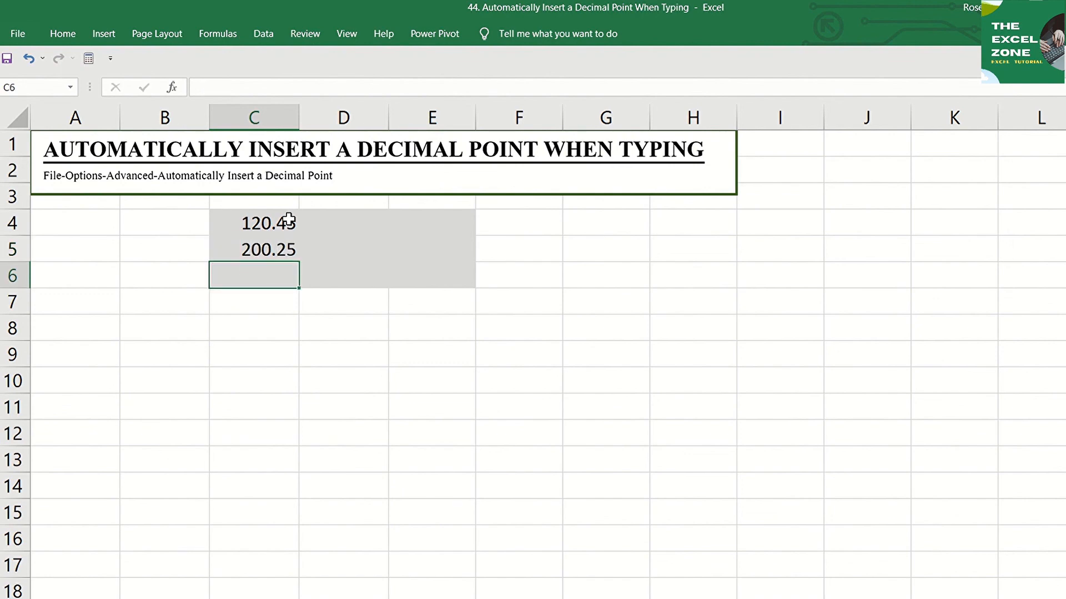
pyautogui.write('302.1')
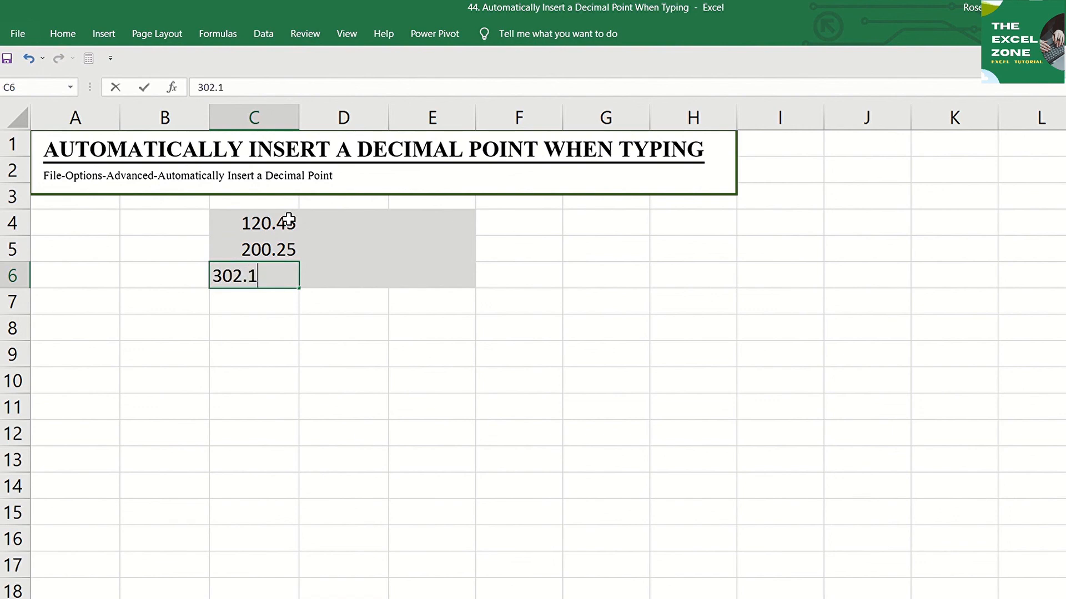
pyautogui.write('2')
pyautogui.press('Return')
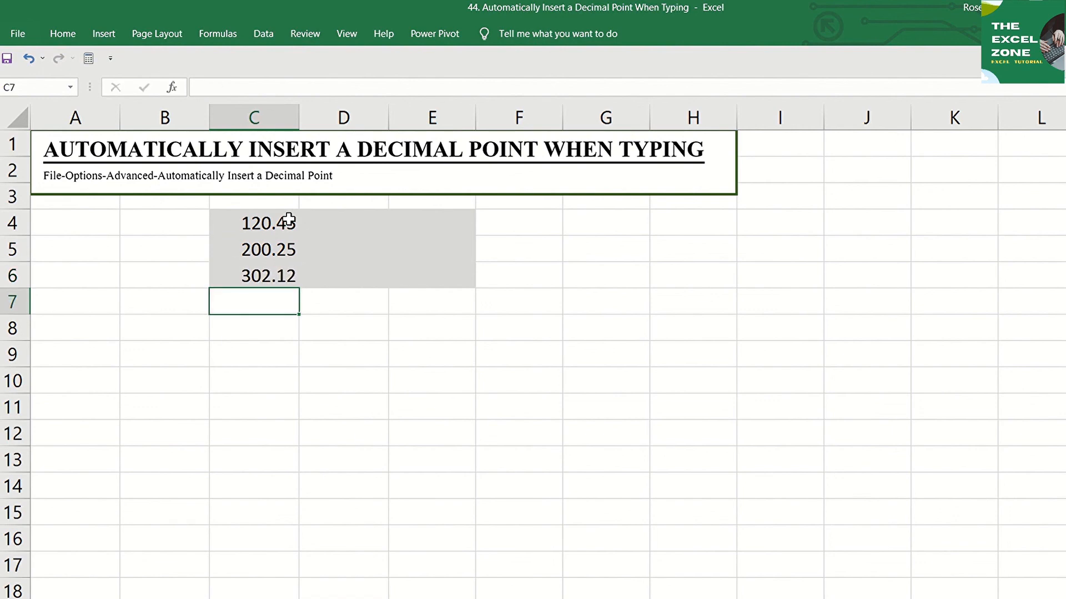
# - Select D4 and enable automatic decimal point insertion with 2 places in the Advanced Excel options
pyautogui.press('Up')
pyautogui.press('Up')
pyautogui.press('Up')
pyautogui.press('Right')
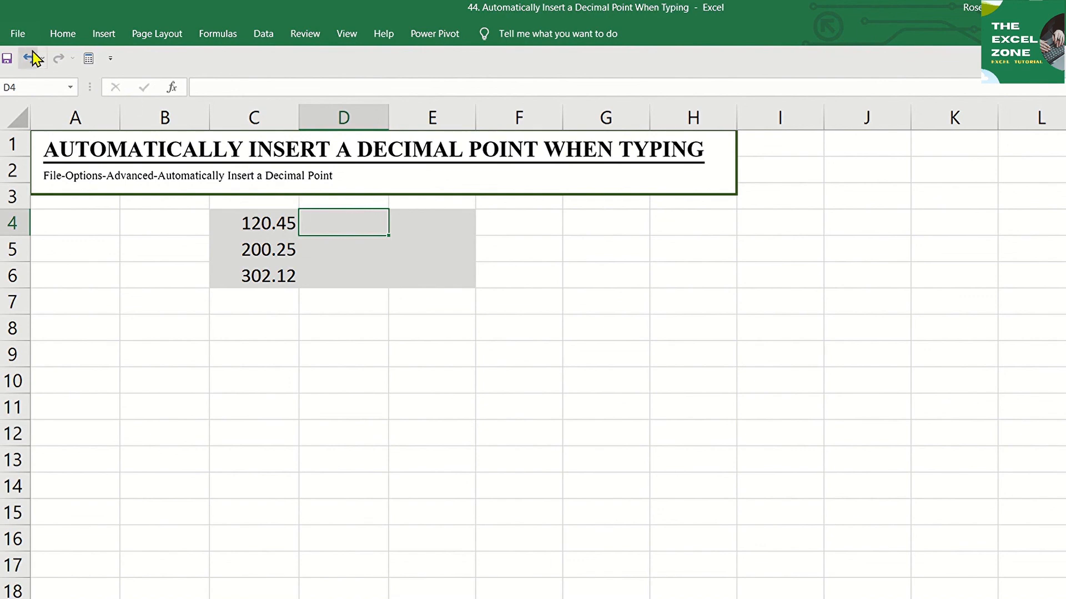
pyautogui.click(17, 34)
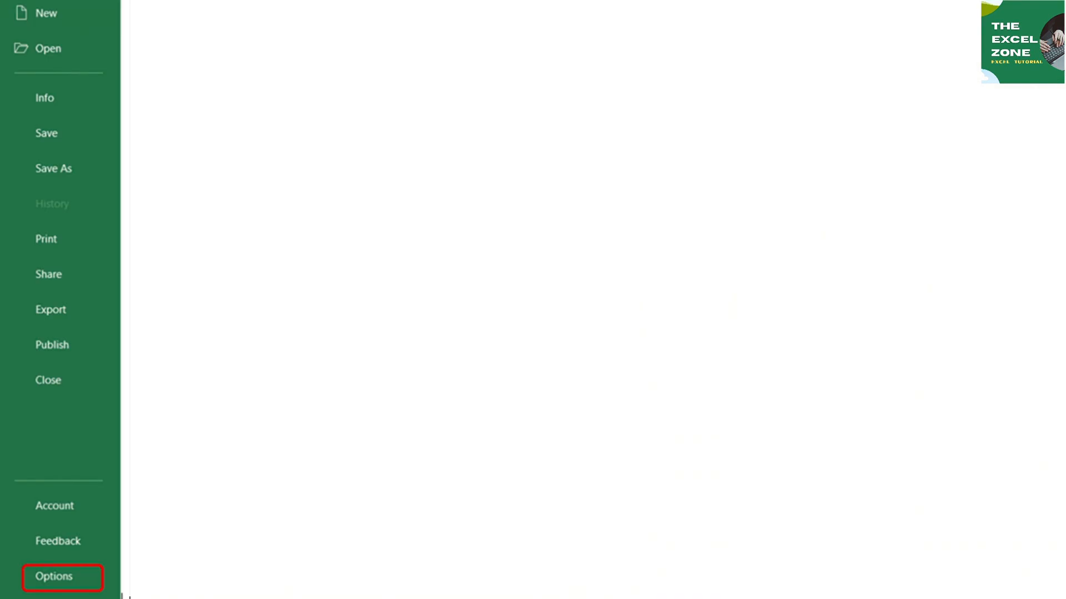
pyautogui.click(54, 577)
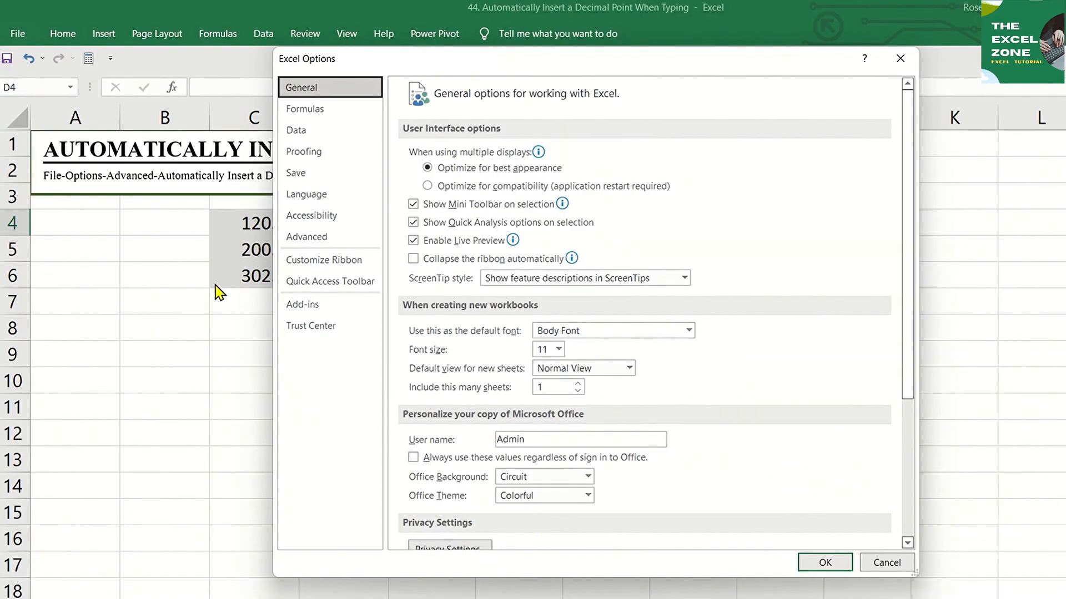
pyautogui.click(305, 242)
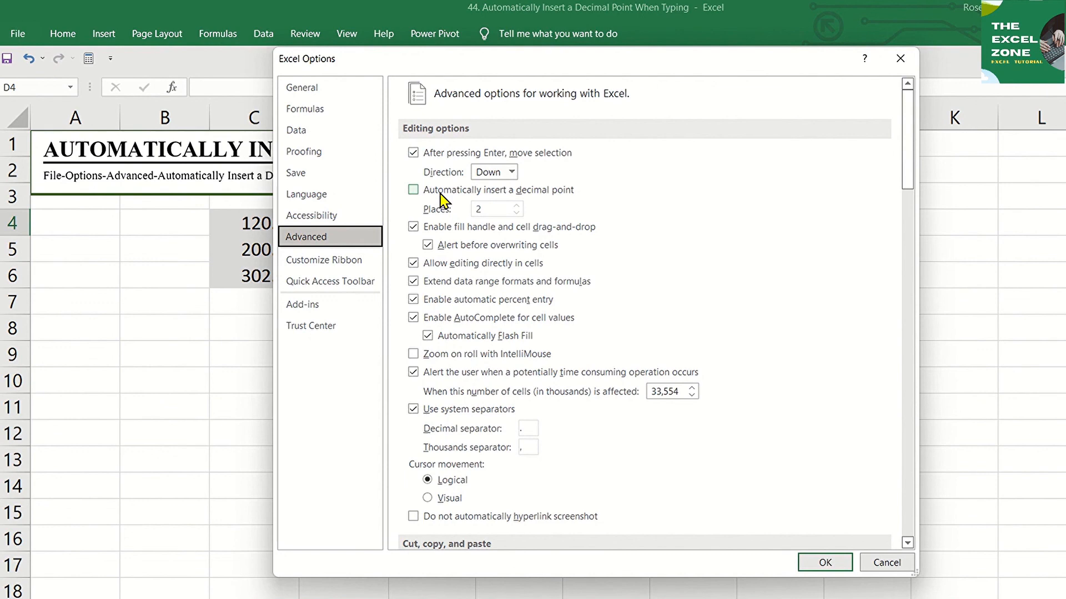
pyautogui.click(414, 190)
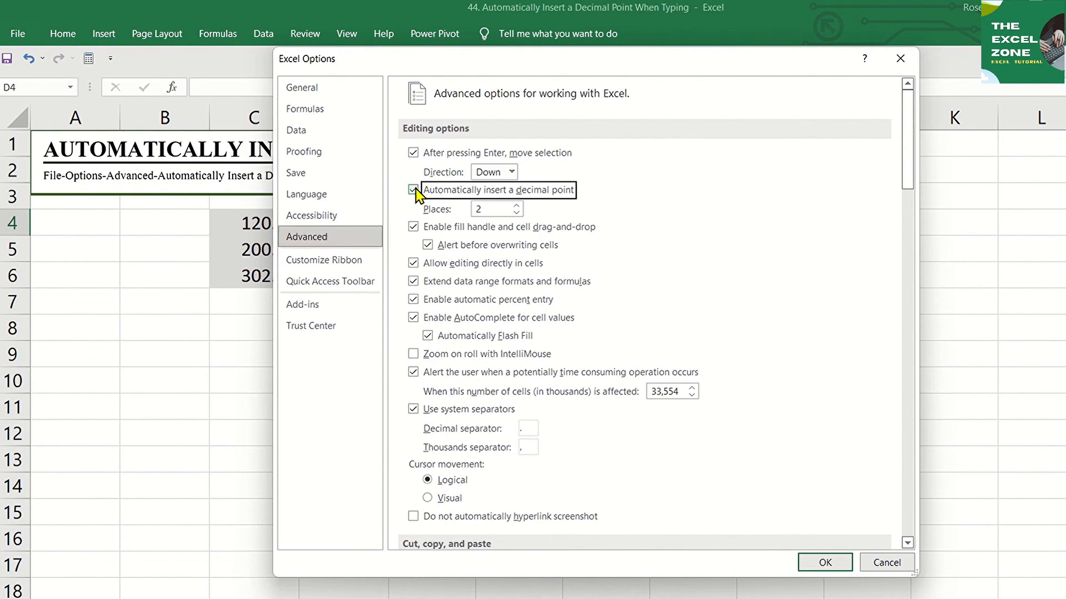
pyautogui.click(517, 206)
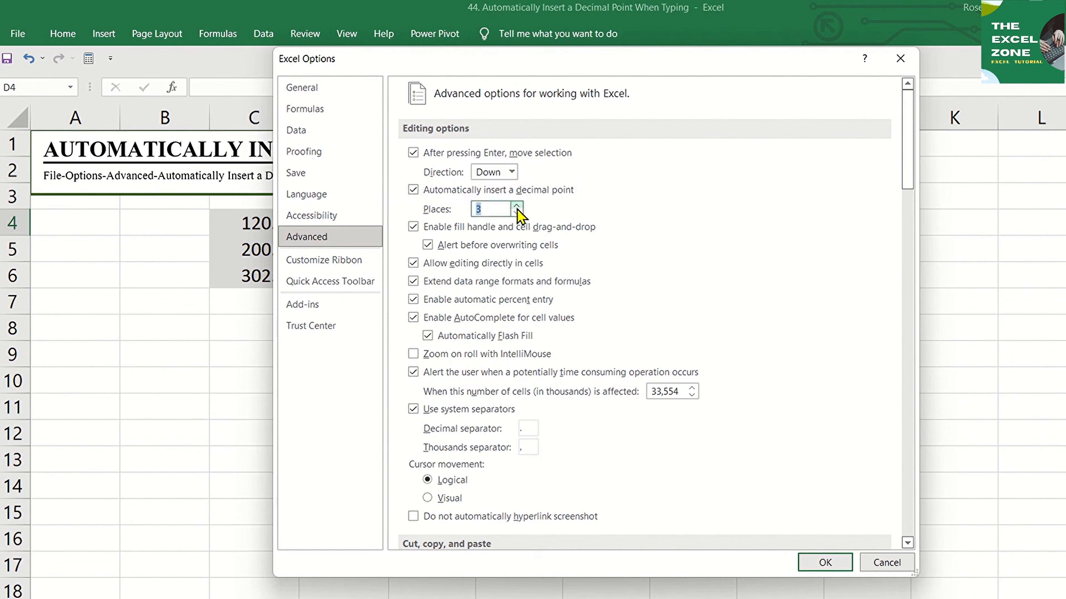
pyautogui.click(516, 213)
pyautogui.click(822, 561)
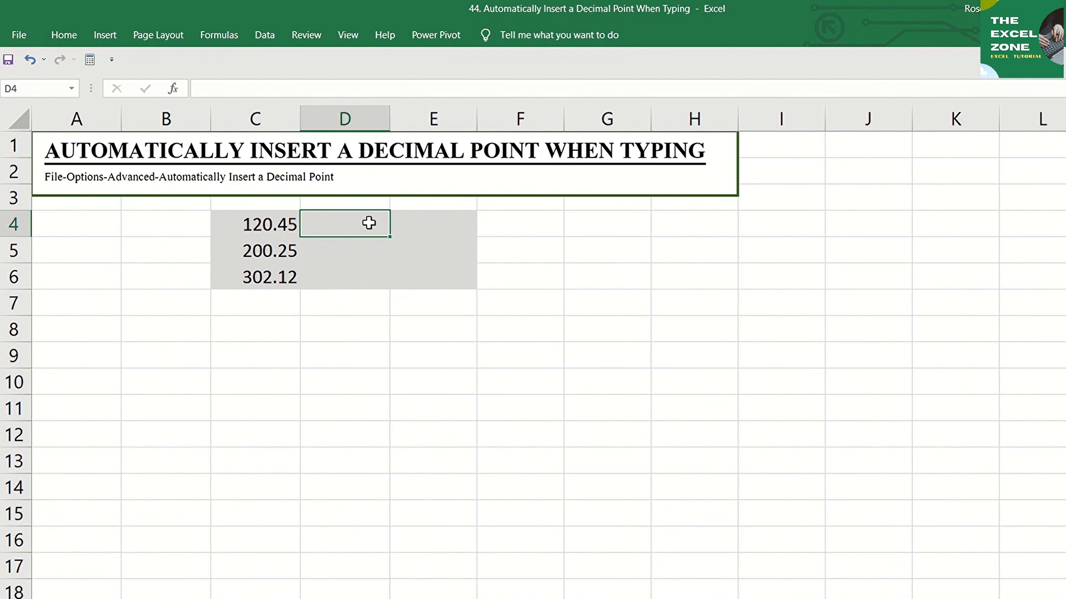
# - Enter 12045, 20025 and 30212 without decimal points in D4:D6, and select E4
pyautogui.write('12045')
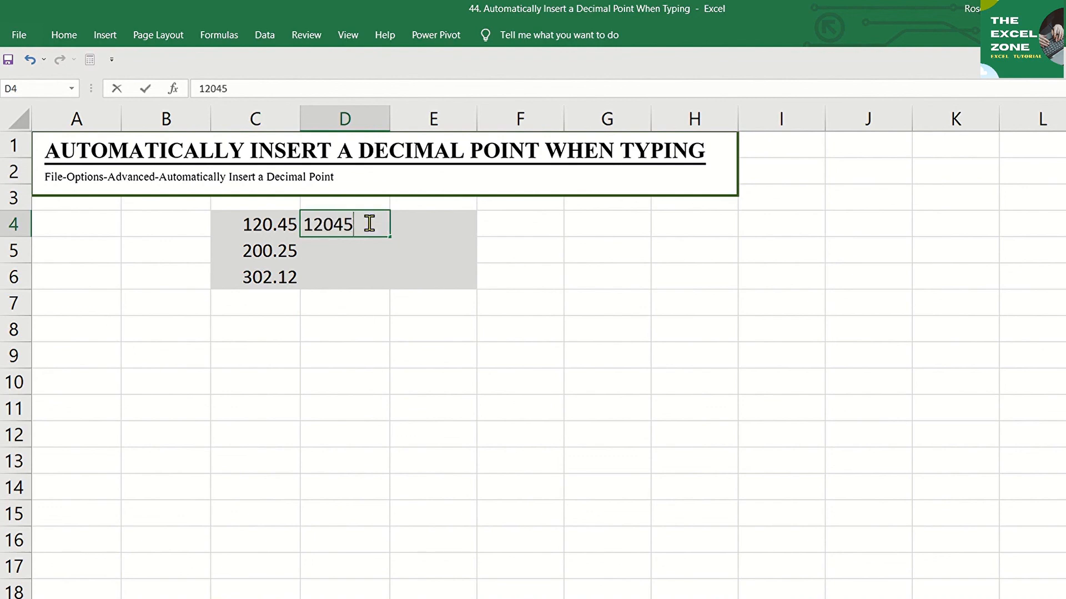
pyautogui.press('Return')
pyautogui.write('0025')
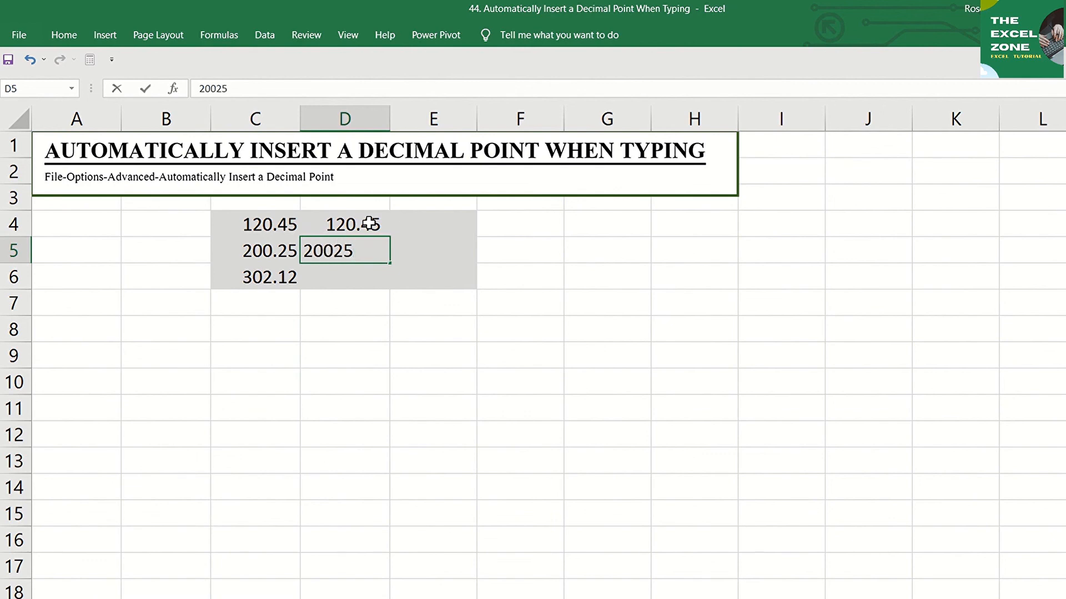
pyautogui.press('Return')
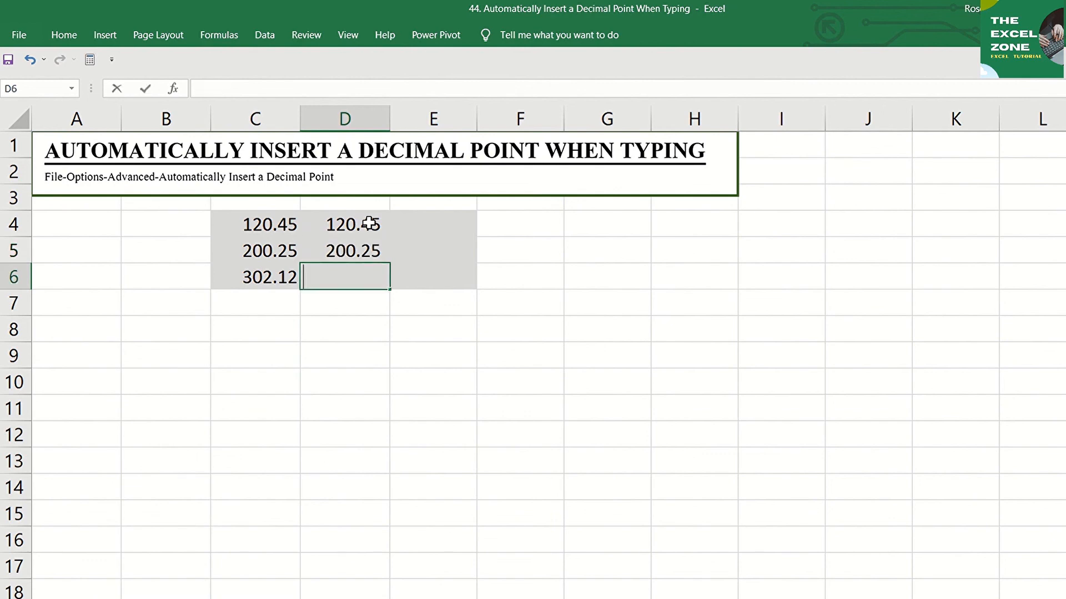
pyautogui.write('30212')
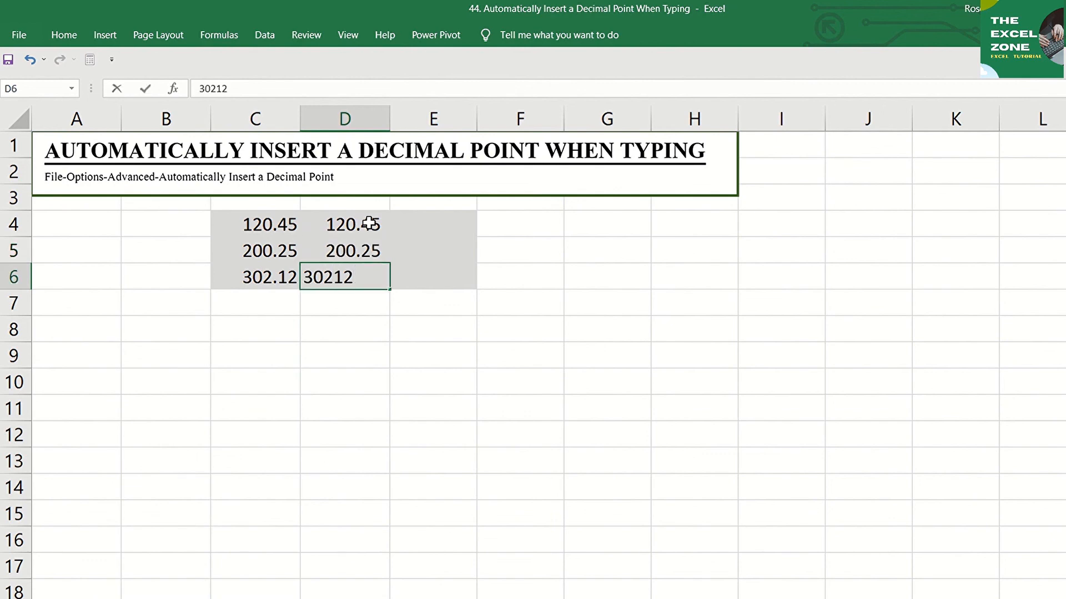
pyautogui.press('Return')
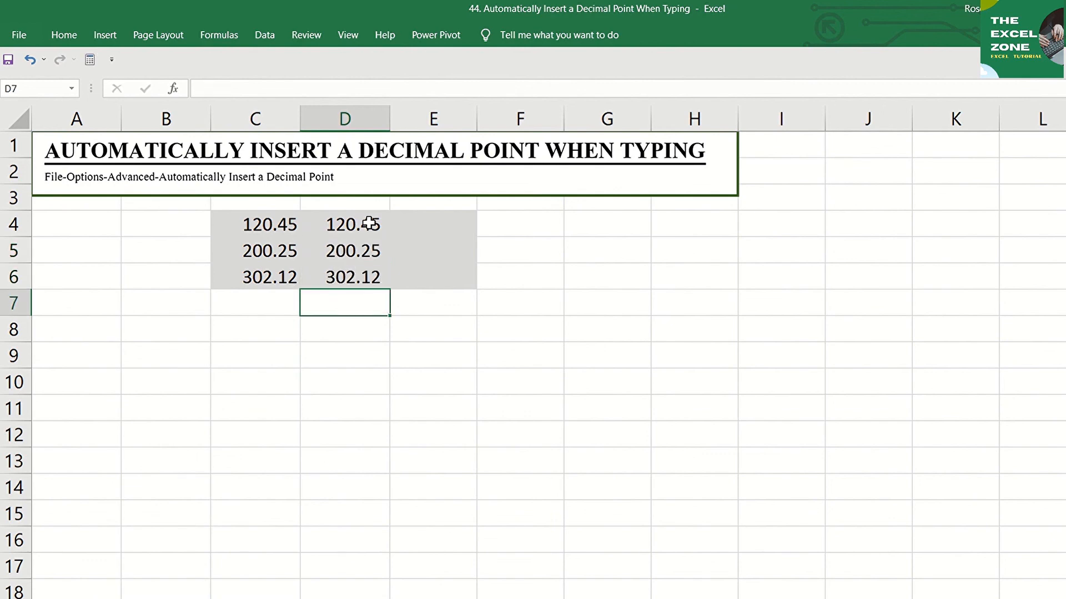
pyautogui.click(409, 224)
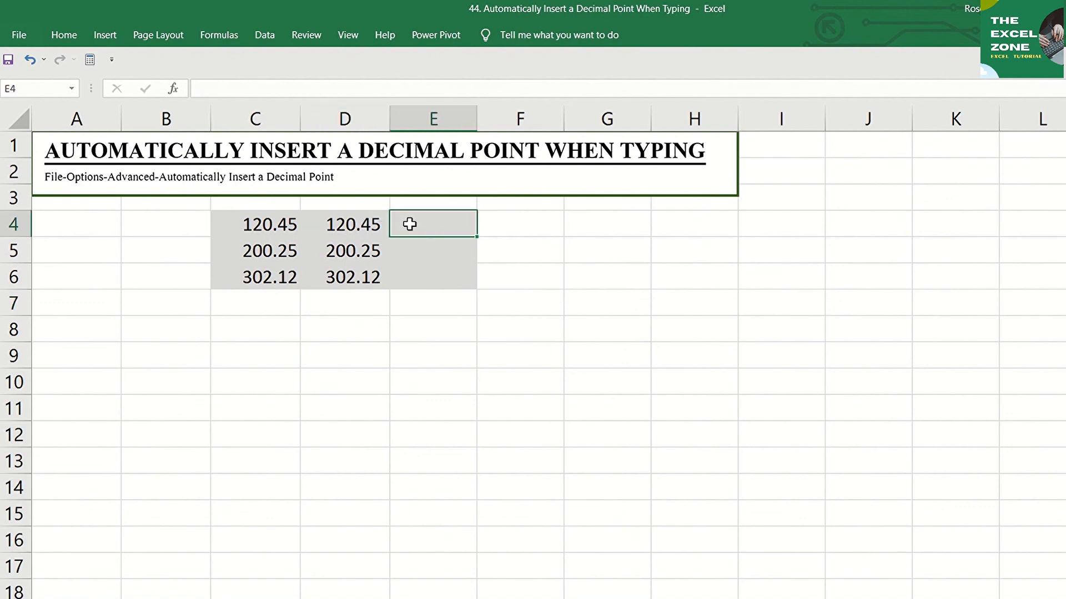